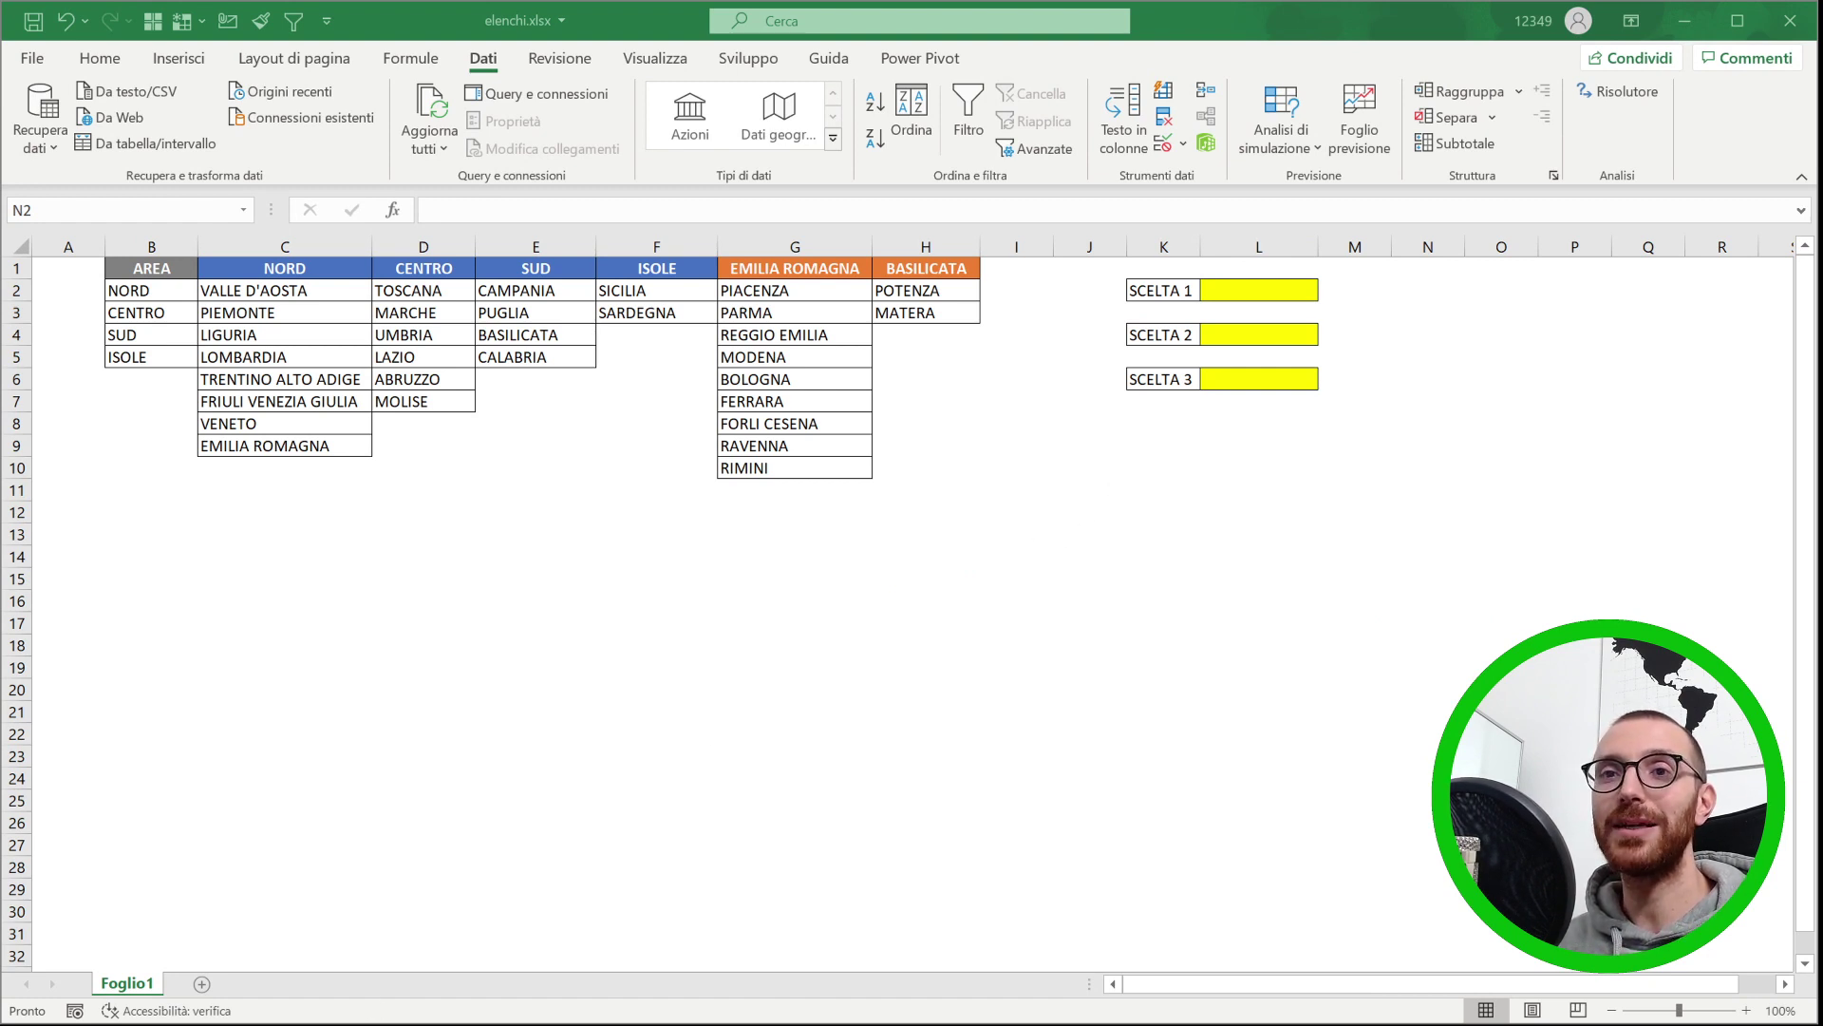
- Bring up the Formule ribbon tab above the area, region and province lists
{"action": "mouse_move", "coordinate": [954, 805]}
{"action": "left_mouse_down"}
{"action": "mouse_move", "coordinate": [1083, 494]}
{"action": "mouse_move", "coordinate": [1119, 344]}
{"action": "left_mouse_up"}
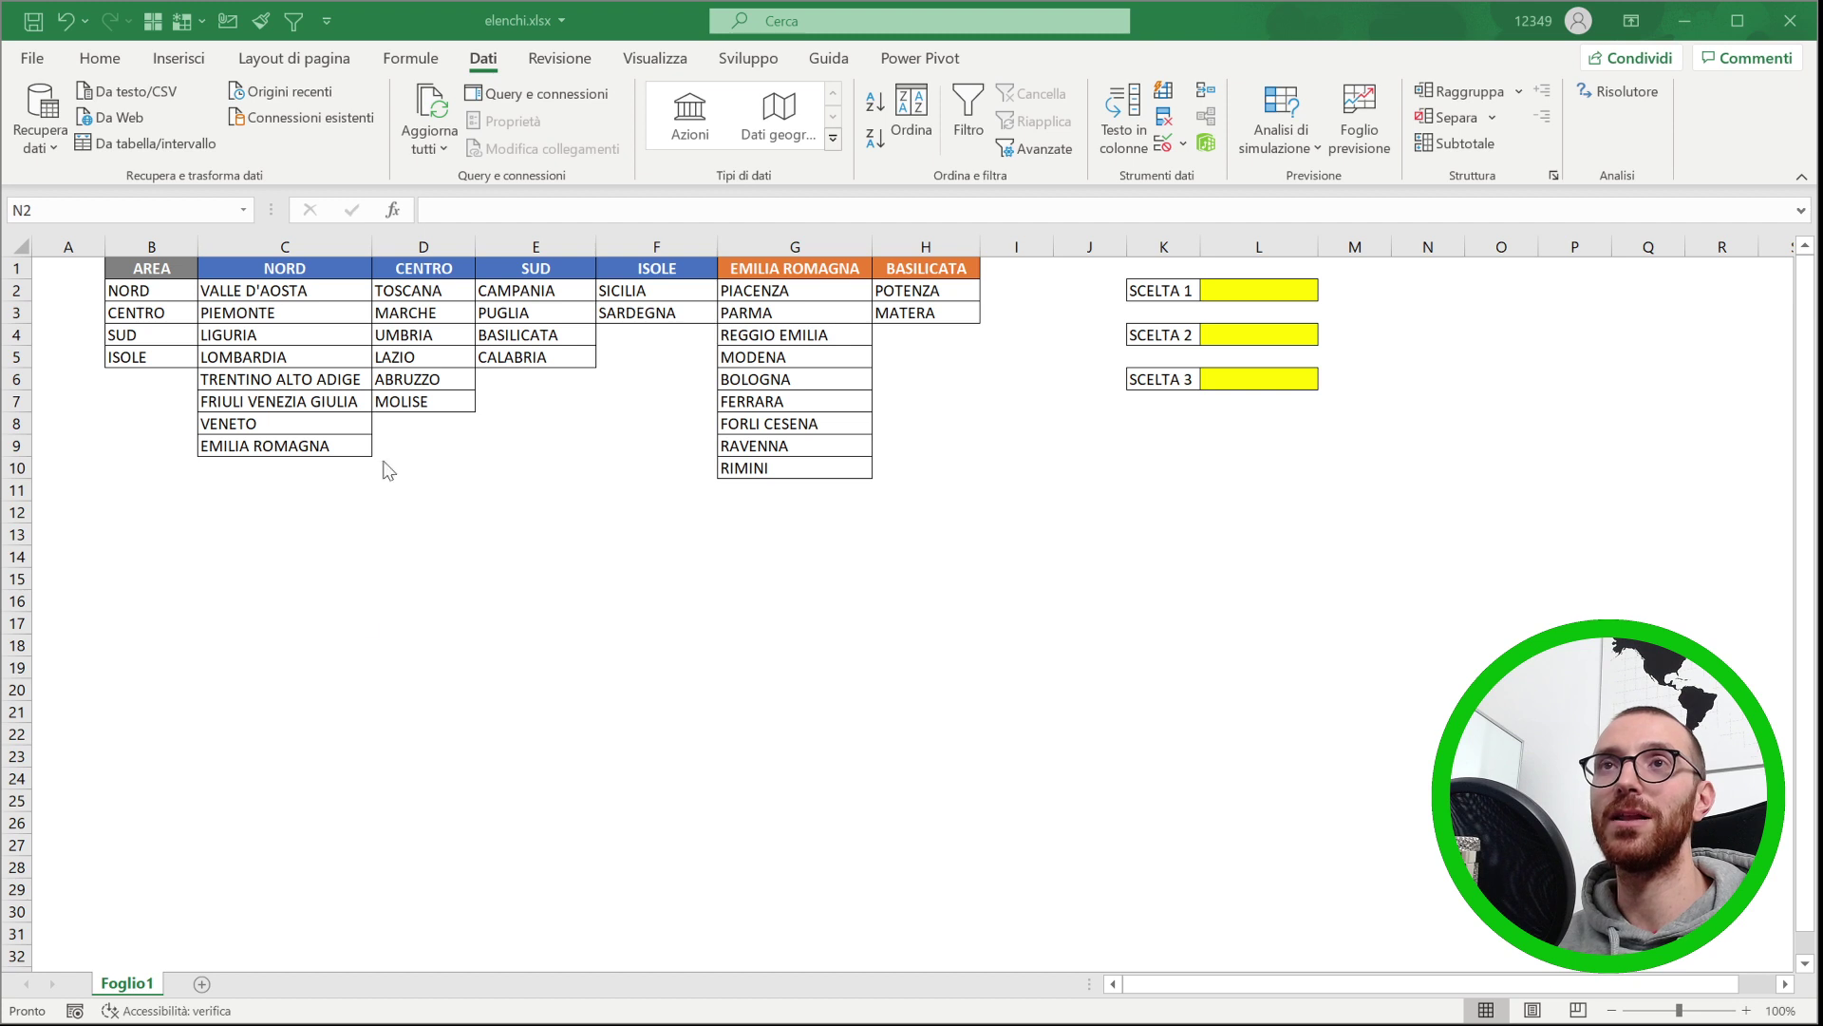
{"action": "left_click", "coordinate": [404, 58]}
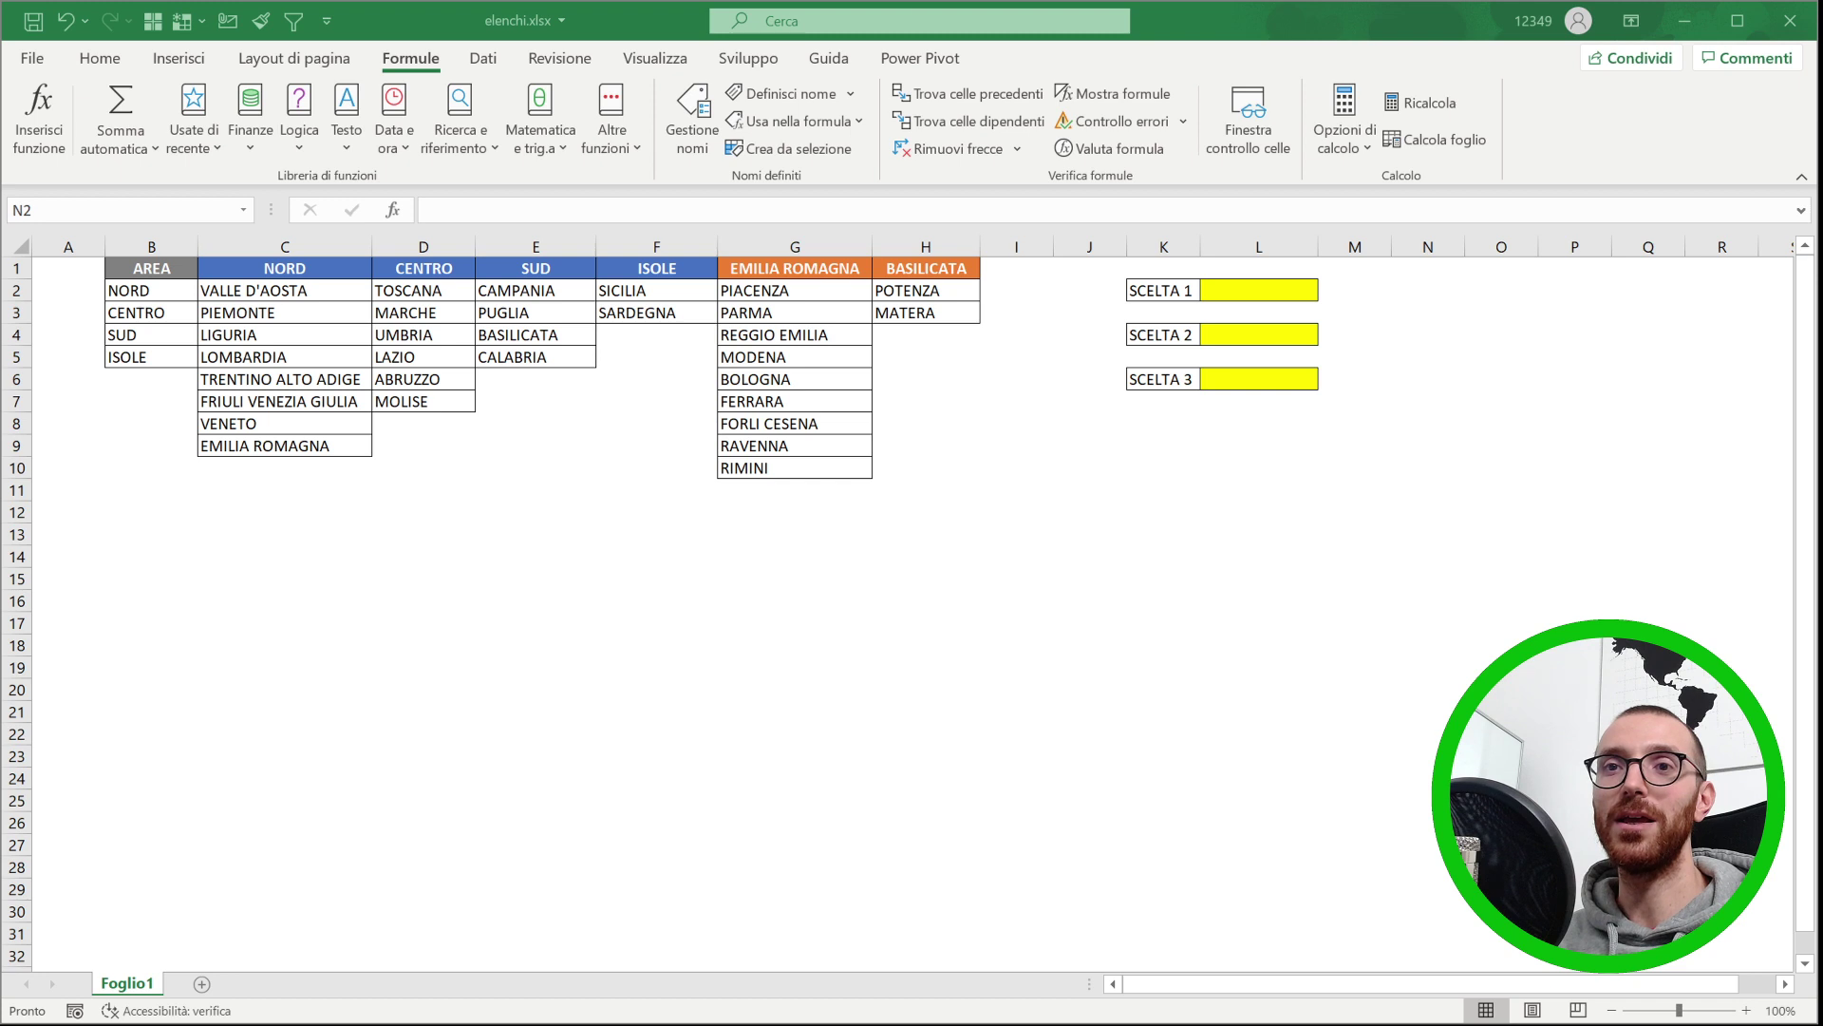
- Select the list table B1:H10 and open Crea da selezione, moving the dialog aside
{"action": "mouse_move", "coordinate": [142, 269]}
{"action": "left_mouse_down"}
{"action": "mouse_move", "coordinate": [943, 408]}
{"action": "mouse_move", "coordinate": [947, 469]}
{"action": "left_mouse_up"}
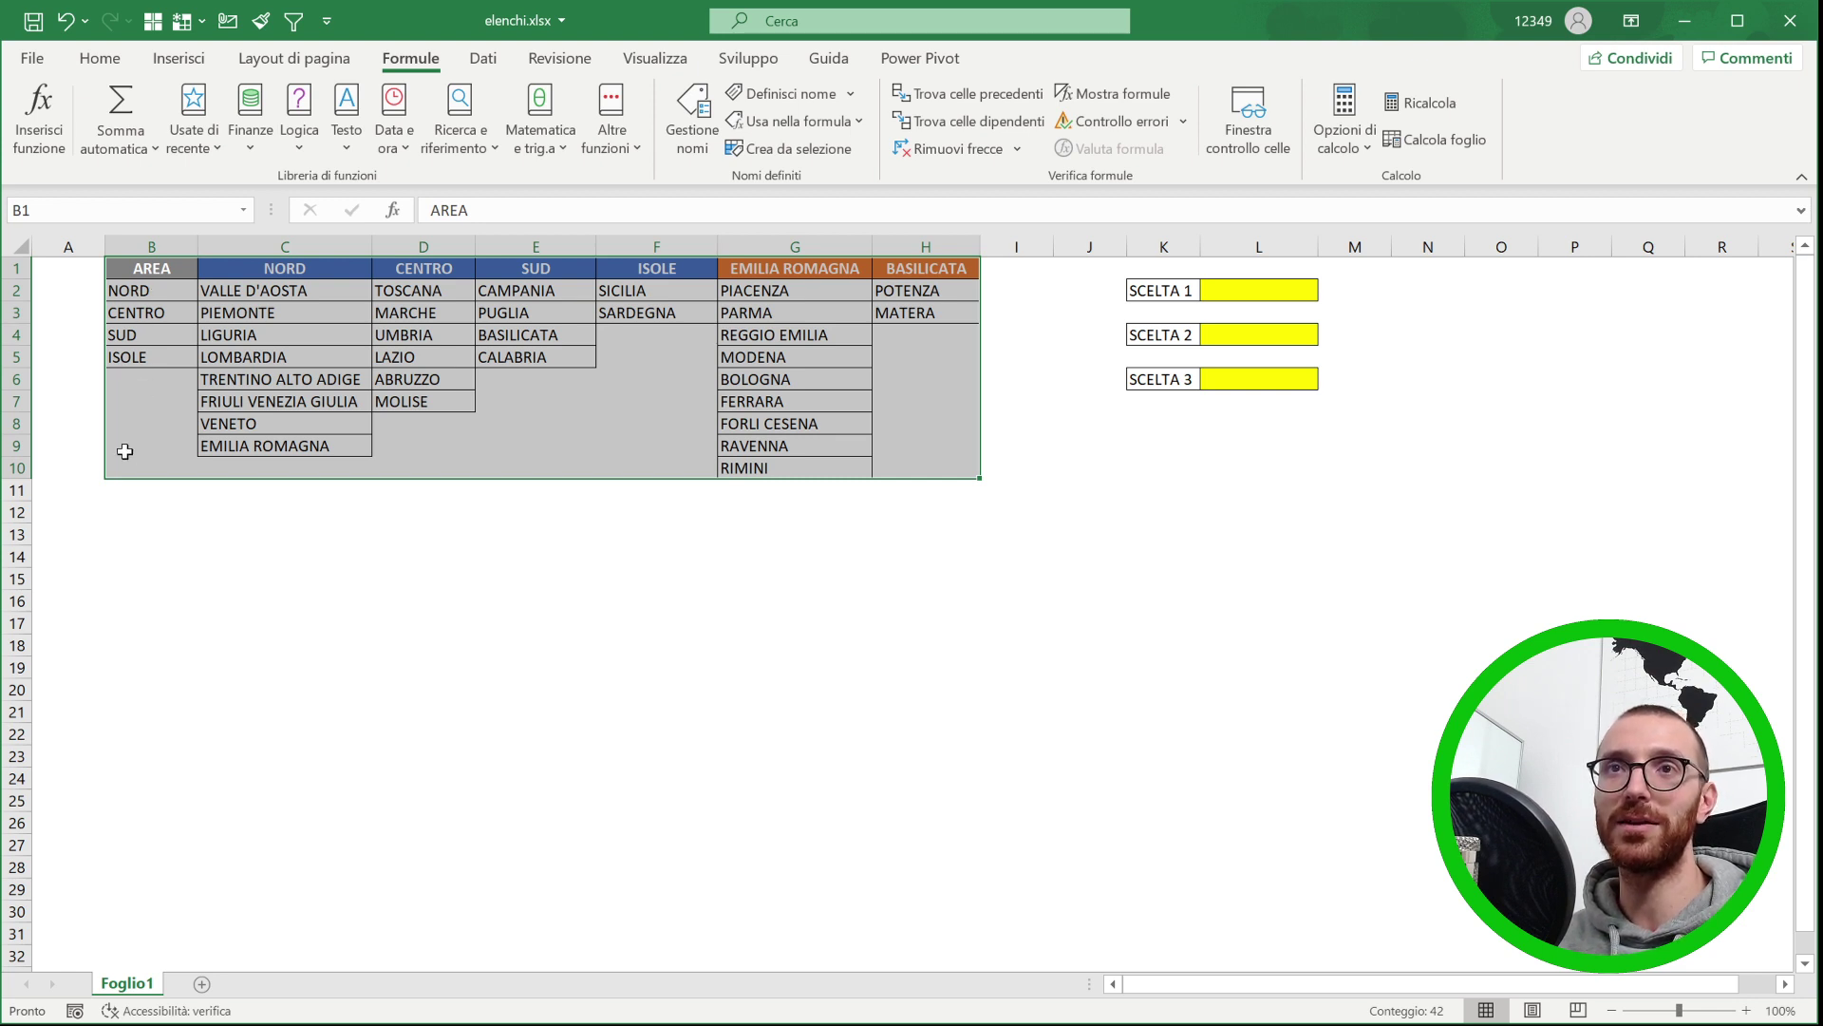
{"action": "left_click", "coordinate": [784, 149]}
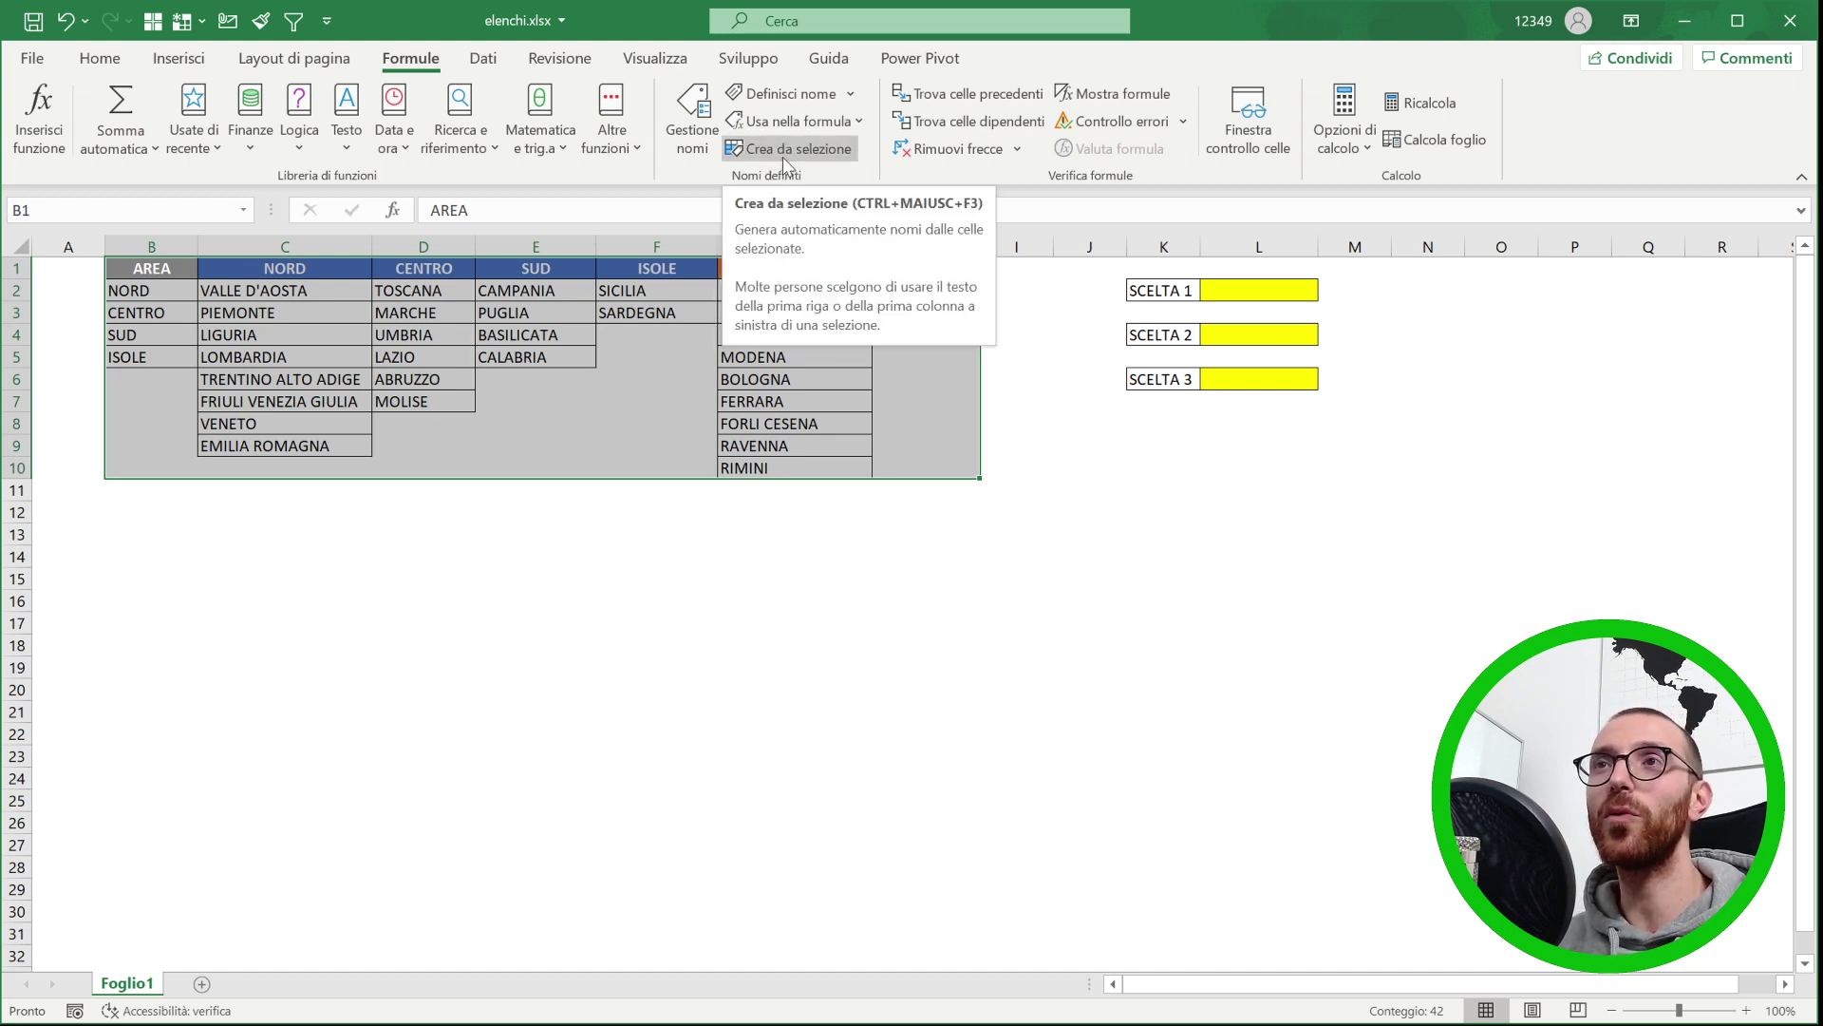
{"action": "left_click", "coordinate": [782, 155]}
{"action": "left_click_drag", "start_coordinate": [699, 515], "coordinate": [518, 544]}
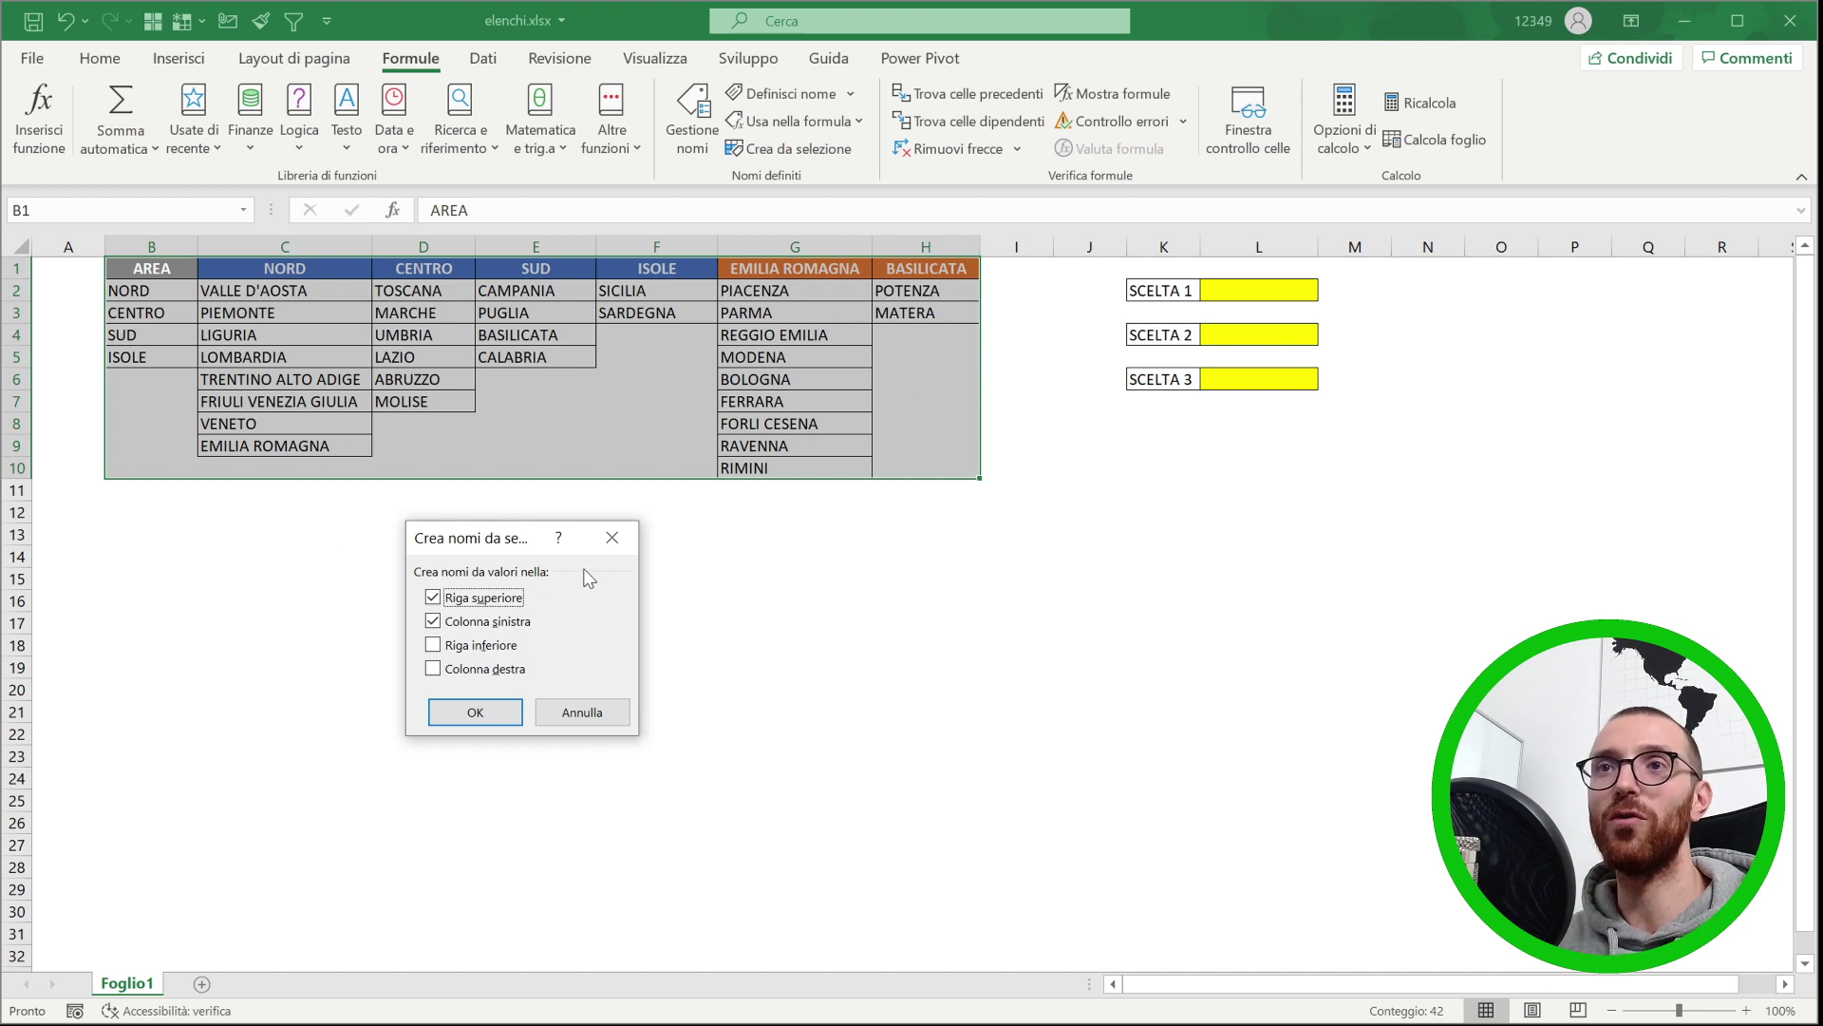
- Create names from the top row only and open Gestione nomi
{"action": "left_click", "coordinate": [449, 626]}
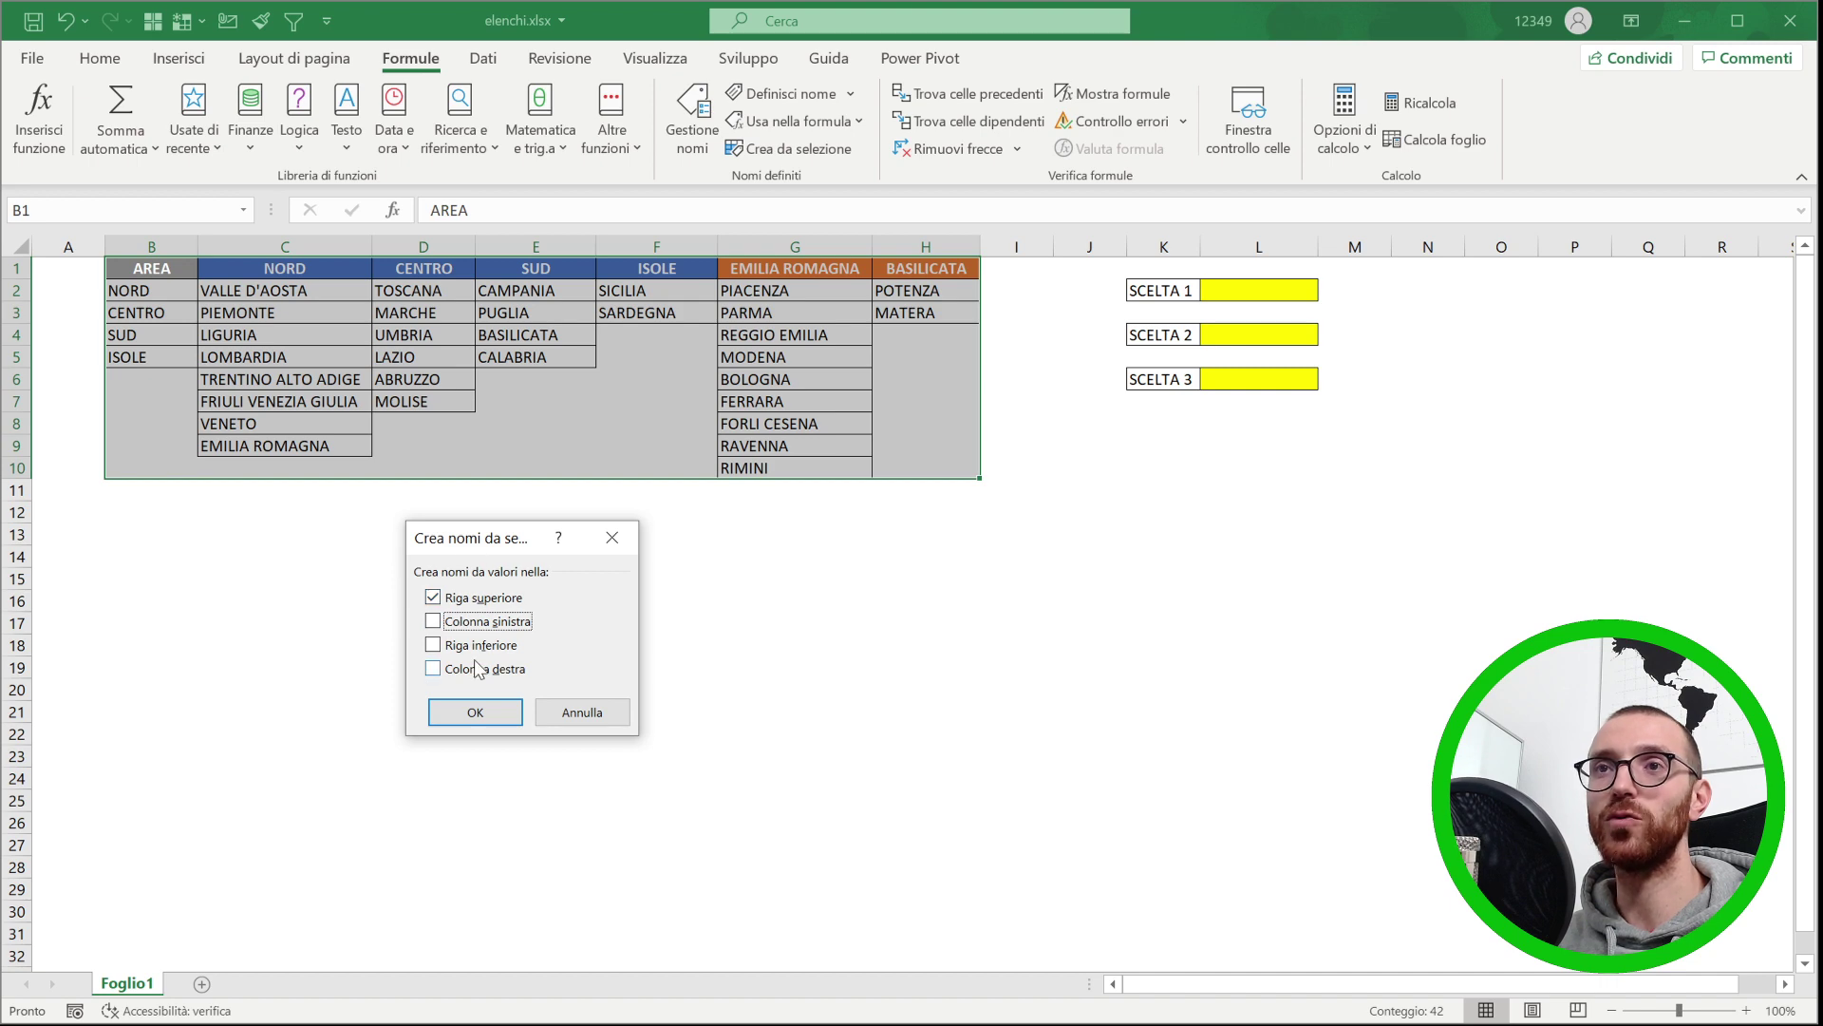
{"action": "left_click", "coordinate": [692, 116]}
{"action": "left_click_drag", "start_coordinate": [584, 404], "coordinate": [689, 355]}
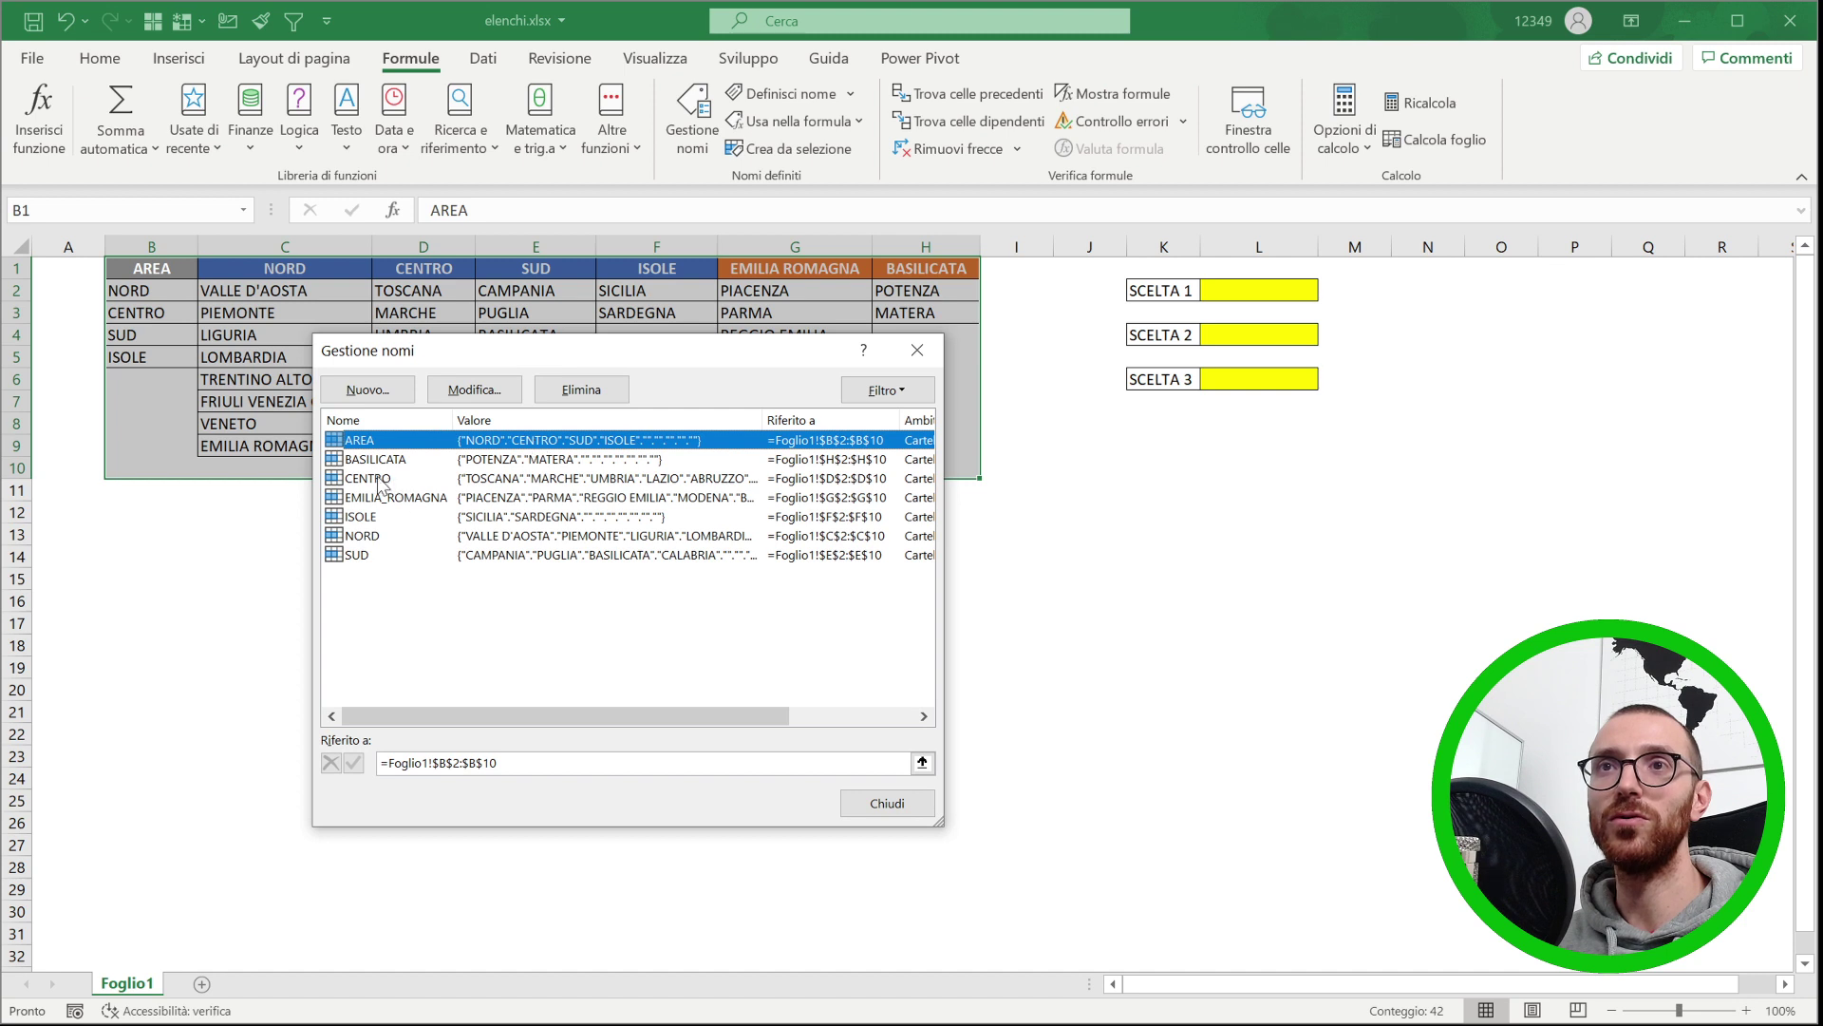
- Review the ranges of CENTRO, SUD, ISOLE, EMILIA_ROMAGNA and BASILICATA, then close Gestione nomi
{"action": "left_click", "coordinate": [379, 480]}
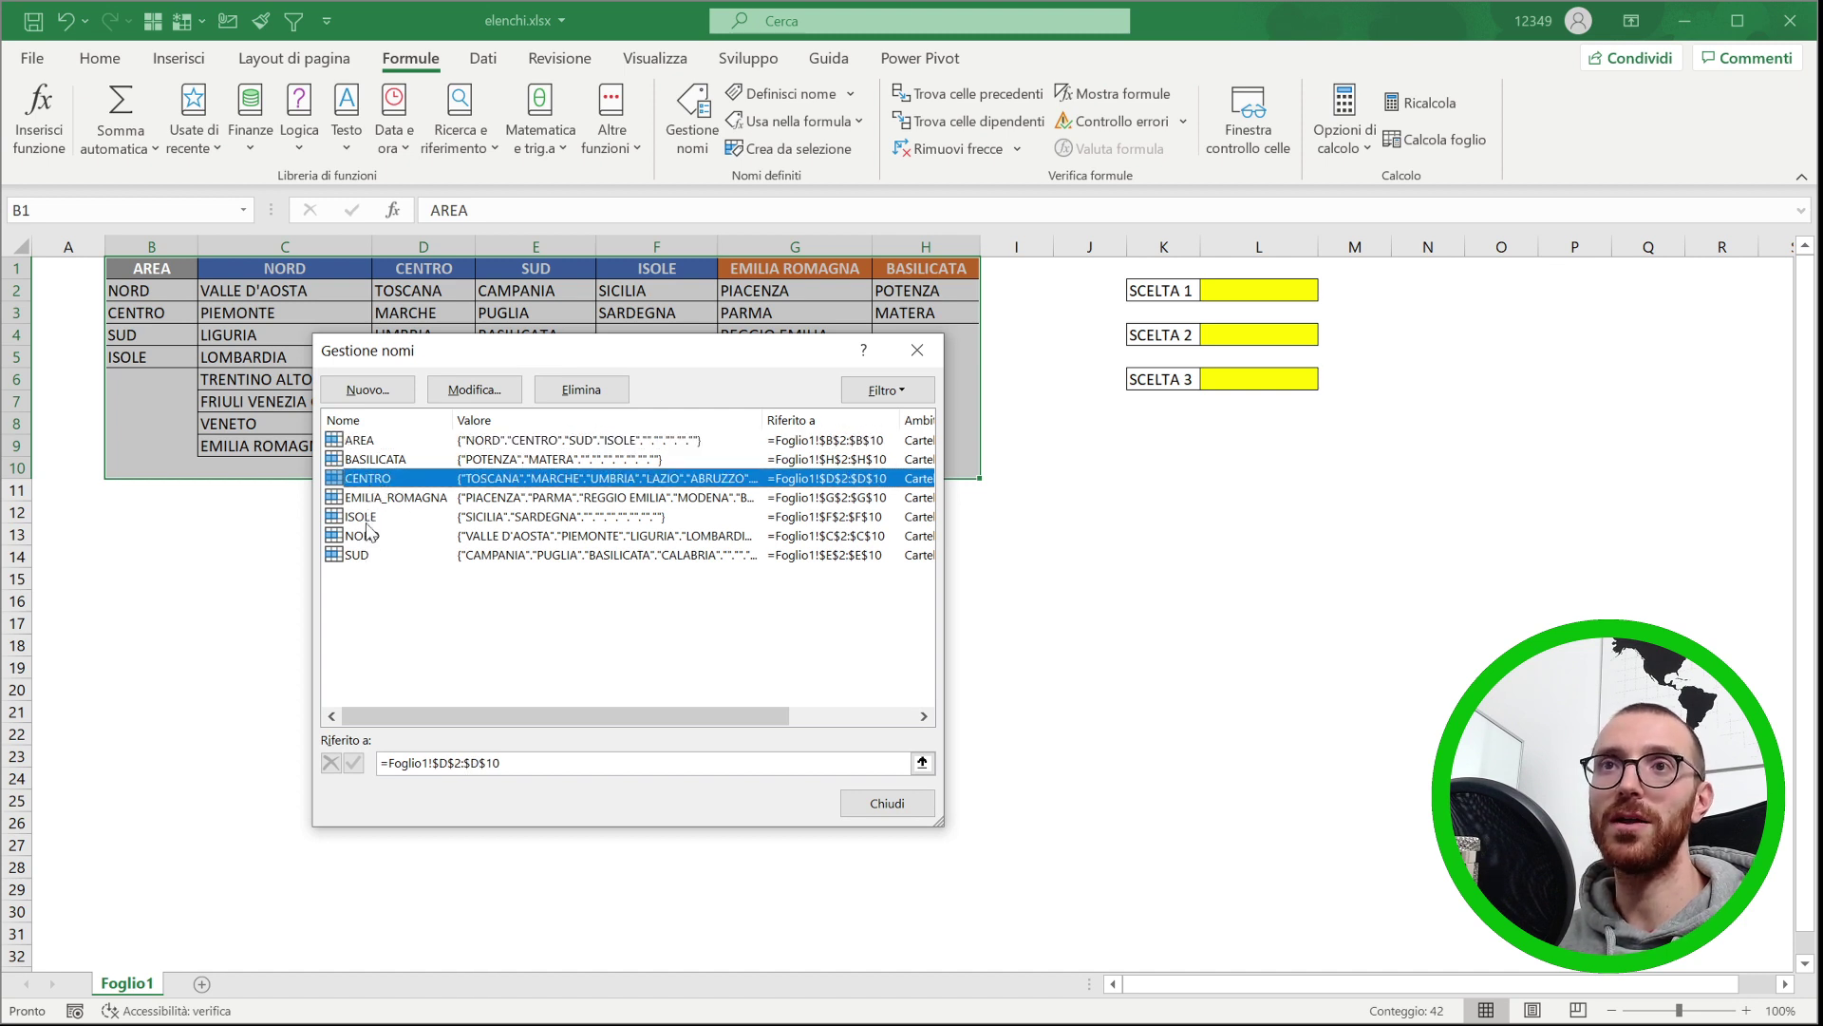
{"action": "left_click", "coordinate": [363, 554]}
{"action": "left_click", "coordinate": [378, 517]}
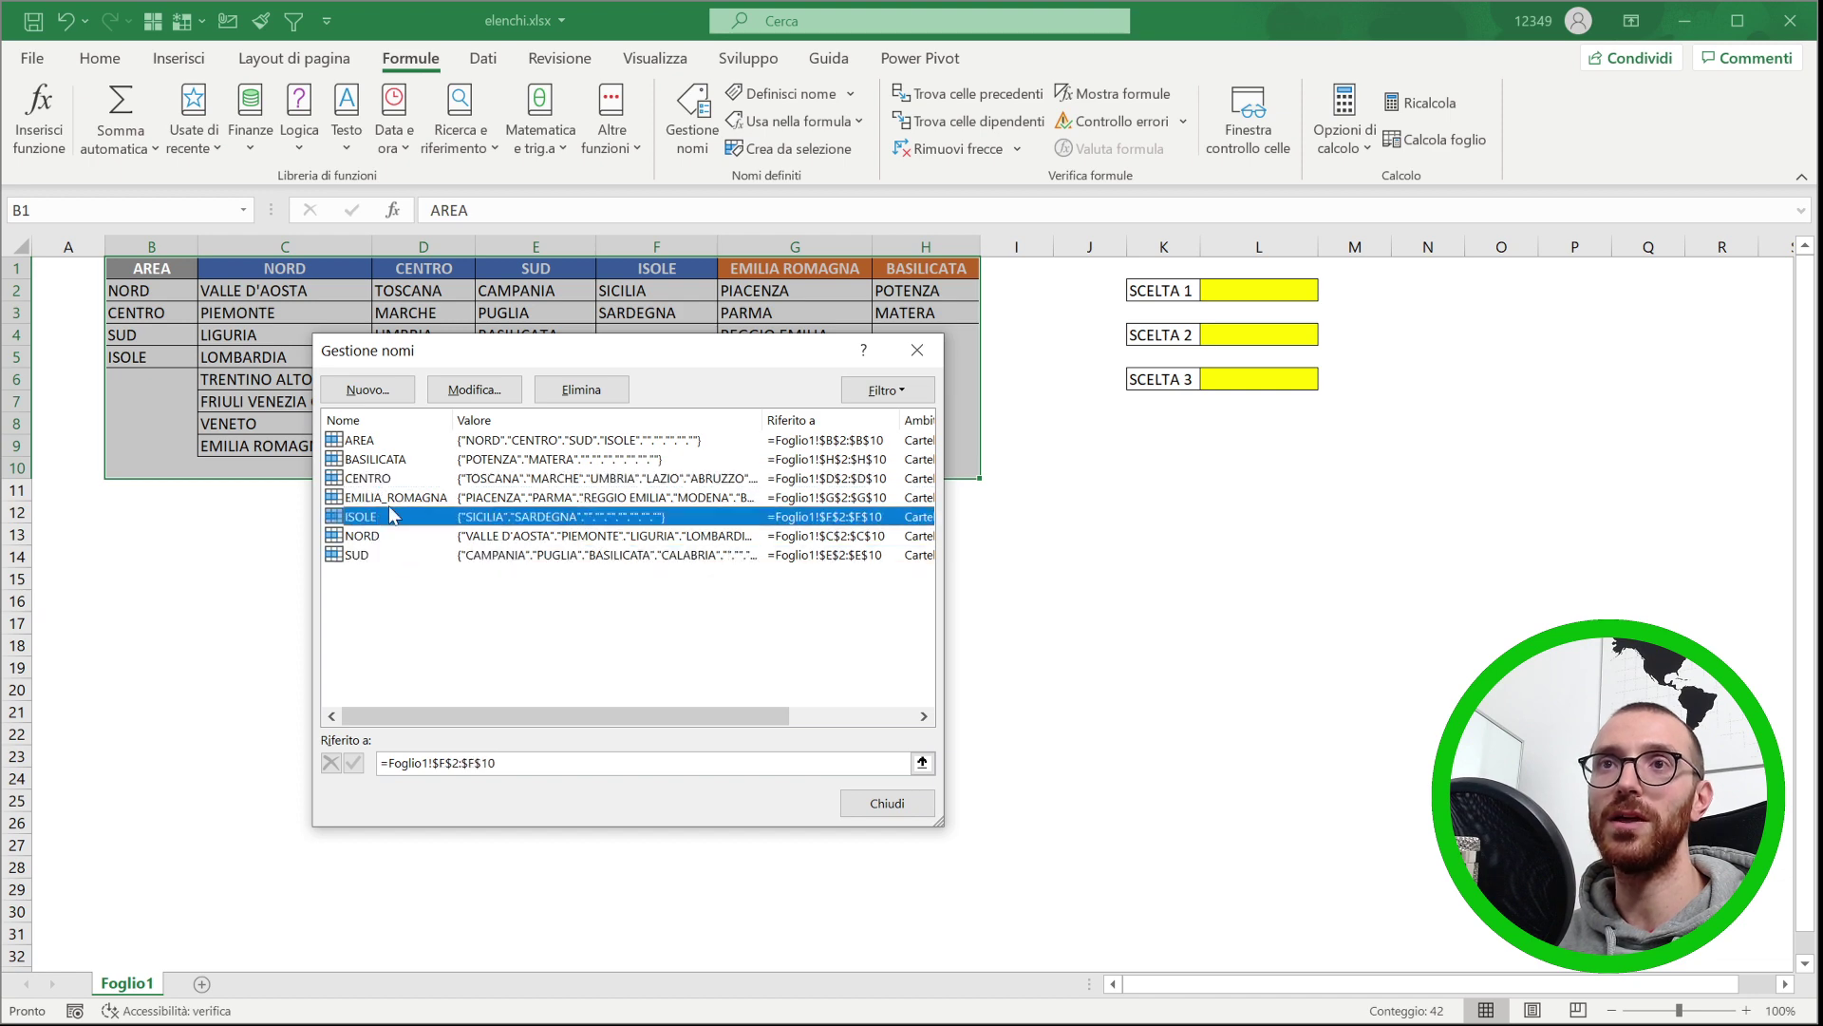
{"action": "left_click", "coordinate": [389, 497]}
{"action": "left_click", "coordinate": [394, 459]}
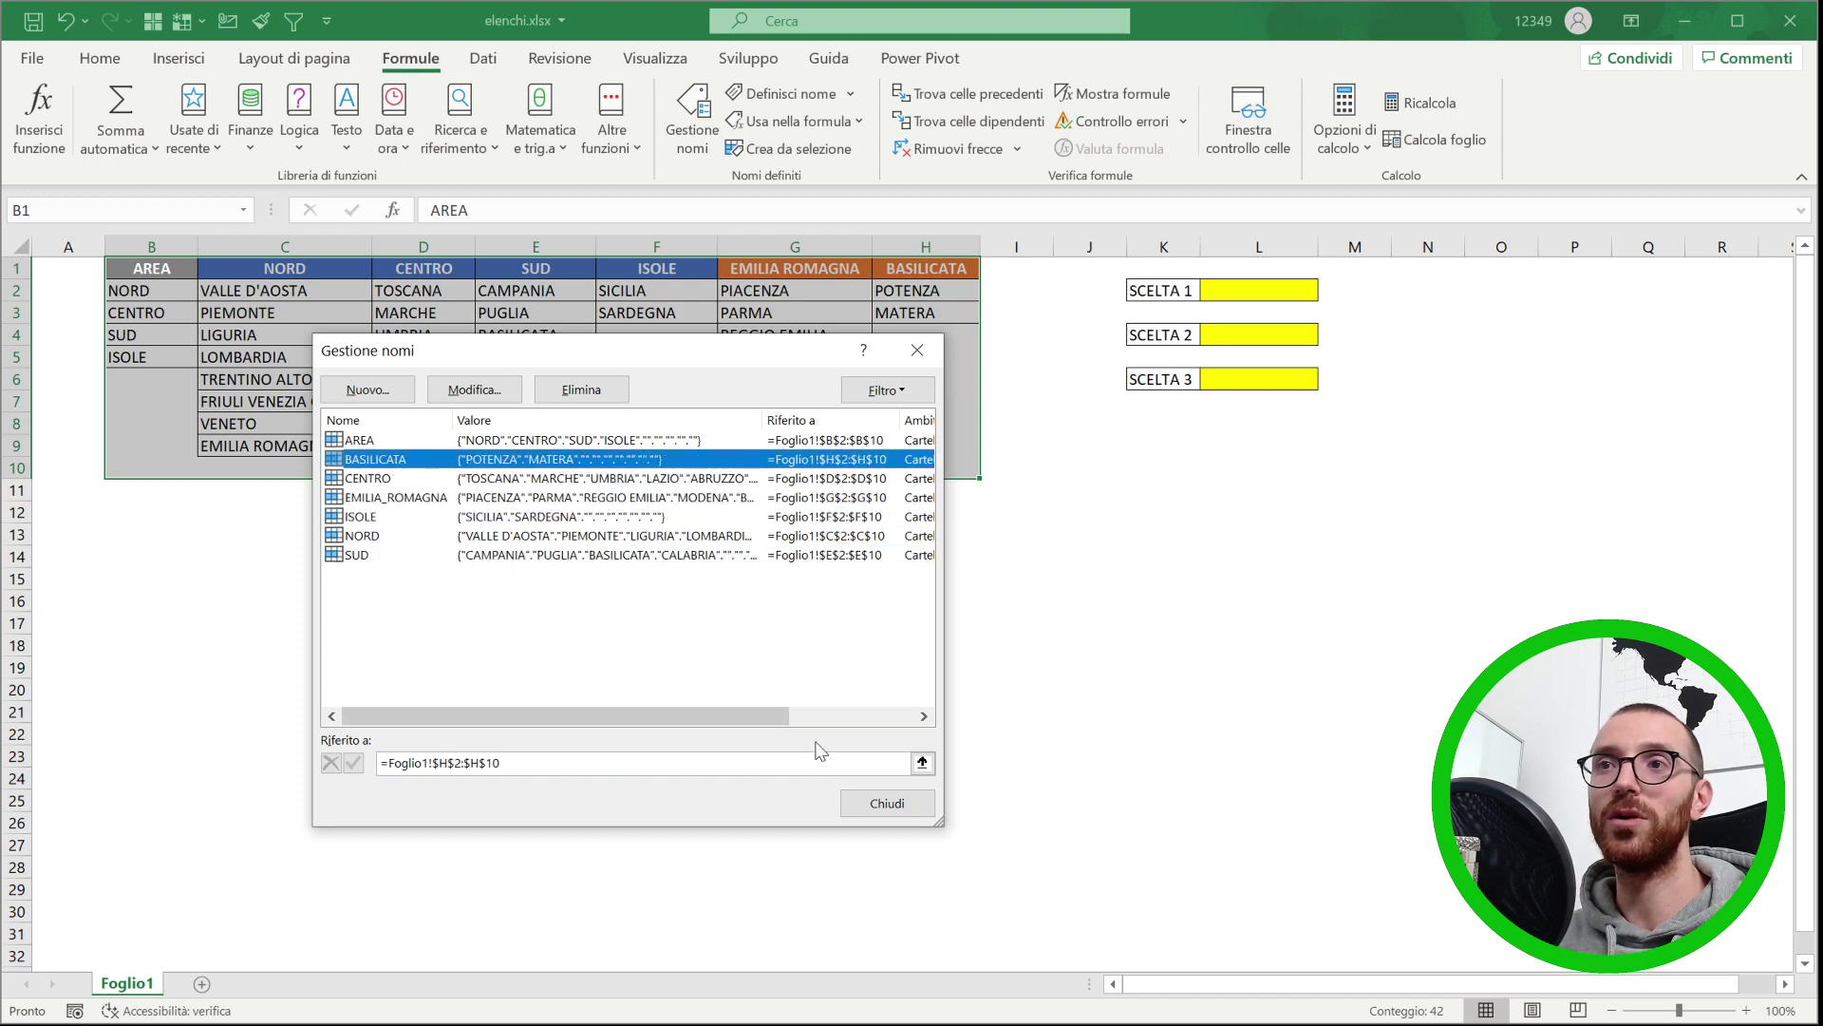
{"action": "left_click", "coordinate": [876, 809]}
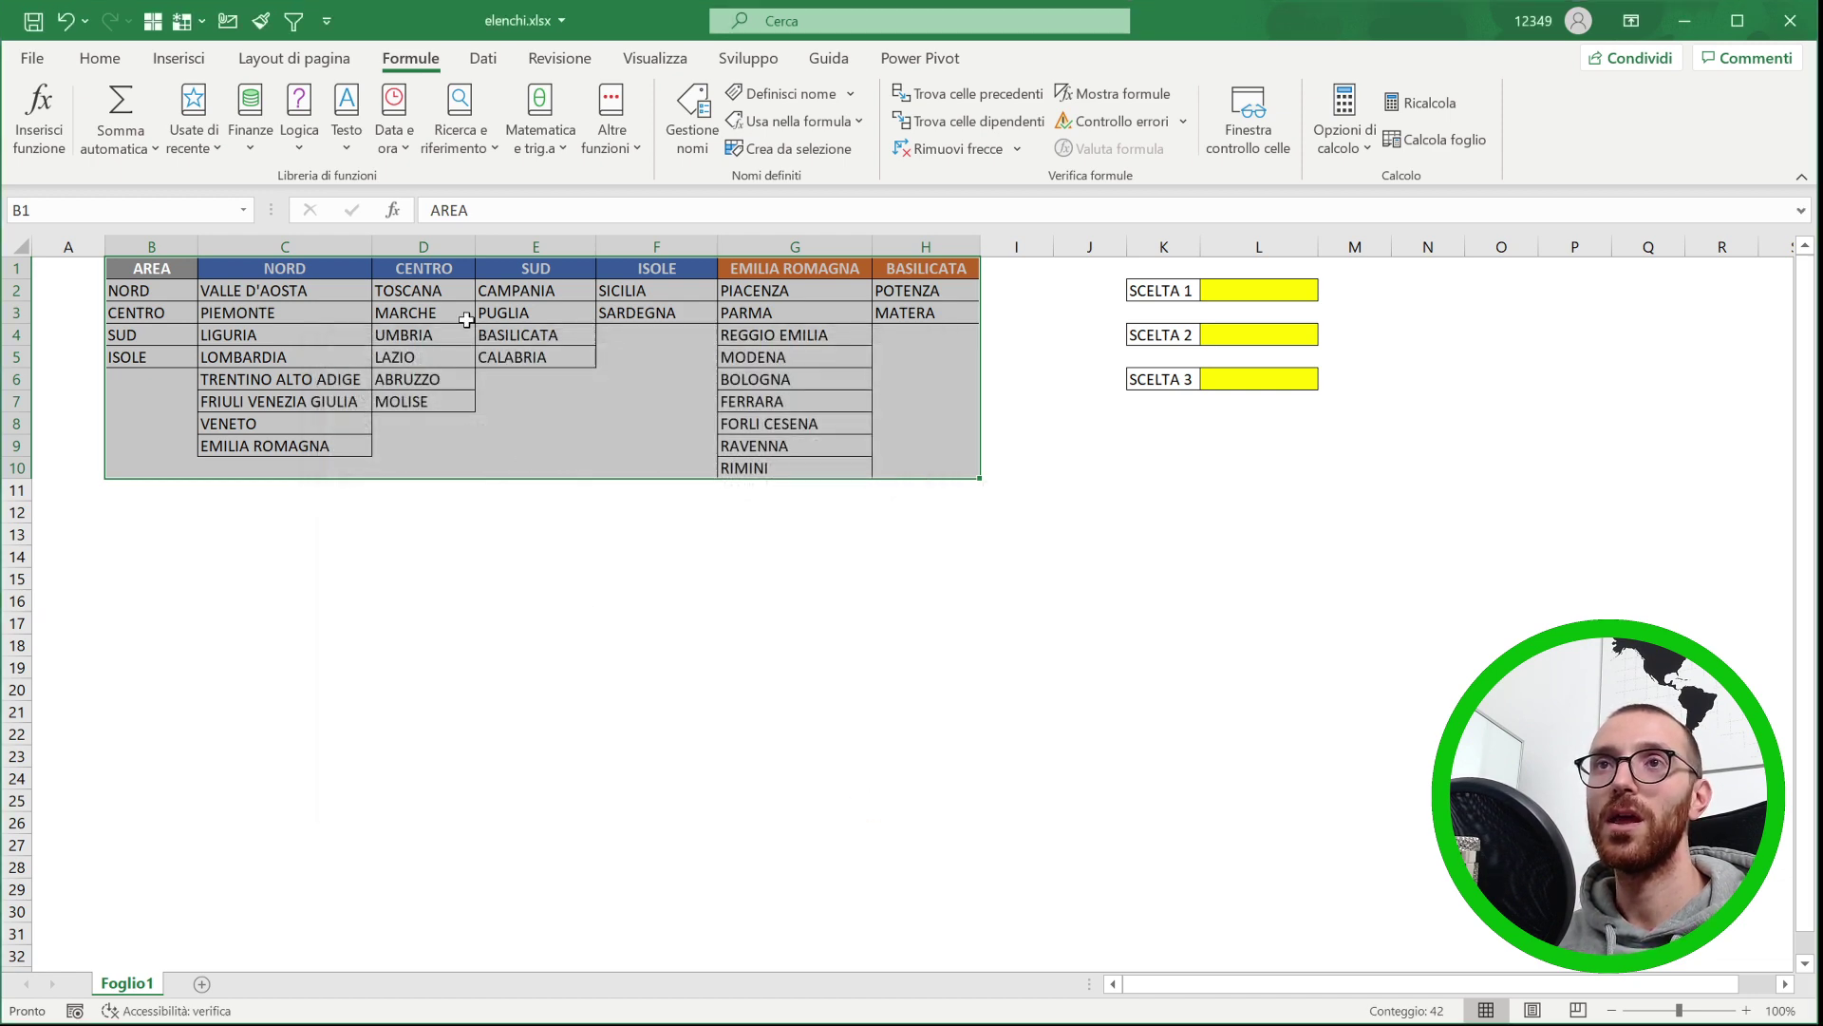
- Select cell L2 (SCELTA 1) and show the Dati ribbon tab
{"action": "left_click", "coordinate": [260, 289]}
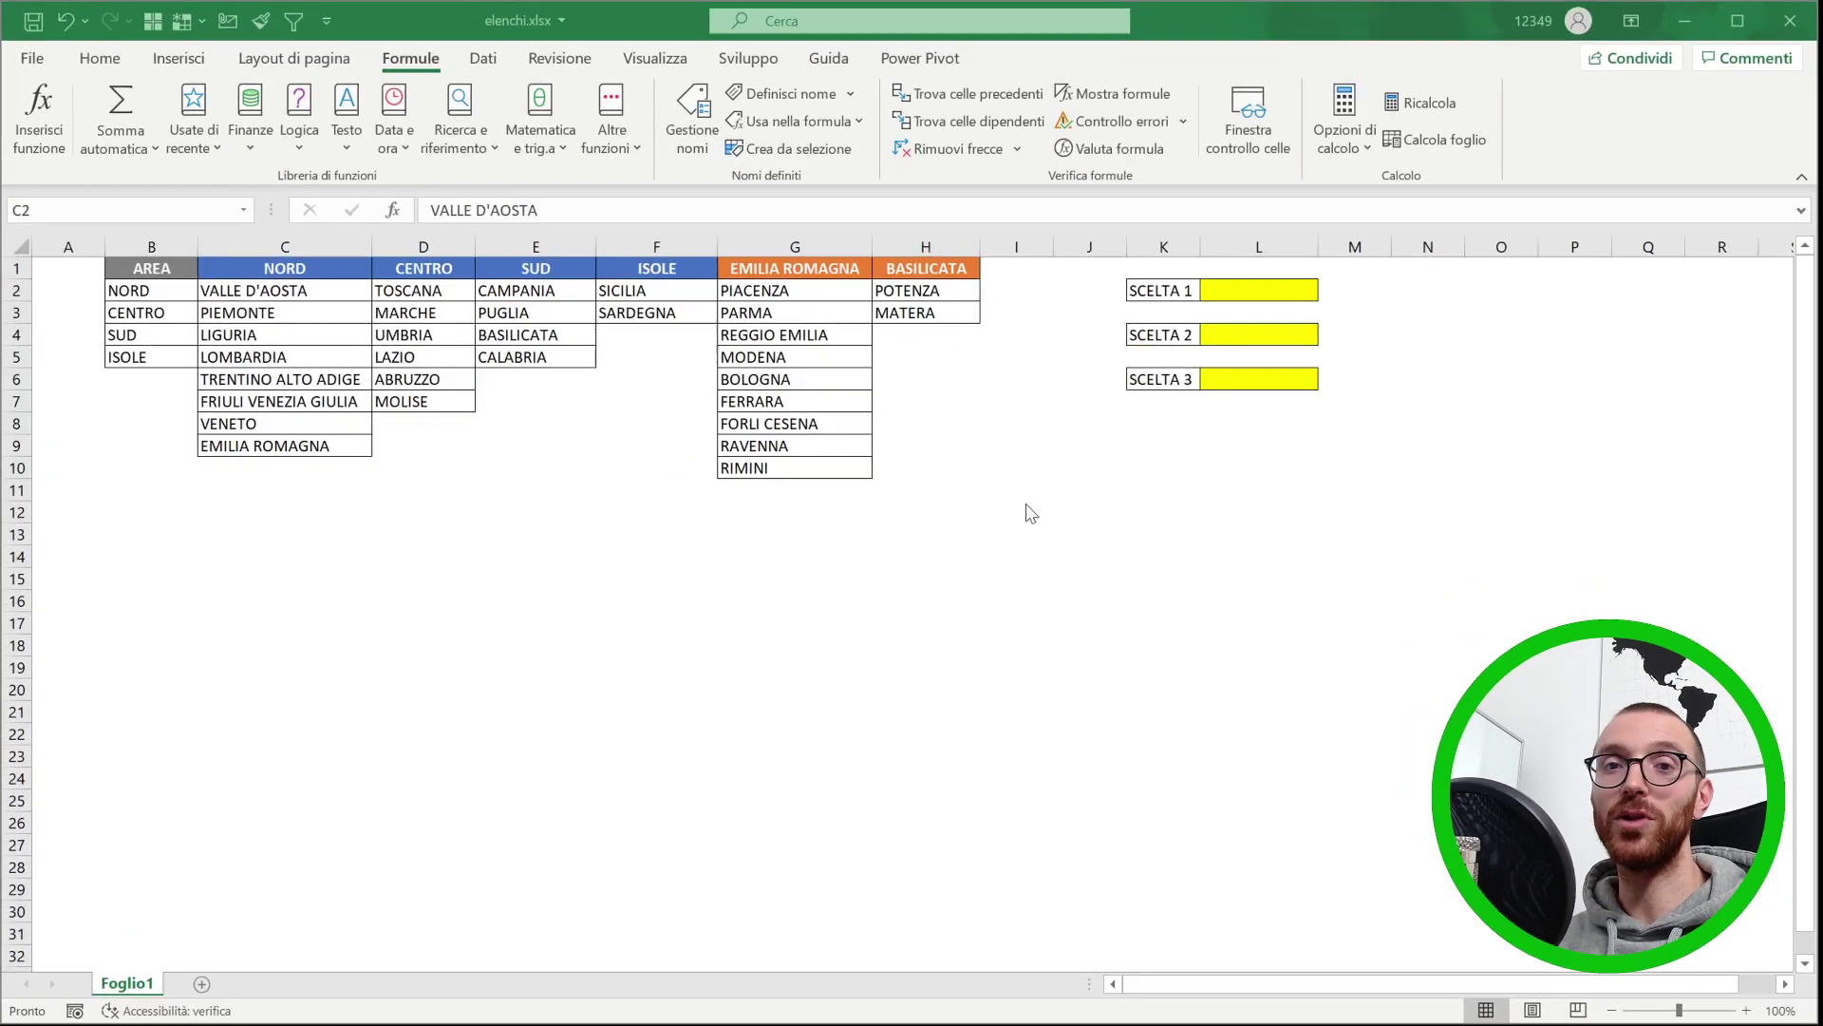
{"action": "left_click", "coordinate": [1227, 290]}
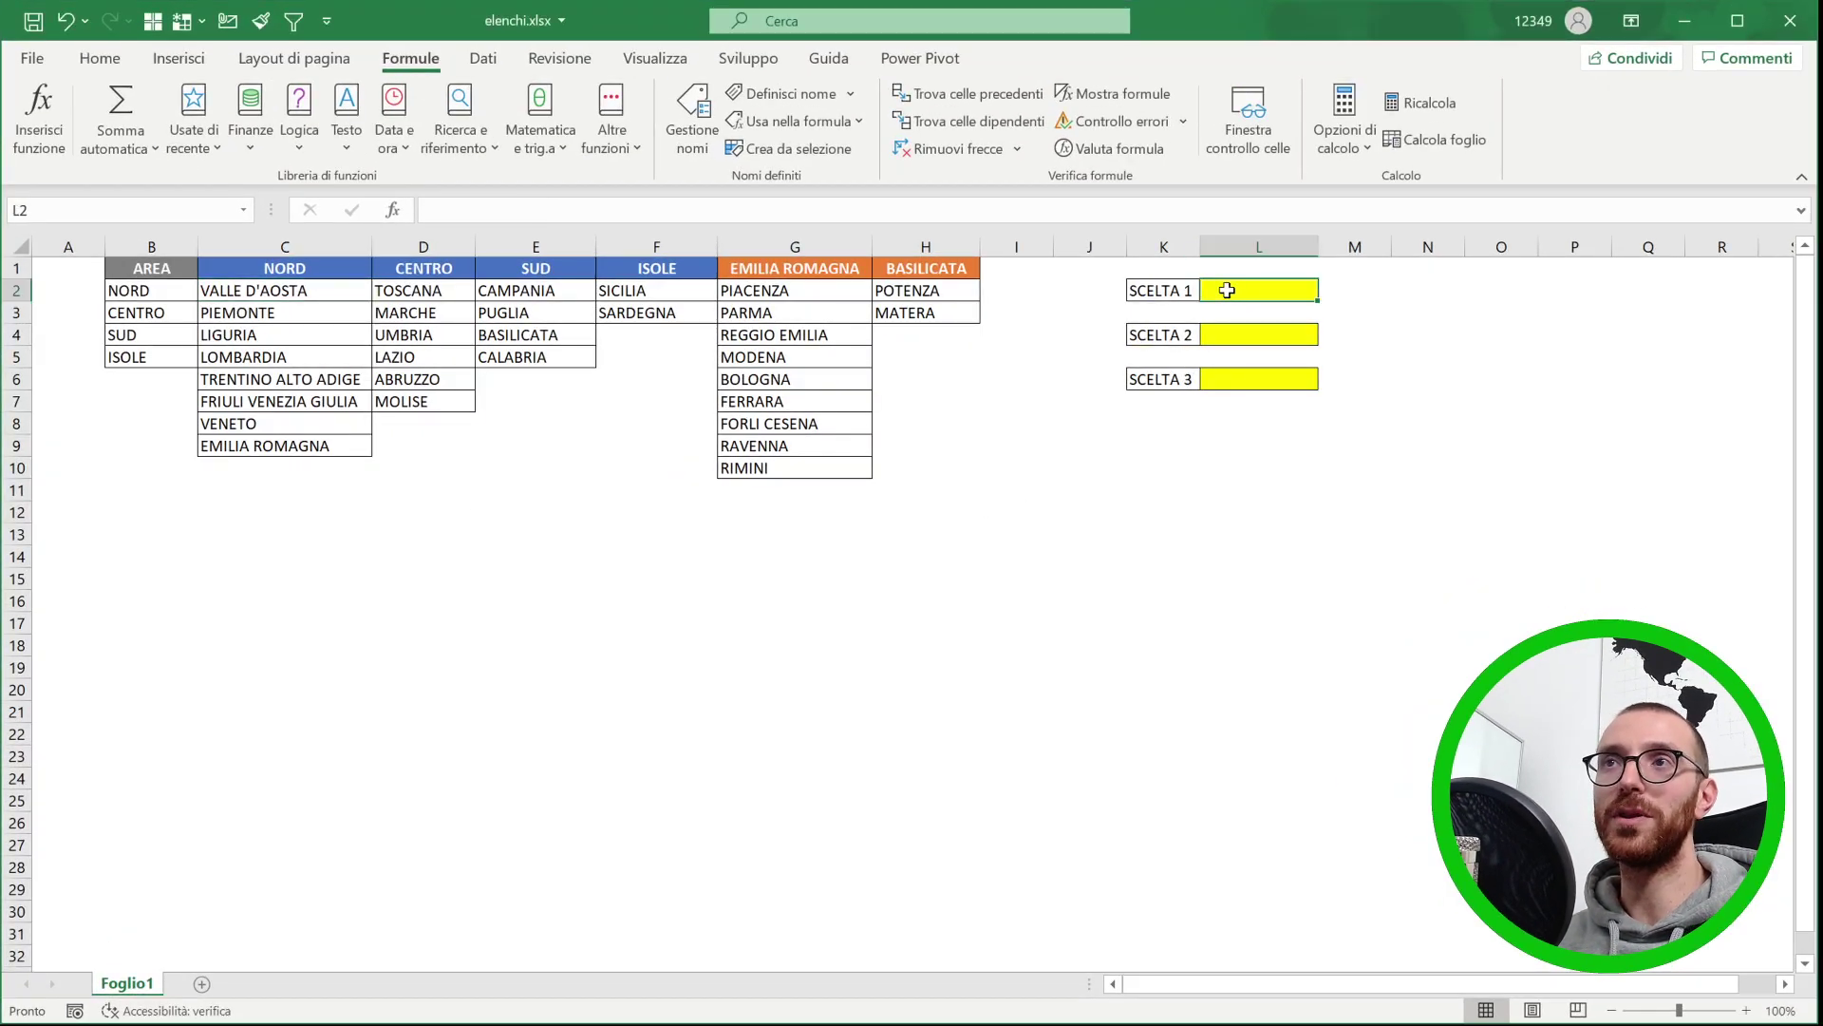
{"action": "left_click", "coordinate": [484, 58]}
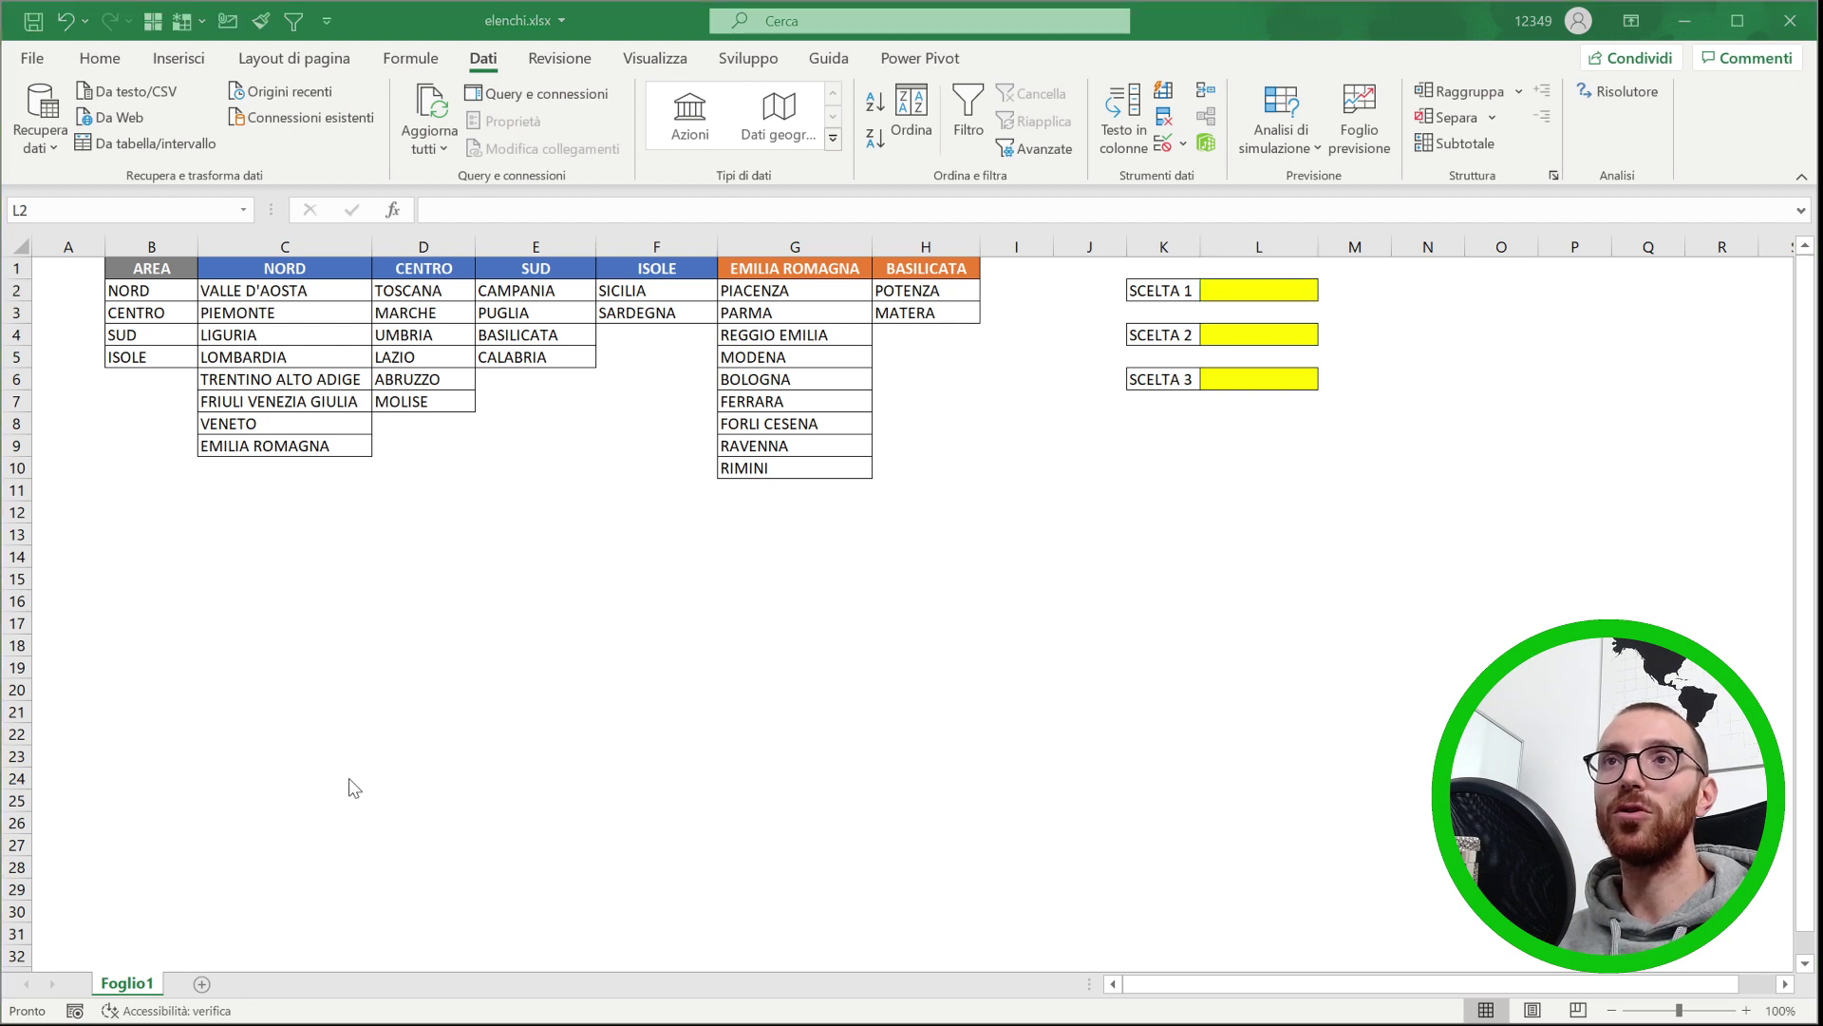
{"action": "mouse_move", "coordinate": [291, 773]}
{"action": "left_mouse_down"}
{"action": "mouse_move", "coordinate": [1088, 258]}
{"action": "mouse_move", "coordinate": [1208, 214]}
{"action": "mouse_move", "coordinate": [1152, 144]}
{"action": "mouse_move", "coordinate": [1157, 167]}
{"action": "mouse_move", "coordinate": [1122, 158]}
{"action": "mouse_move", "coordinate": [1143, 169]}
{"action": "left_mouse_up"}
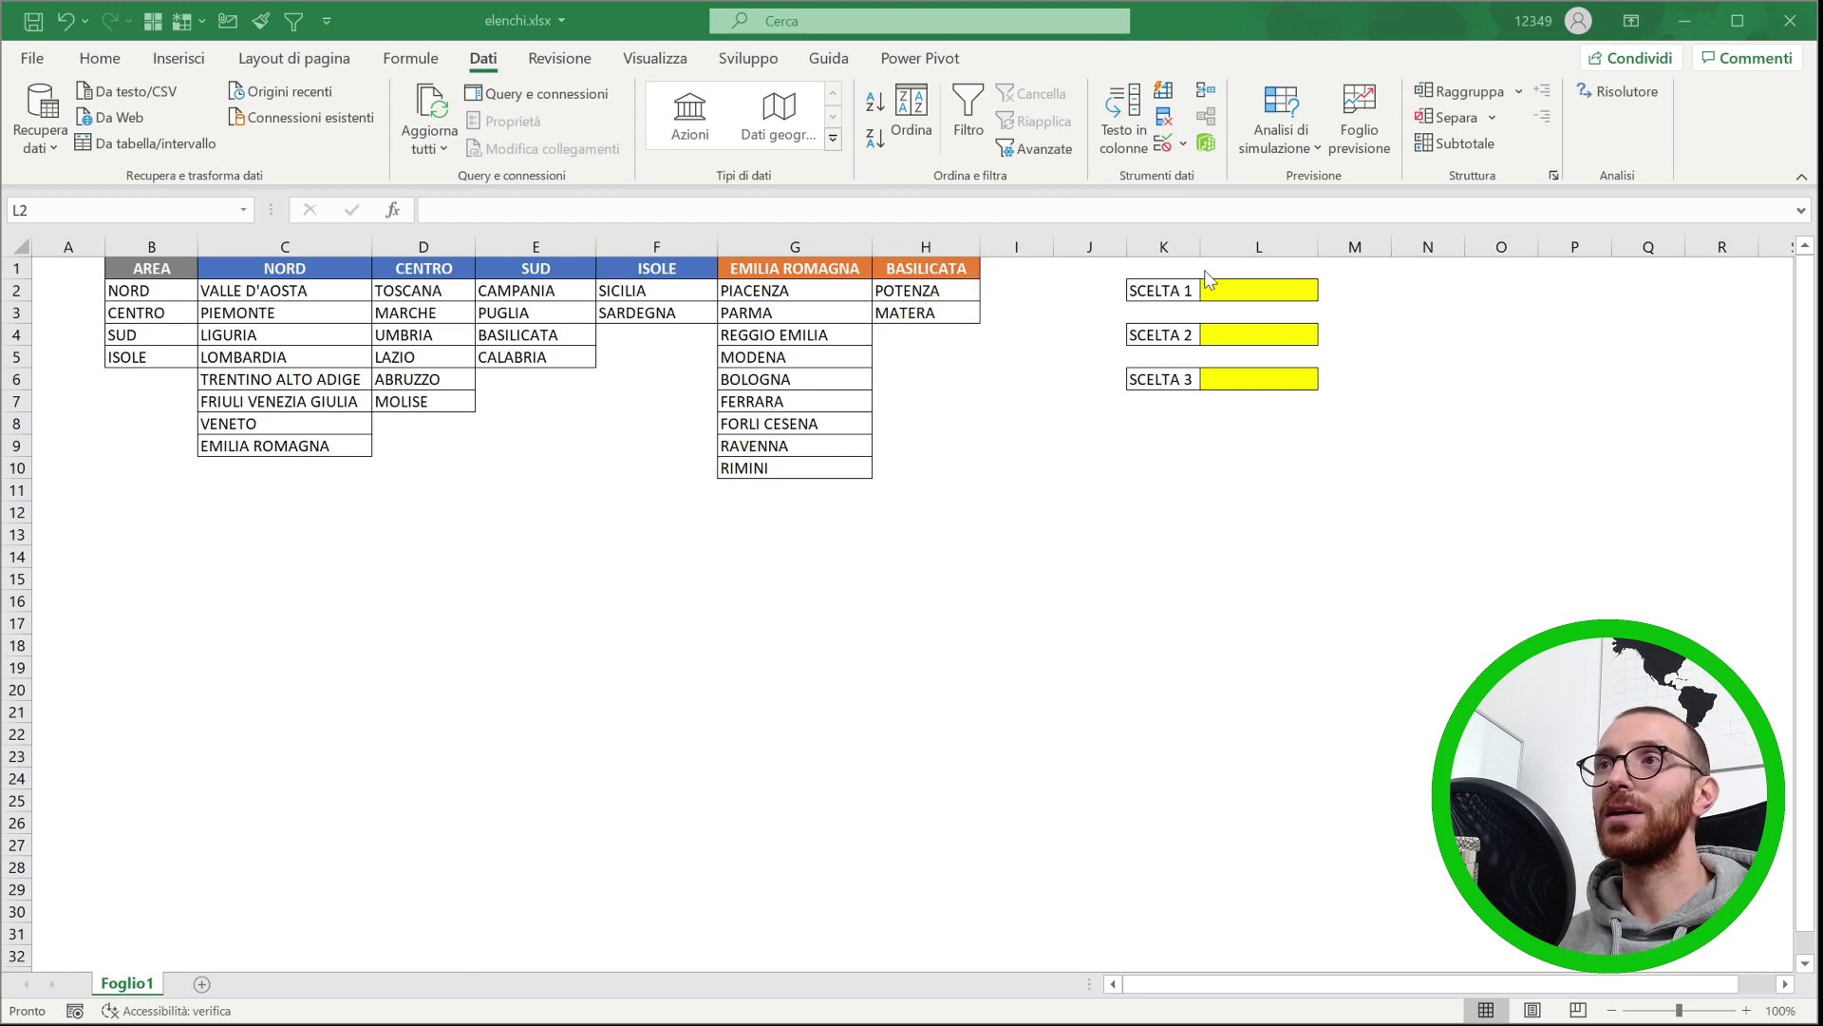
- Give L2 a list data validation with source =AREA
{"action": "left_click", "coordinate": [1253, 288]}
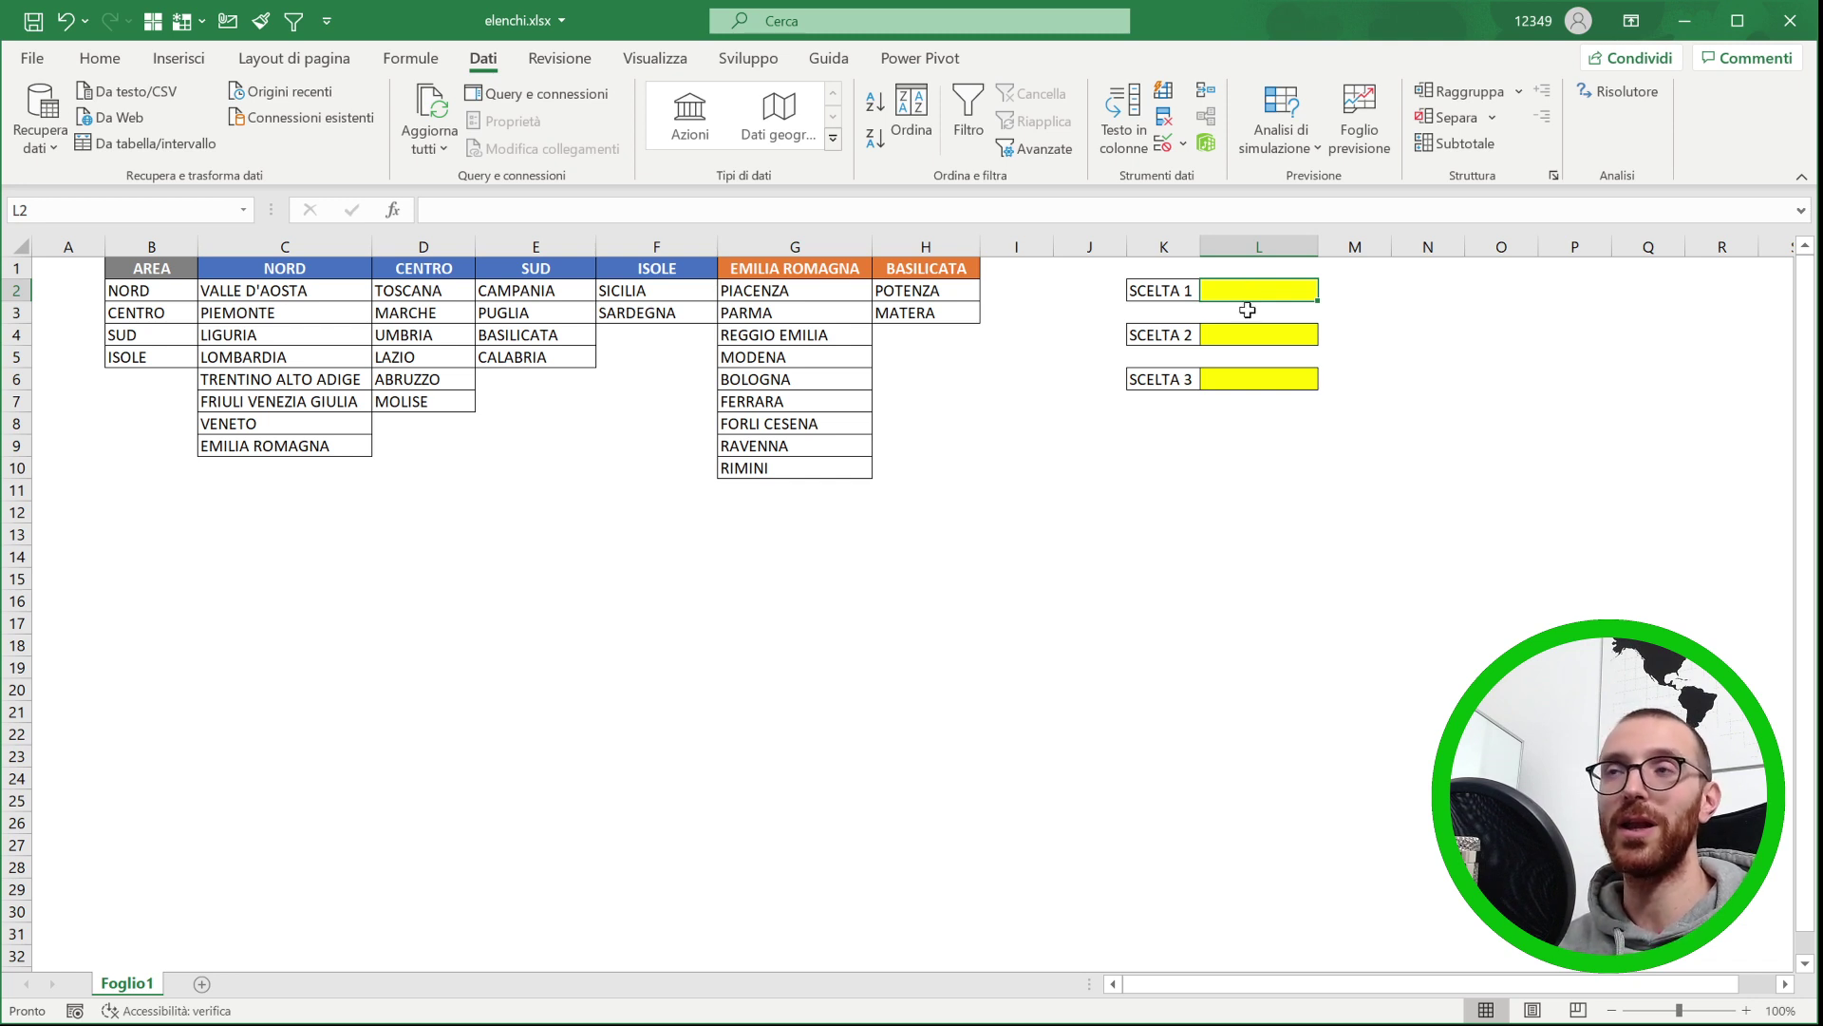
{"action": "left_click", "coordinate": [1163, 144]}
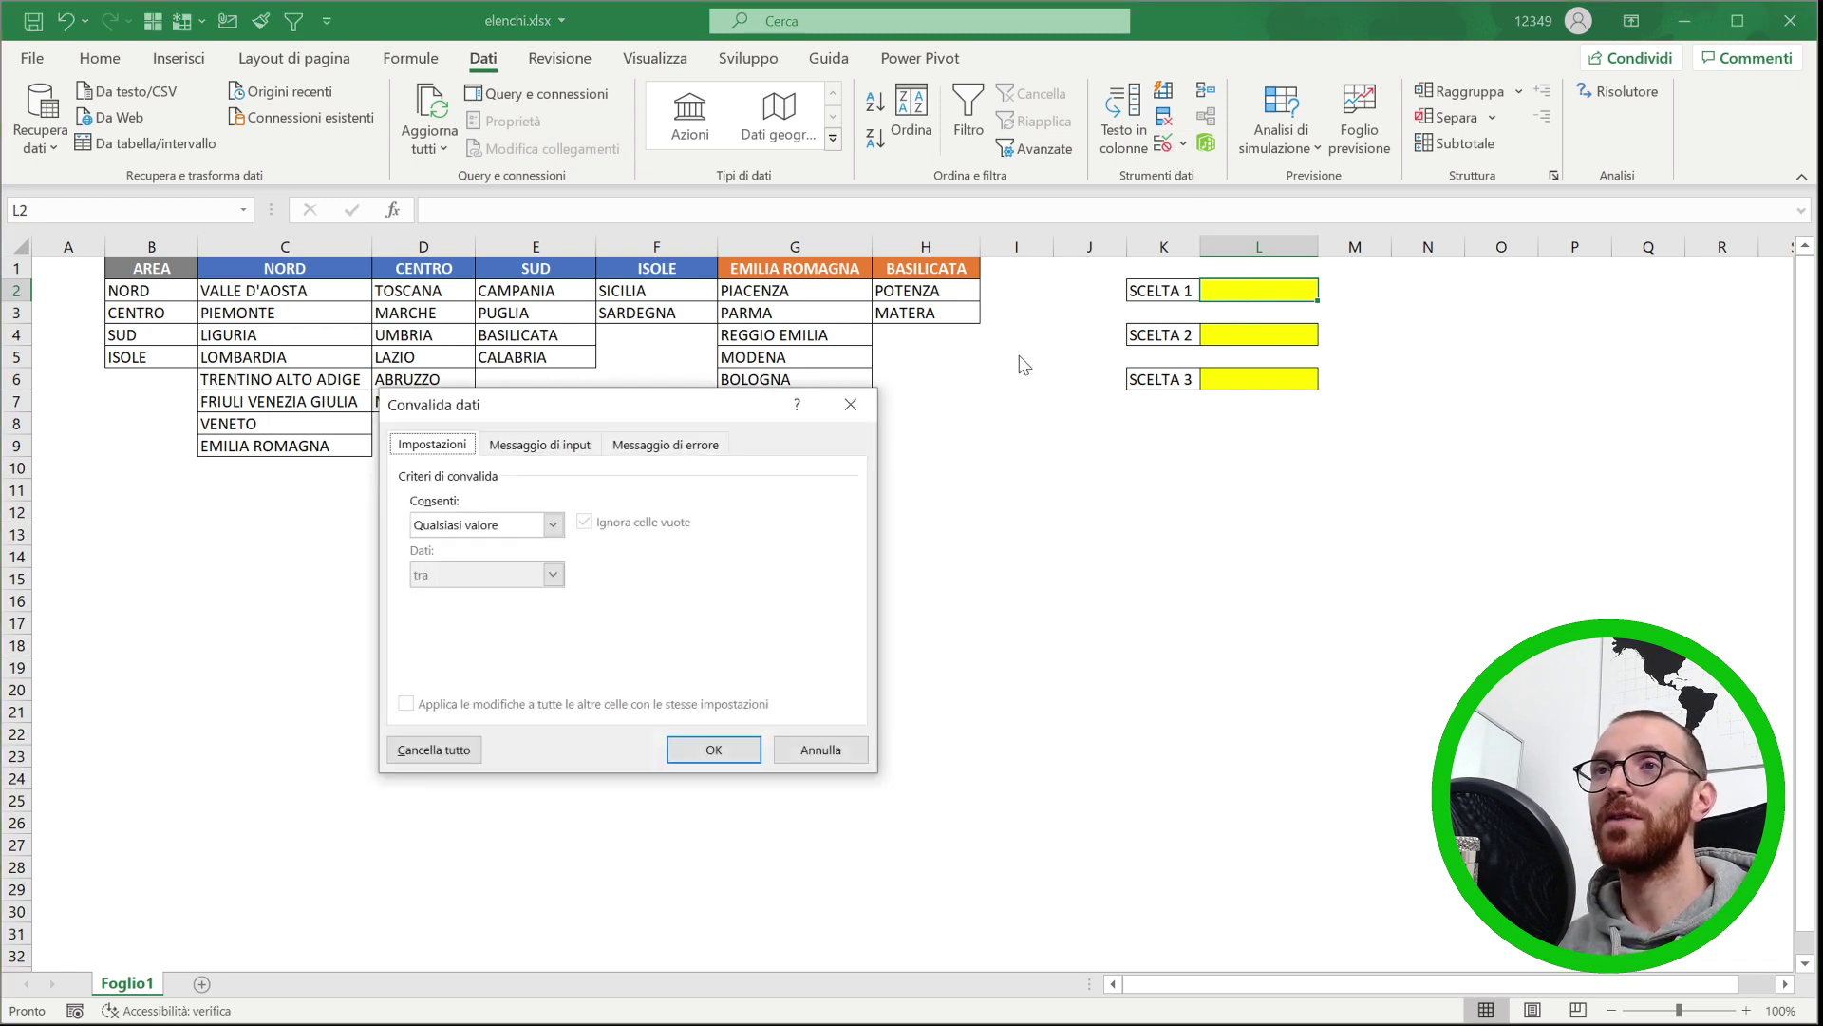
{"action": "left_click", "coordinate": [483, 528]}
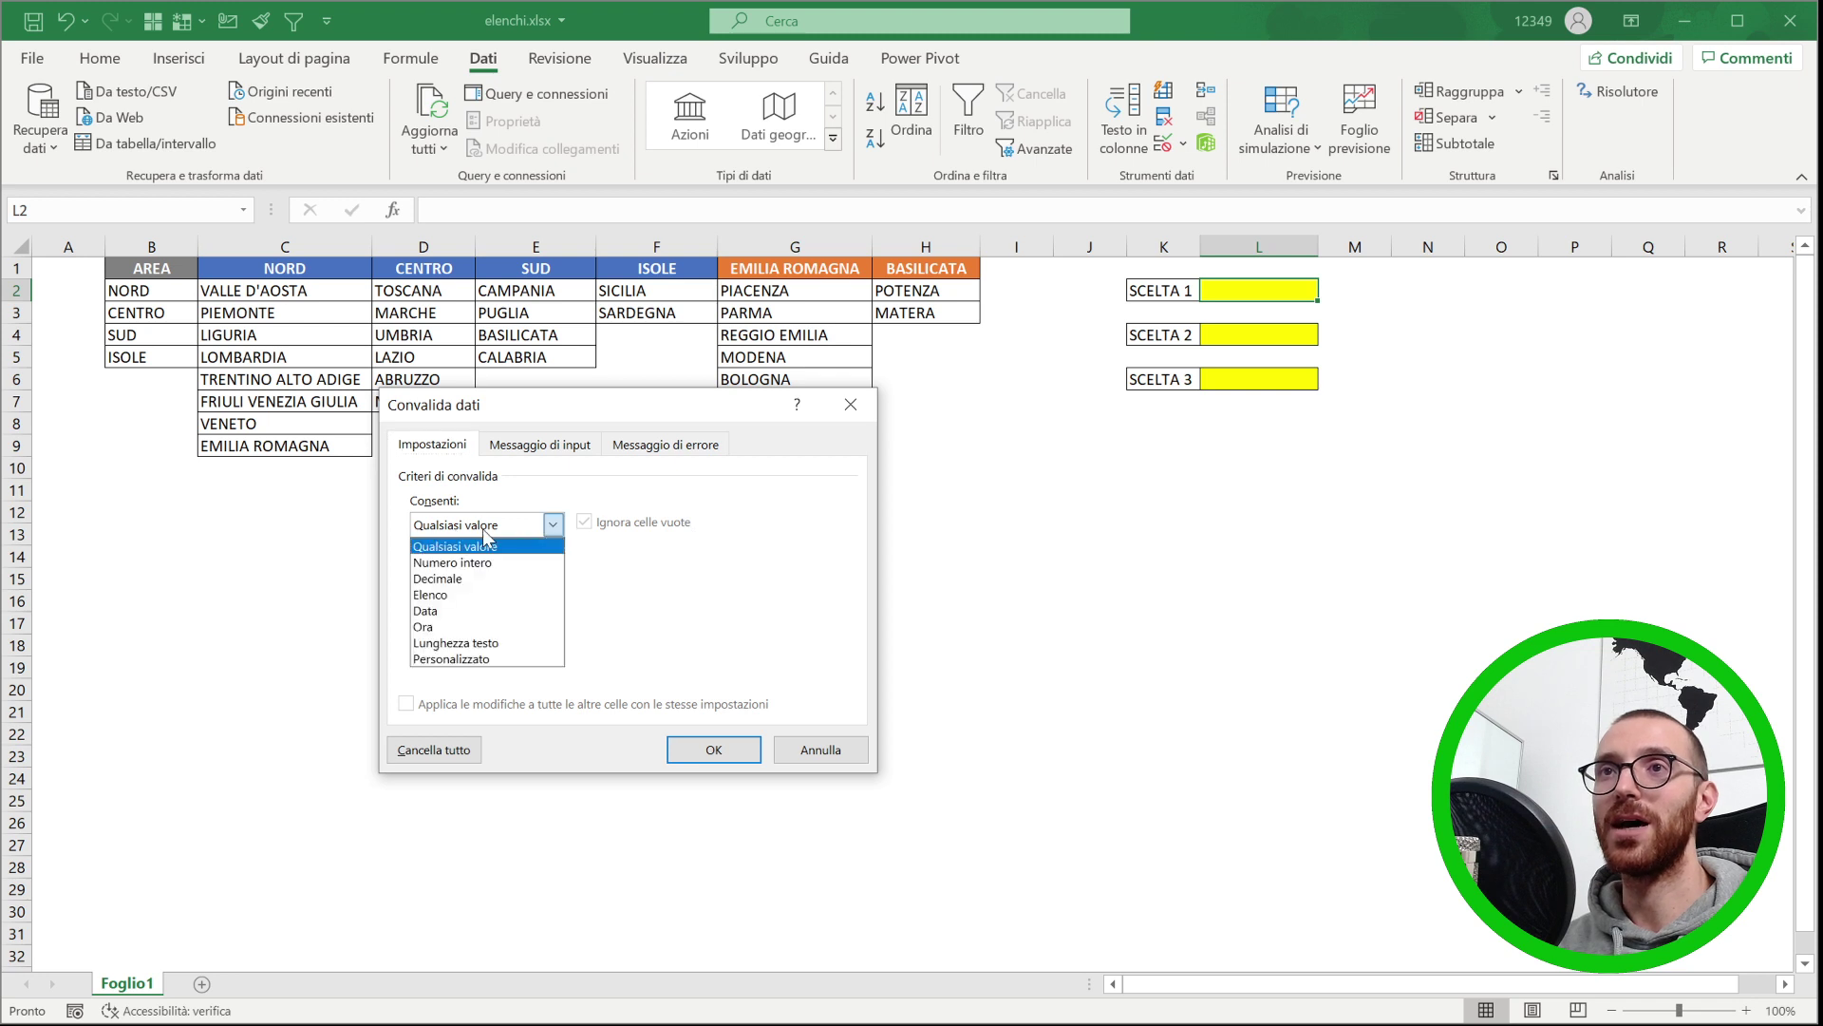
{"action": "left_click", "coordinate": [433, 596]}
{"action": "left_click", "coordinate": [474, 623]}
{"action": "type", "text": "="}
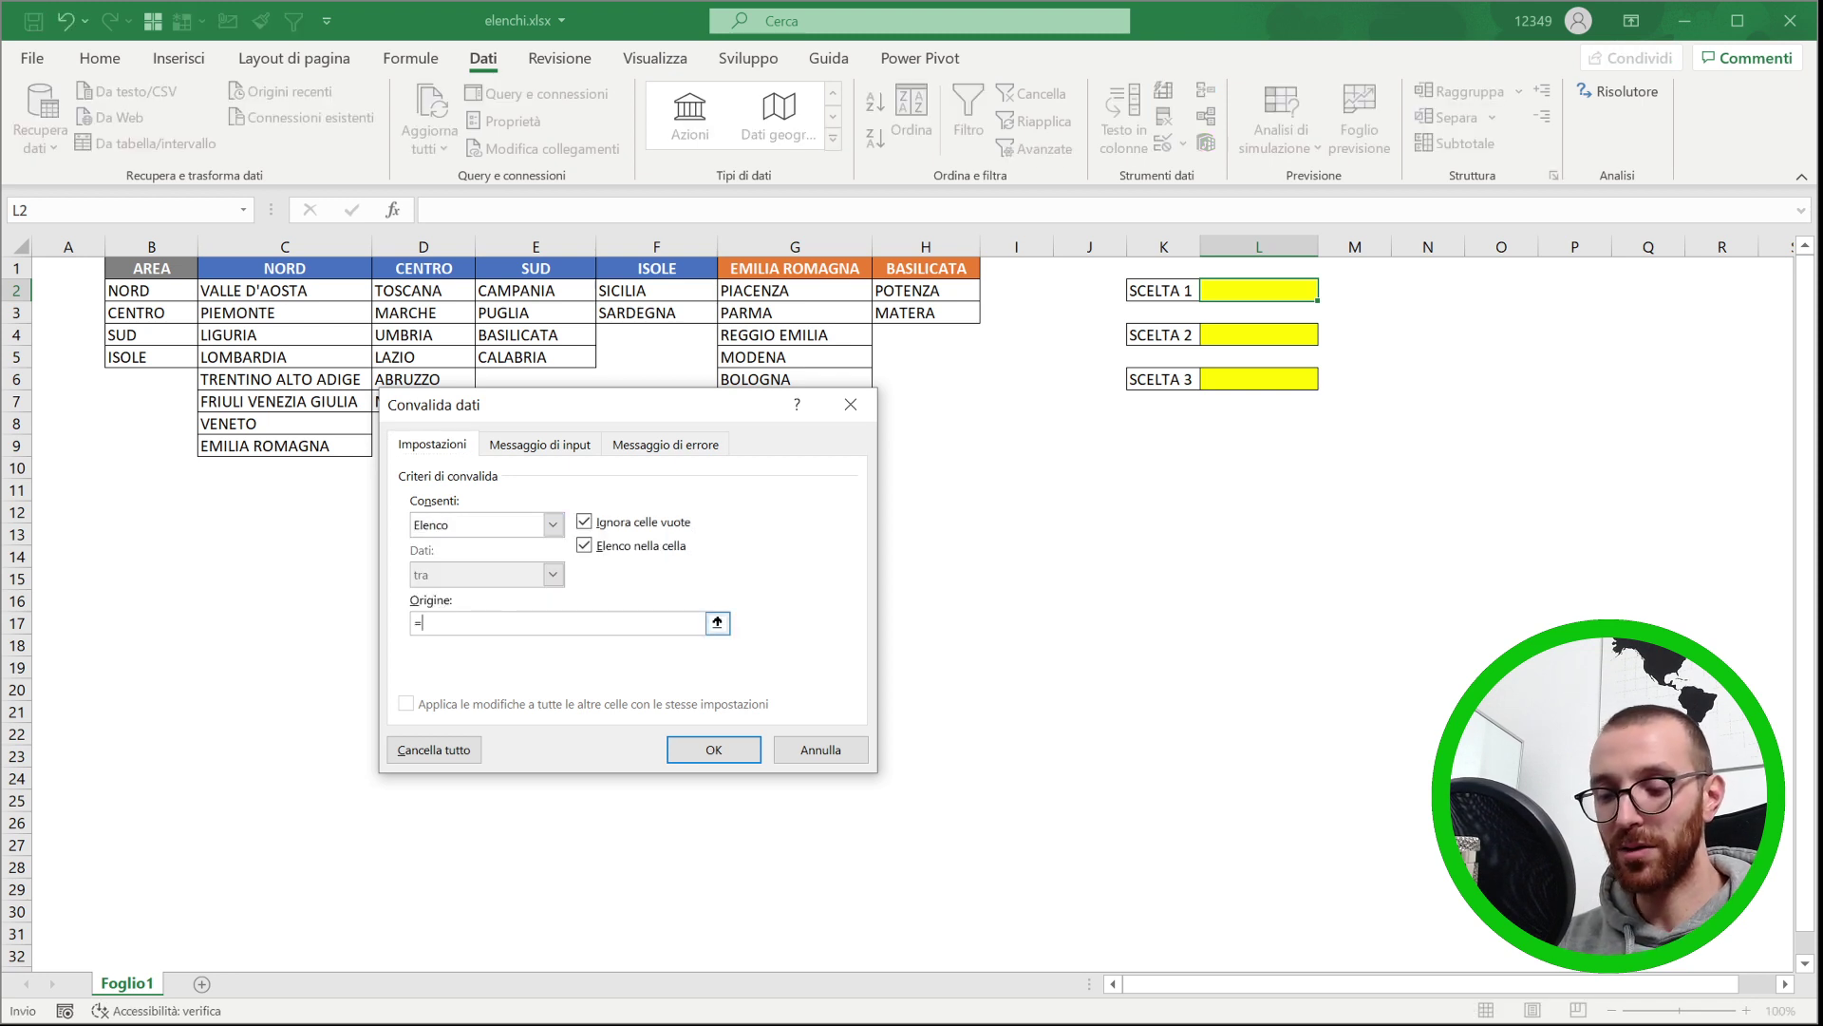
{"action": "type", "text": "AREA"}
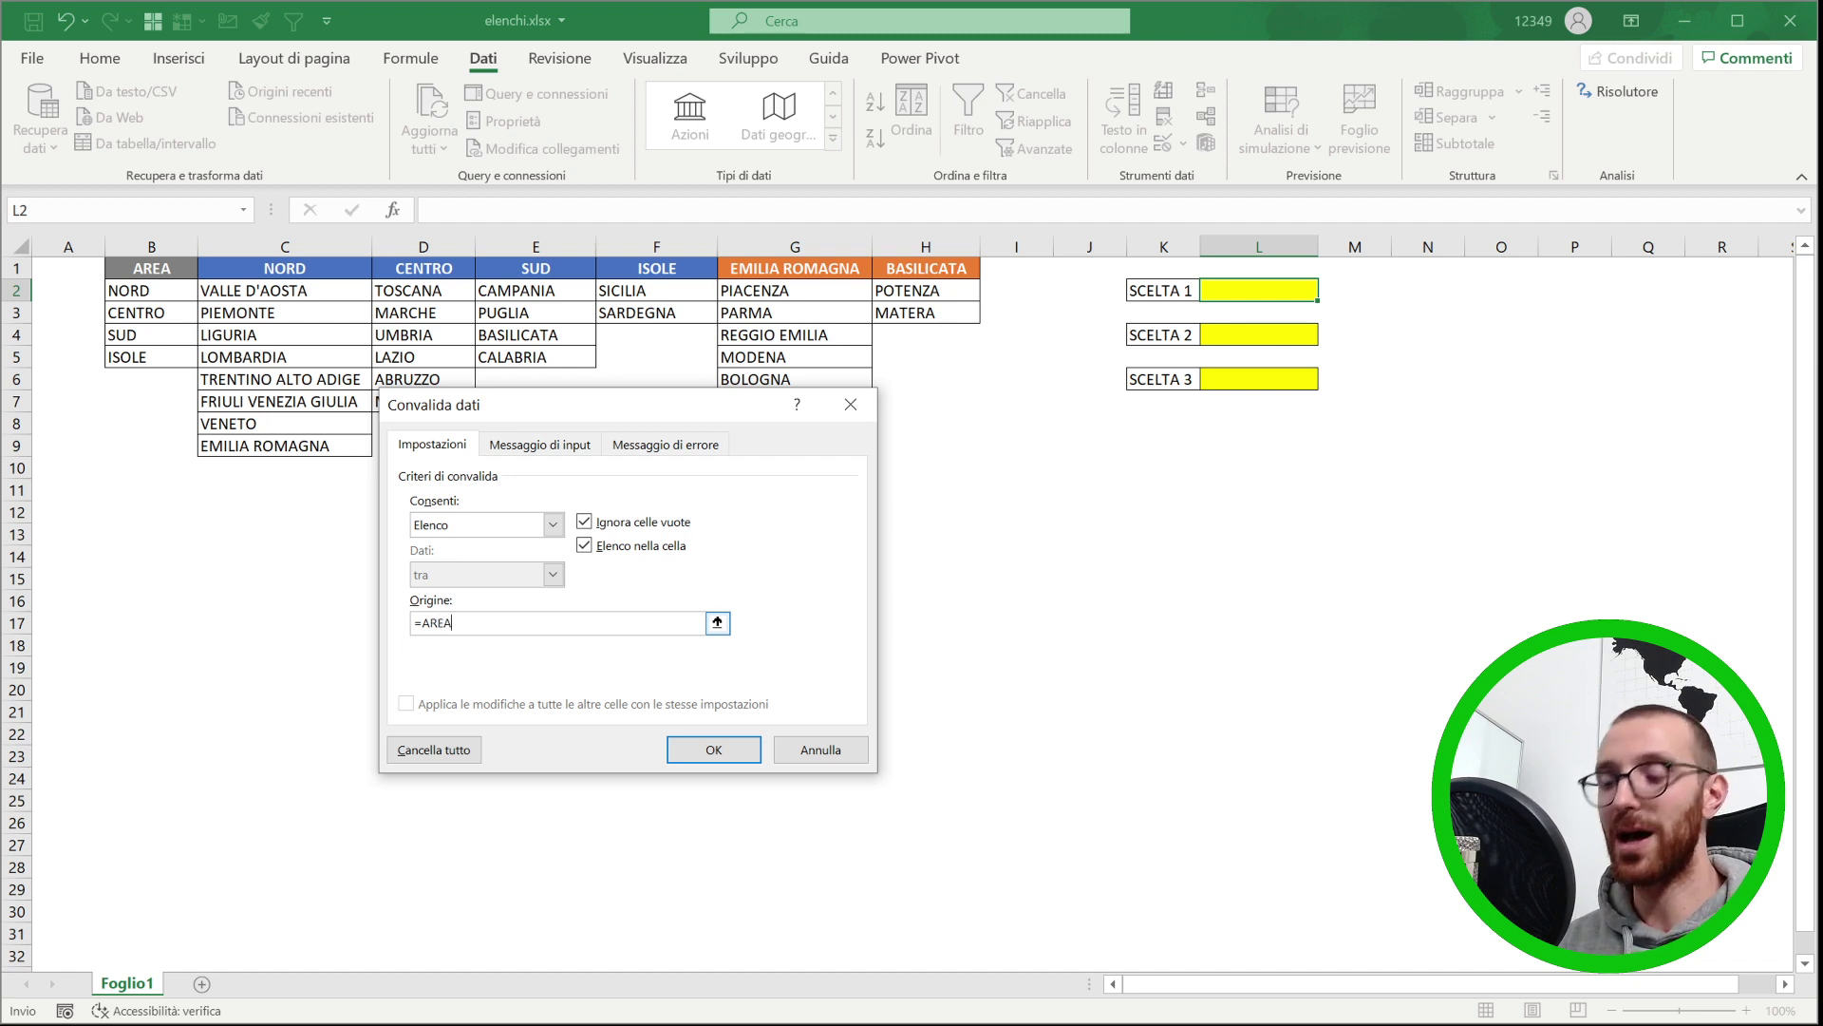
{"action": "key", "text": "Return"}
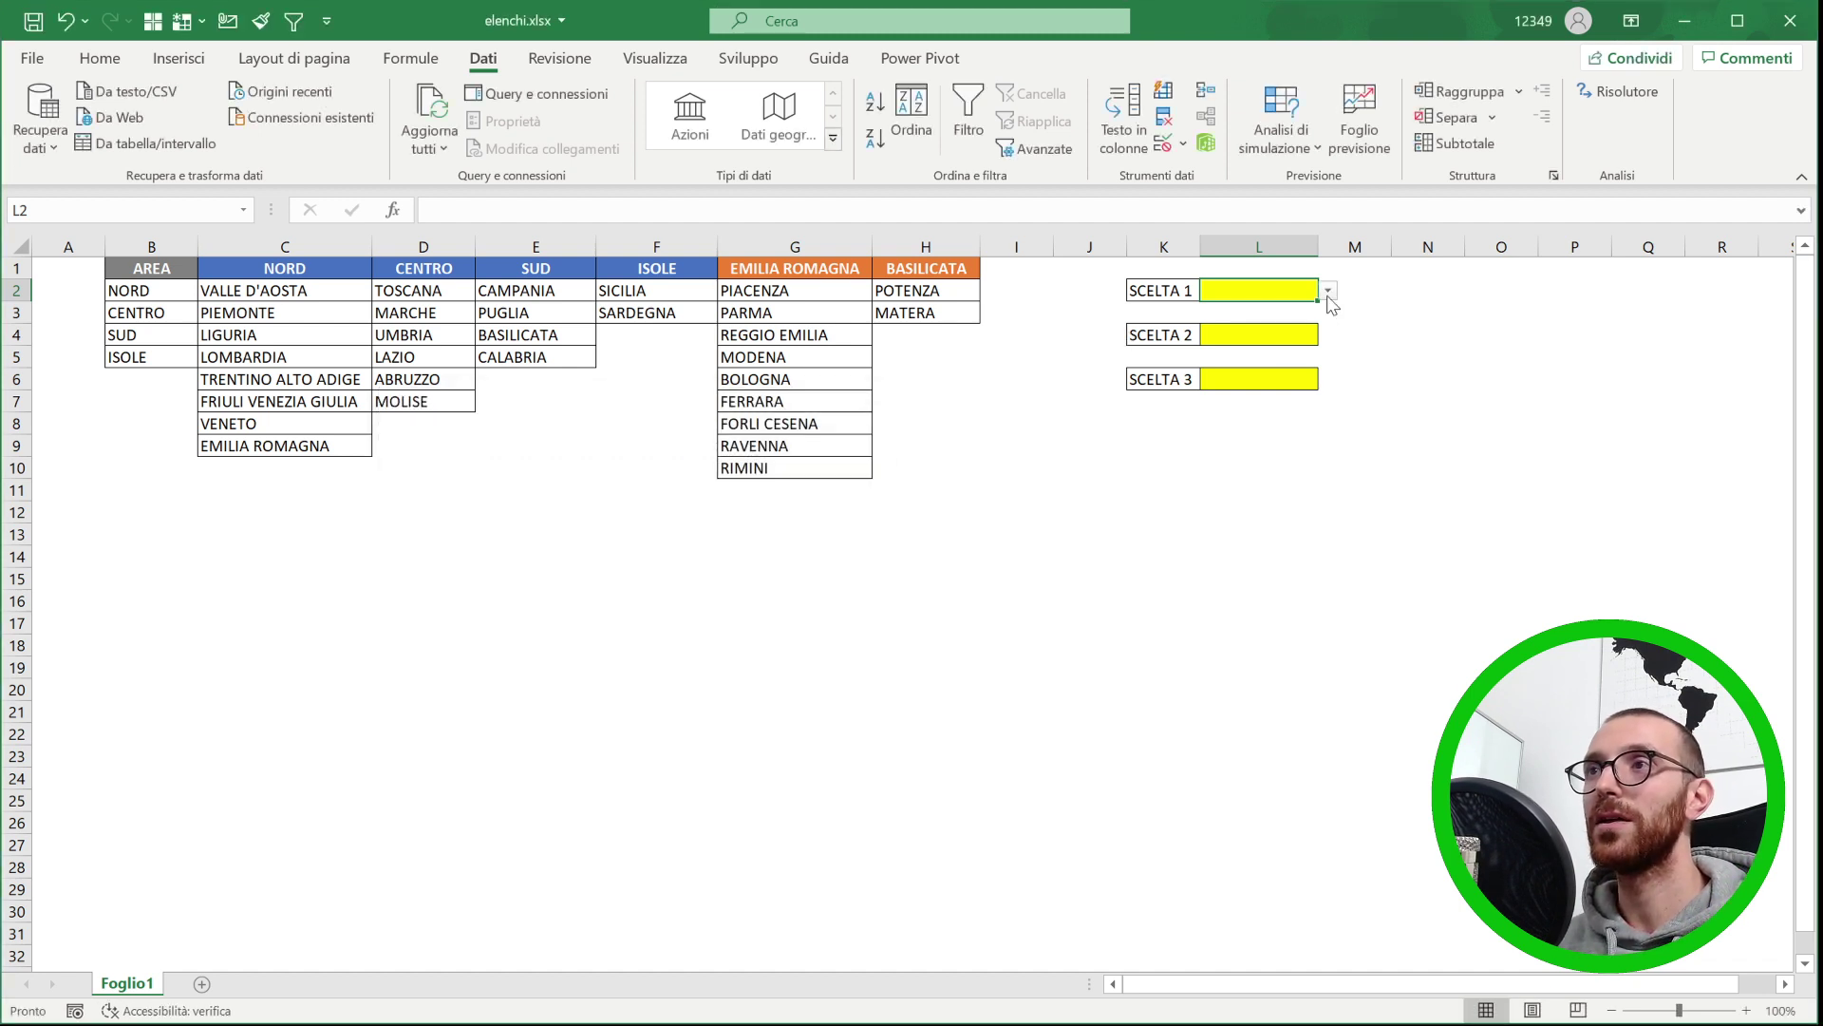
- Pick NORD from L2's new dropdown
{"action": "left_click", "coordinate": [1327, 291]}
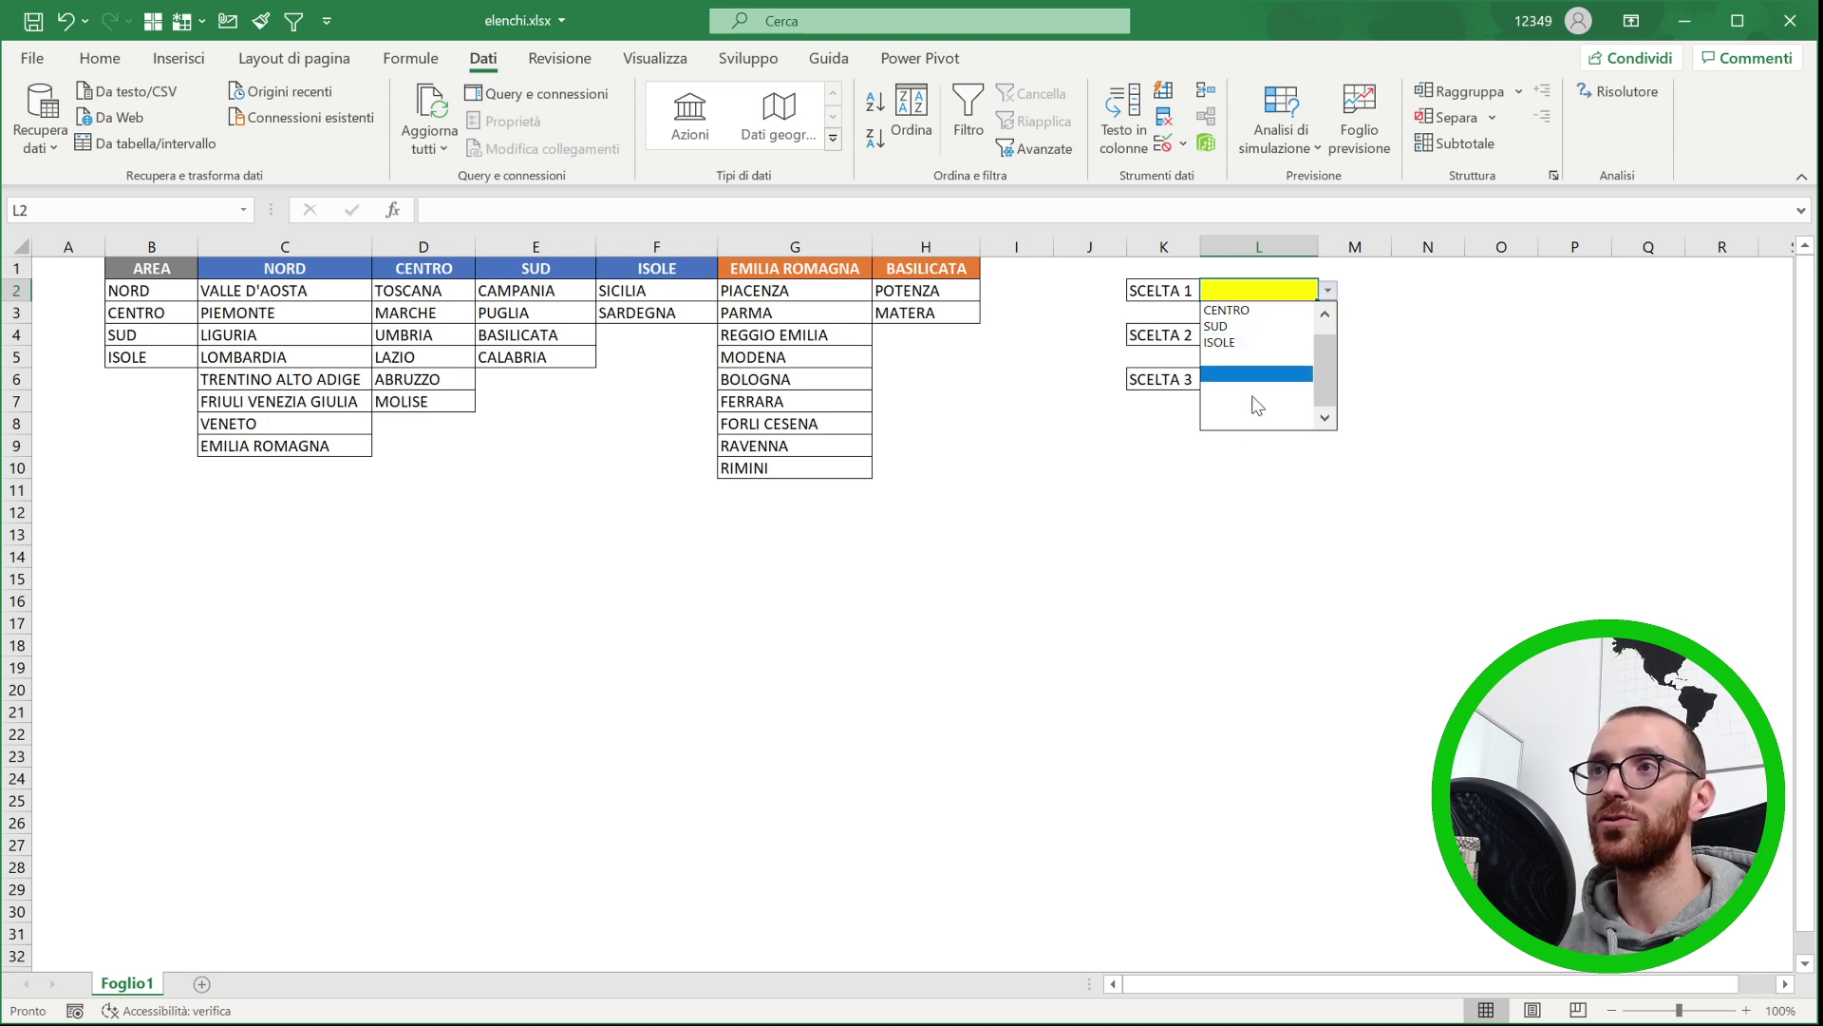
{"action": "left_click_drag", "start_coordinate": [1327, 354], "coordinate": [1266, 333]}
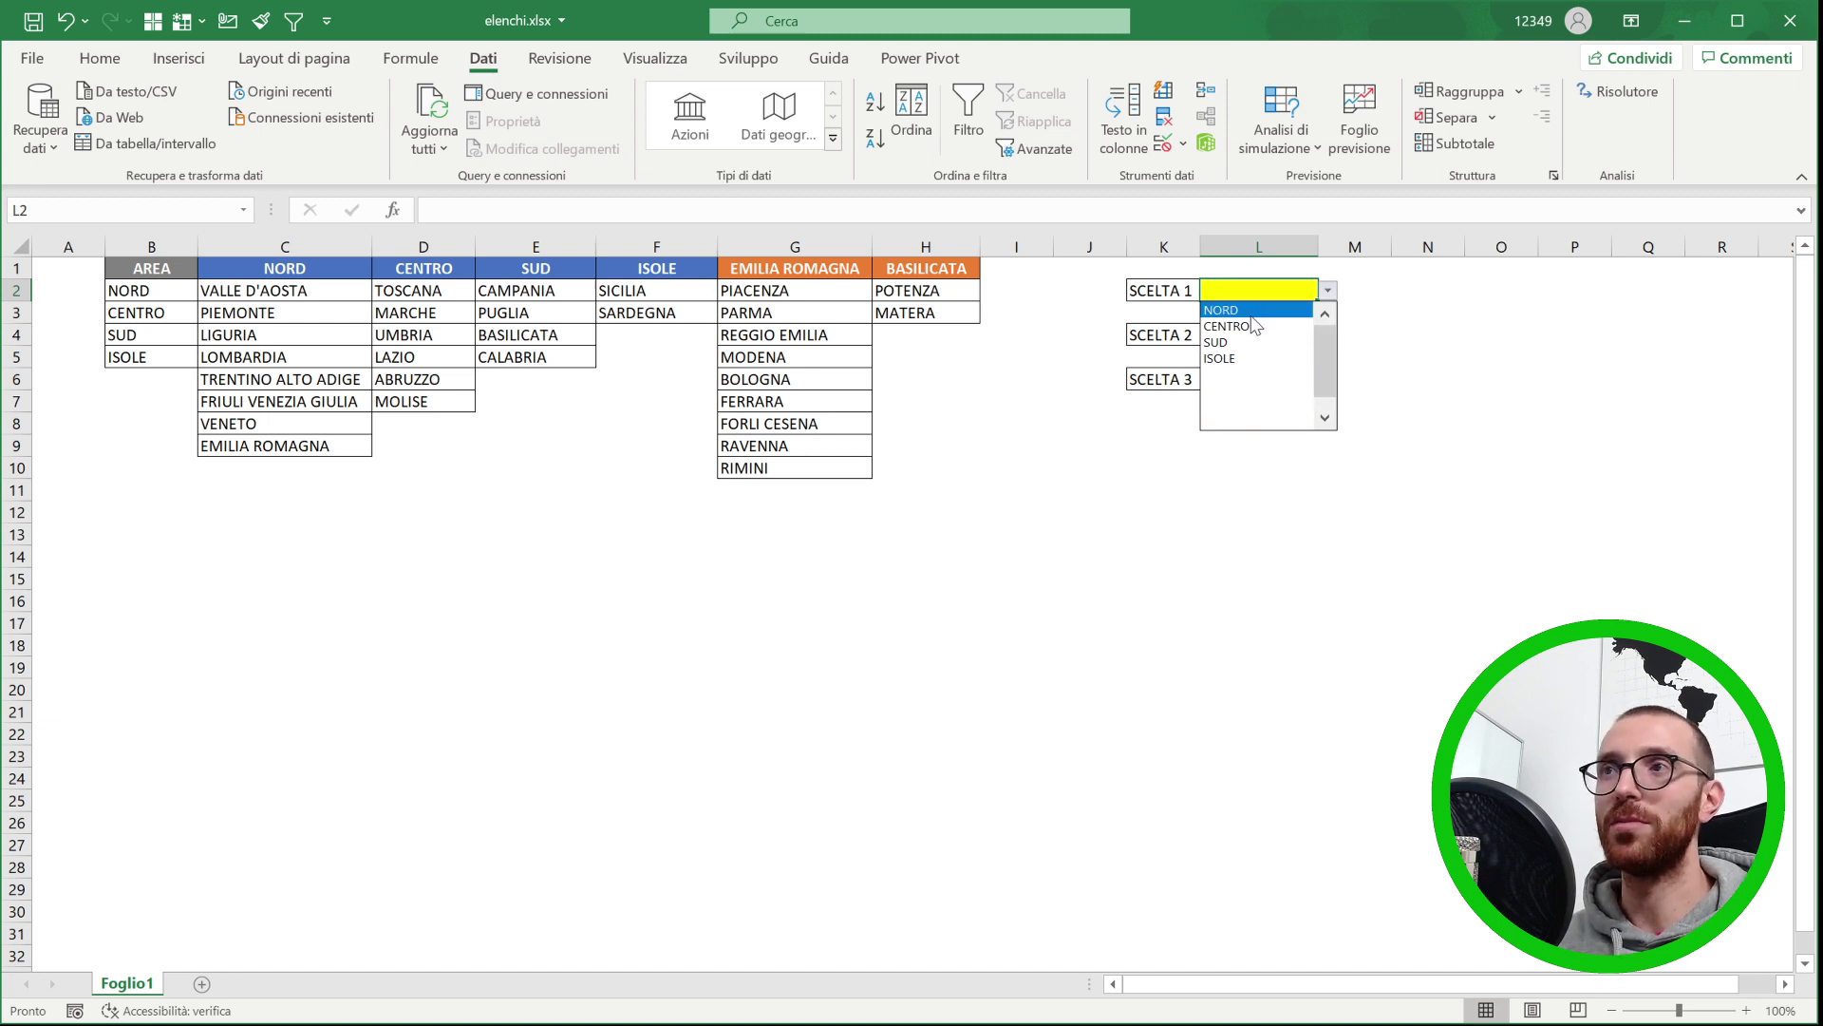
{"action": "left_click", "coordinate": [1249, 315]}
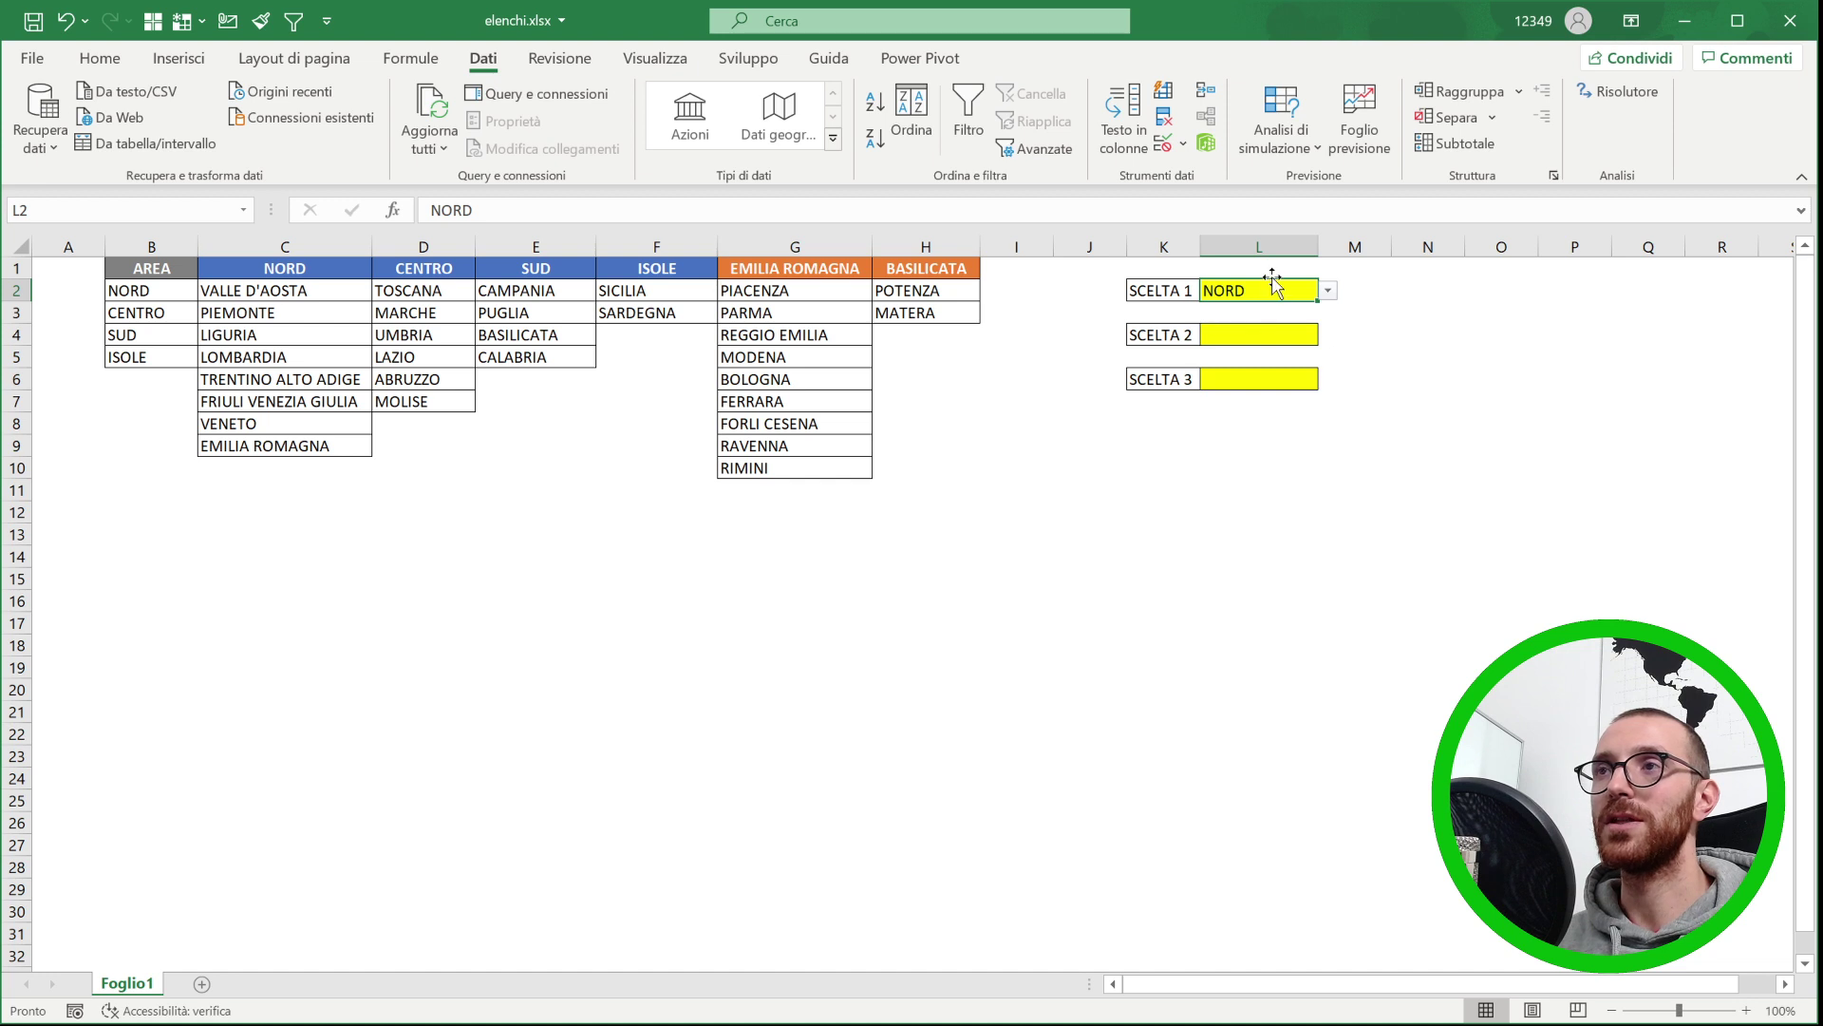
{"action": "left_click", "coordinate": [1237, 334]}
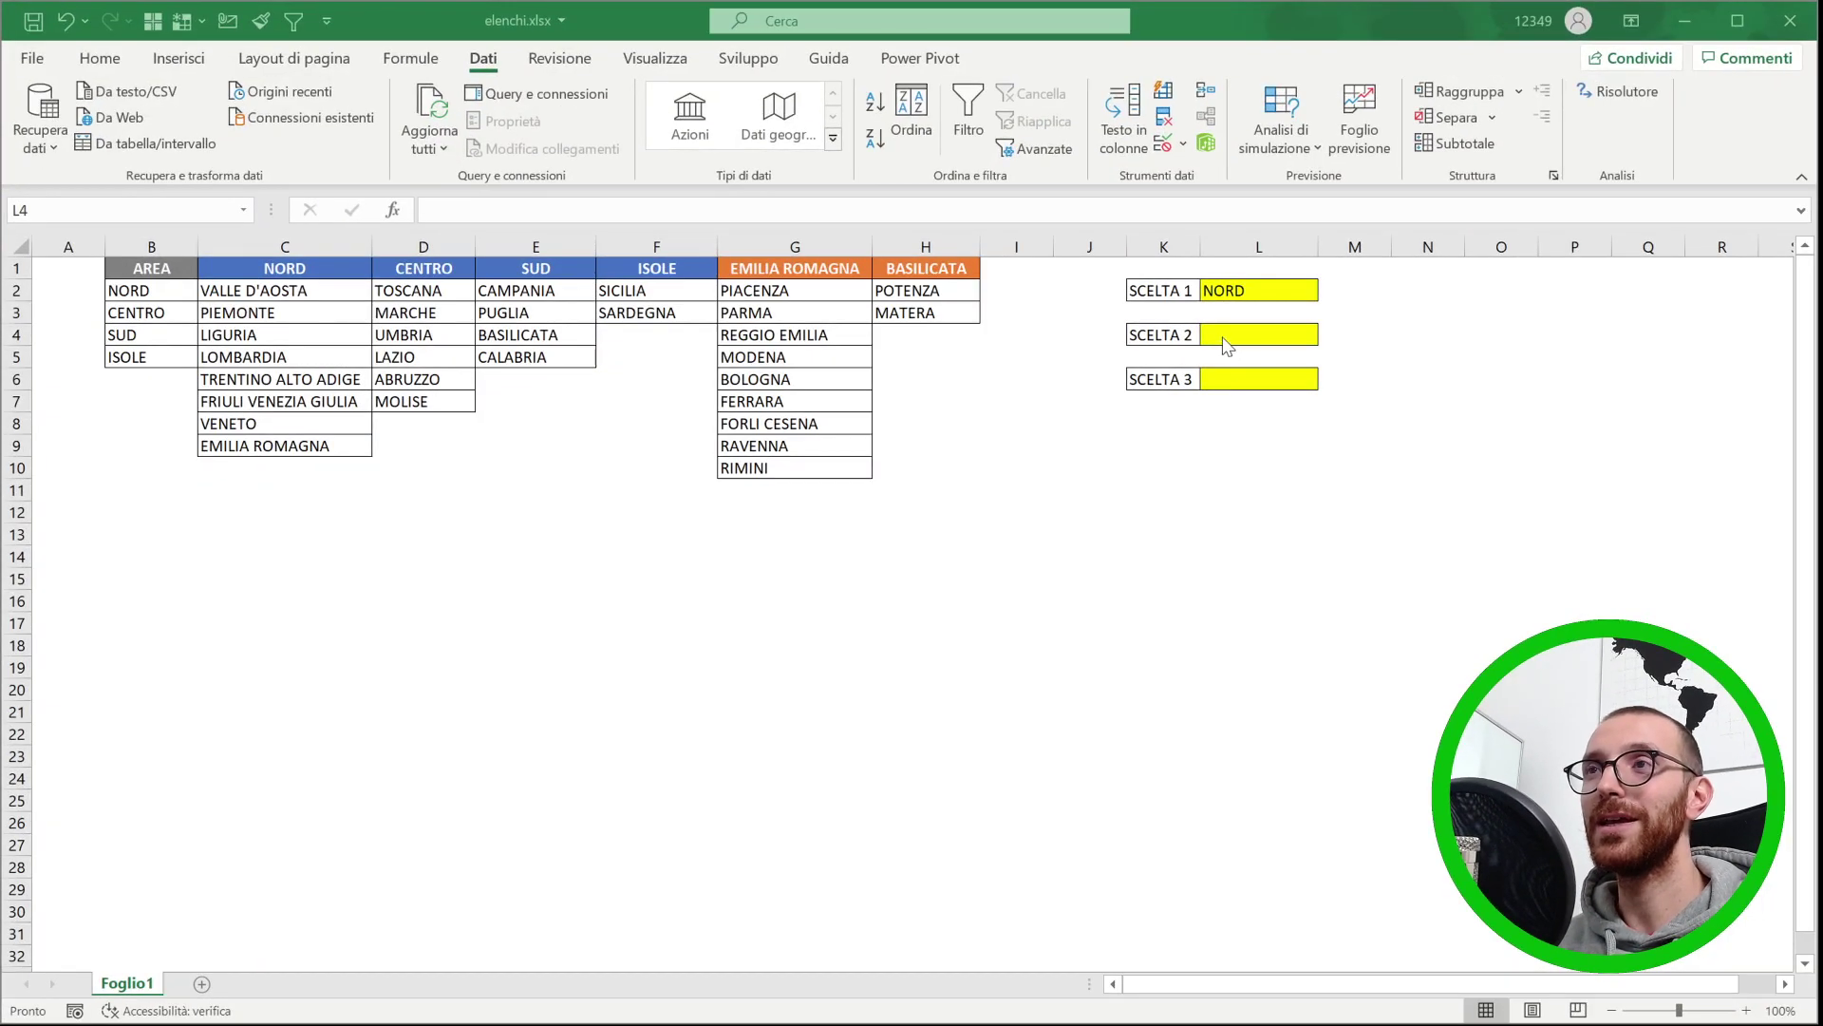
{"action": "left_click", "coordinate": [1224, 336]}
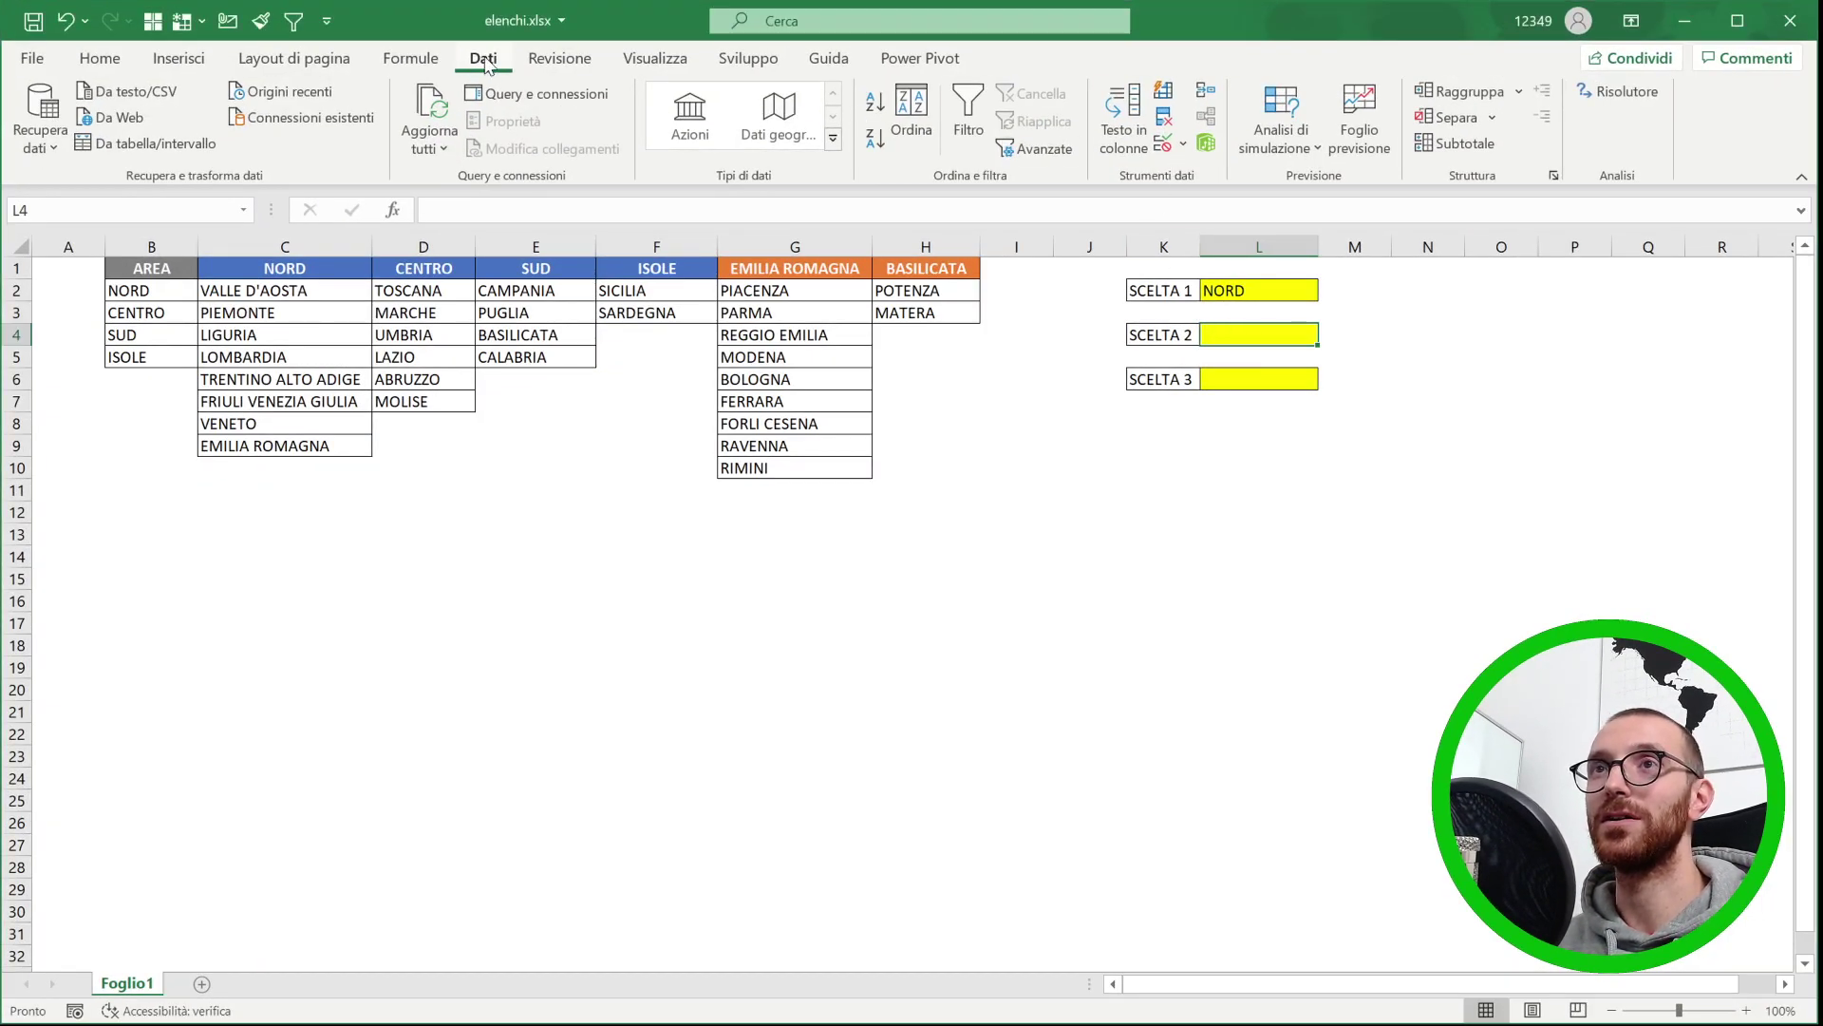
- Set L4's validation to Elenco with source =INDIRETTO($L$2)
{"action": "left_click", "coordinate": [1164, 142]}
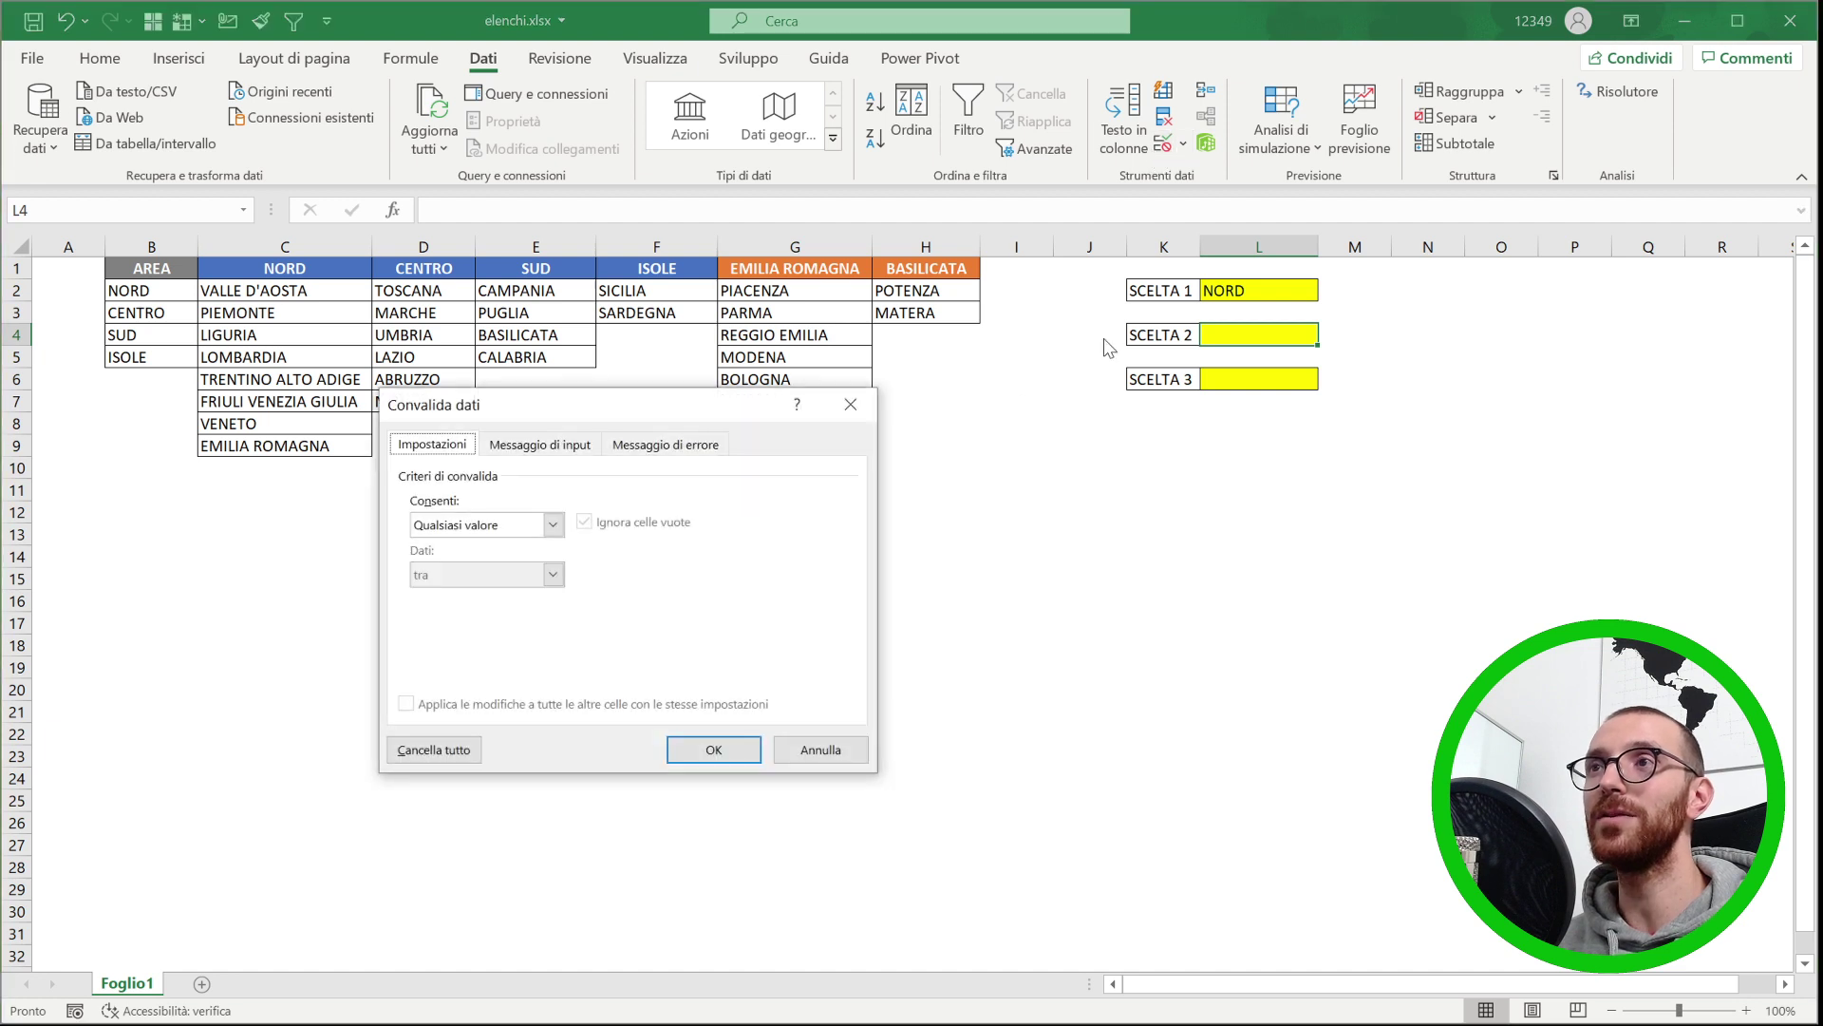
{"action": "left_click", "coordinate": [476, 525]}
{"action": "left_click", "coordinate": [447, 593]}
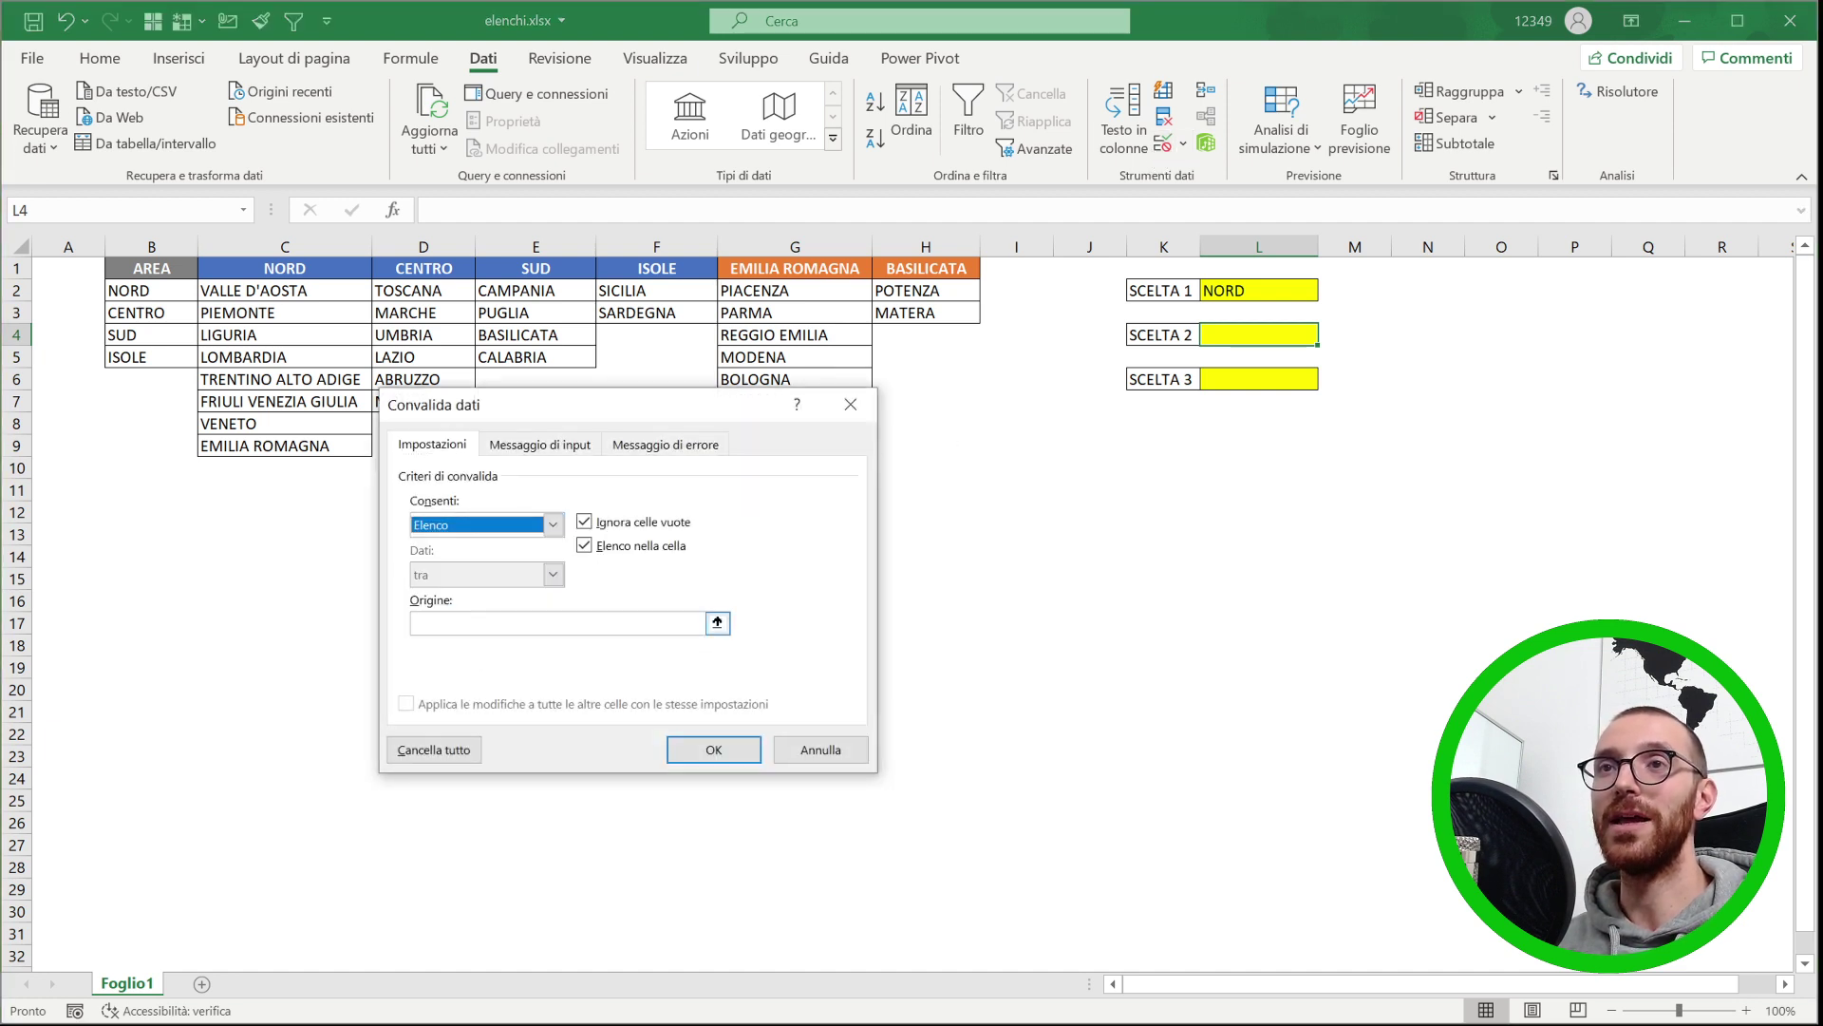
{"action": "type", "text": "=IN"}
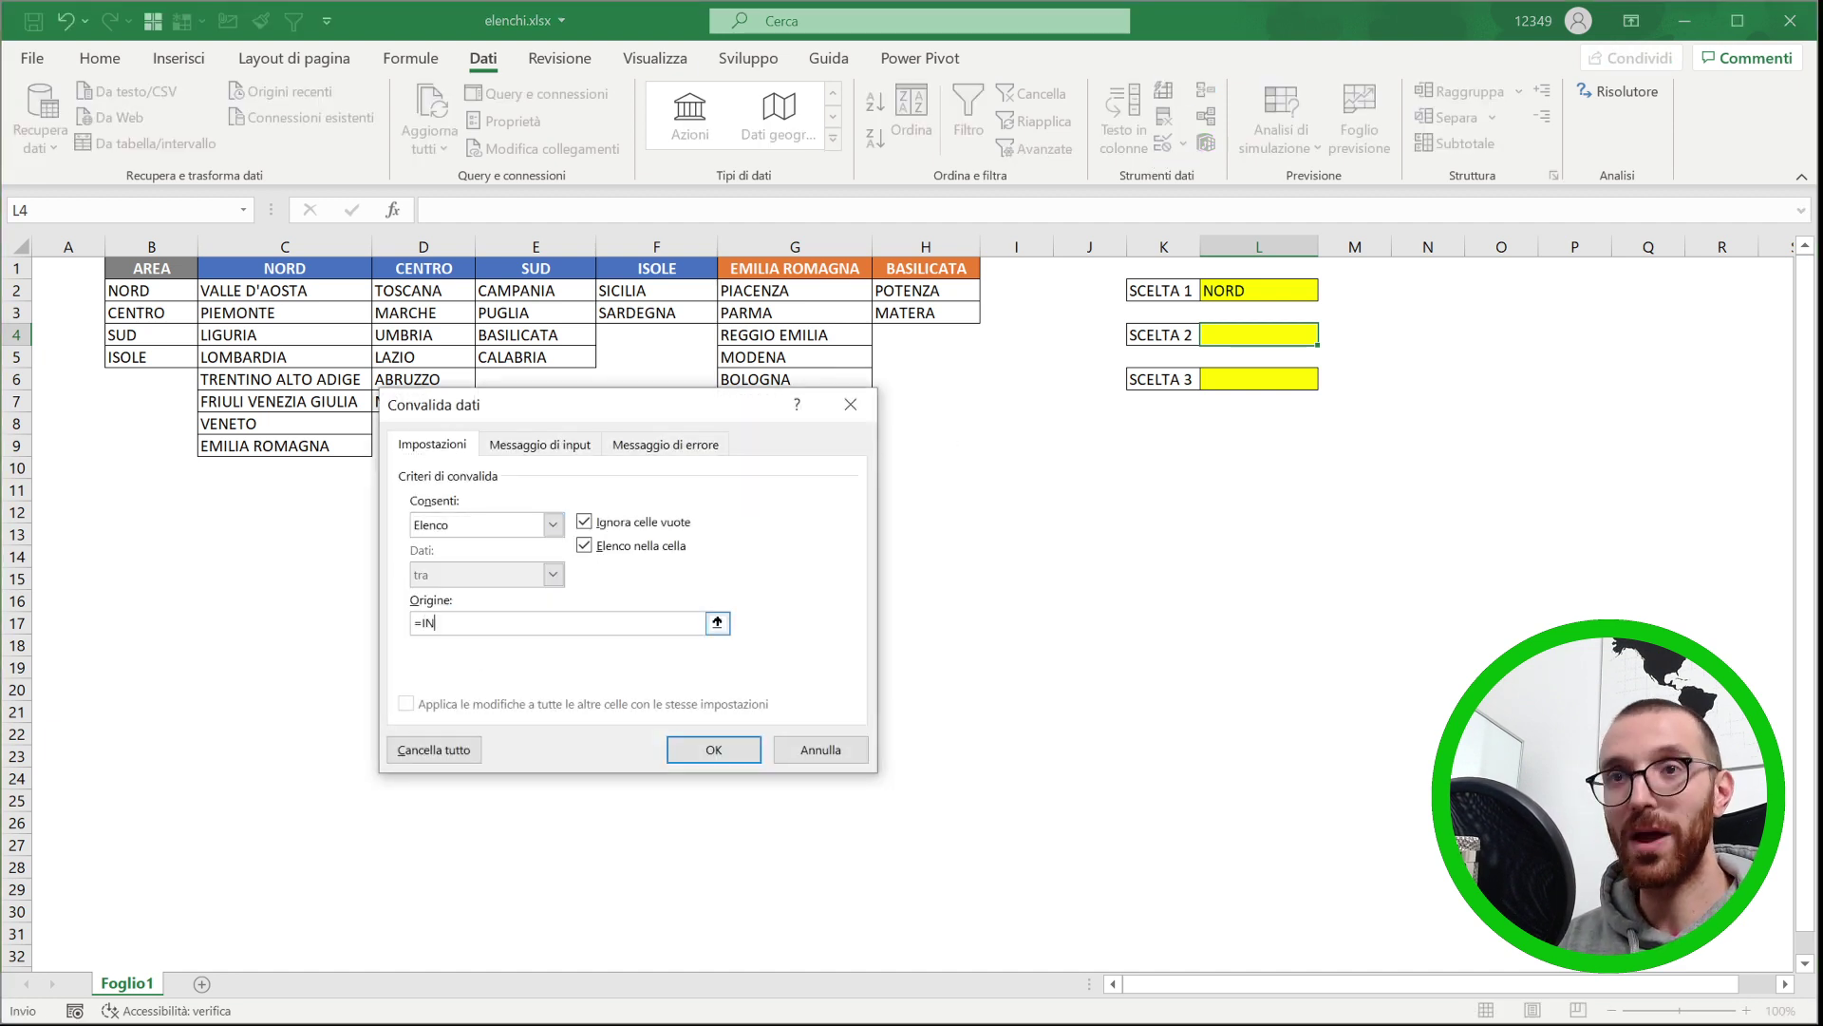
{"action": "type", "text": "DIRETTO("}
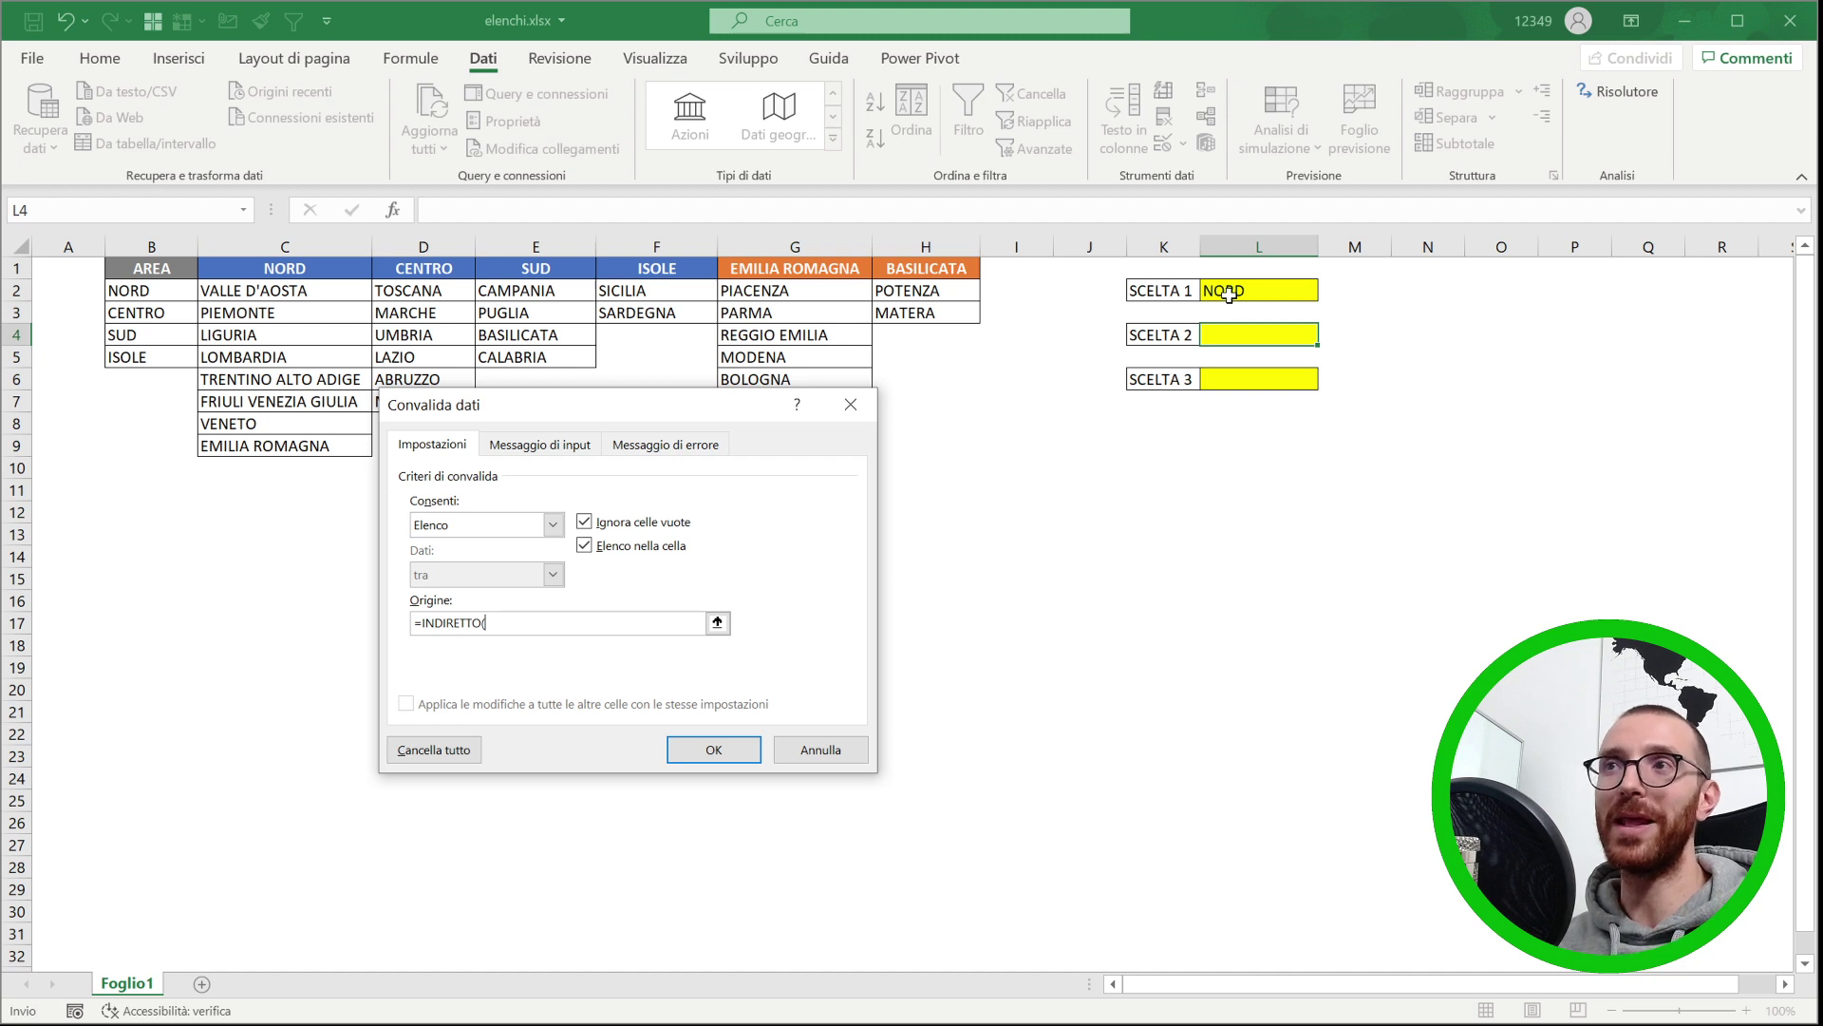
{"action": "left_click", "coordinate": [1229, 295]}
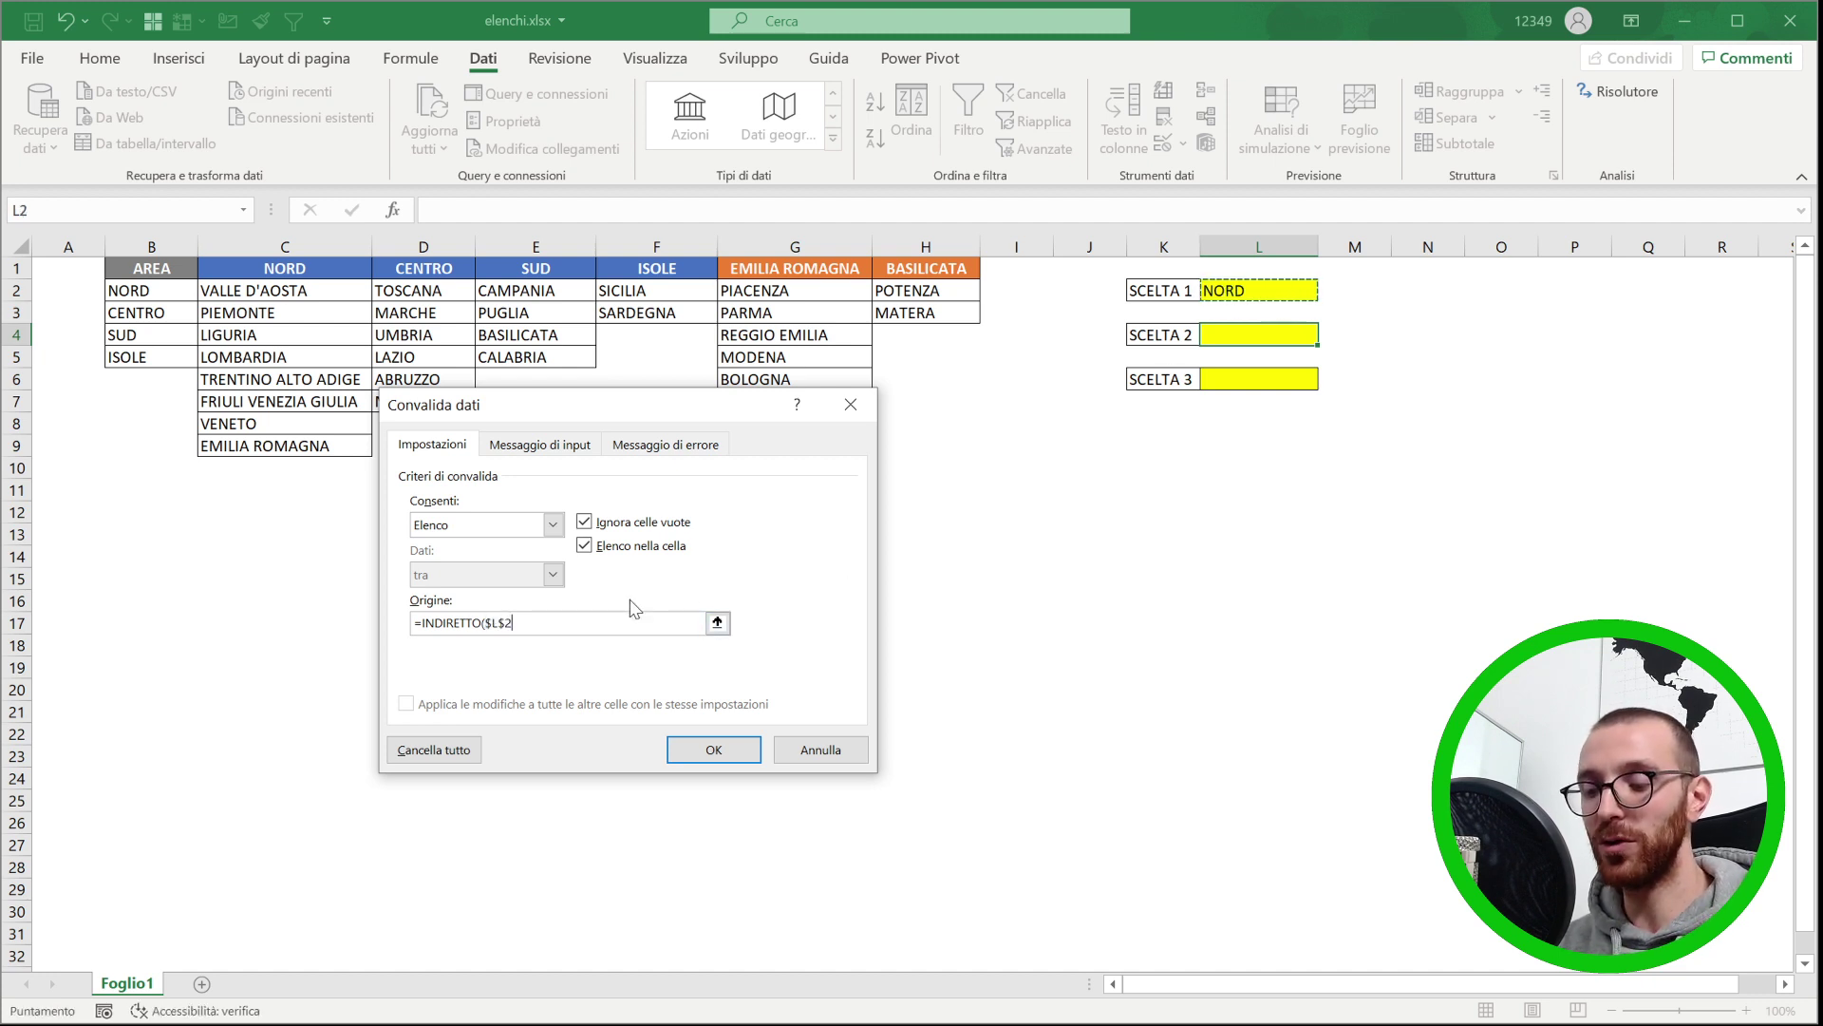
{"action": "type", "text": ")"}
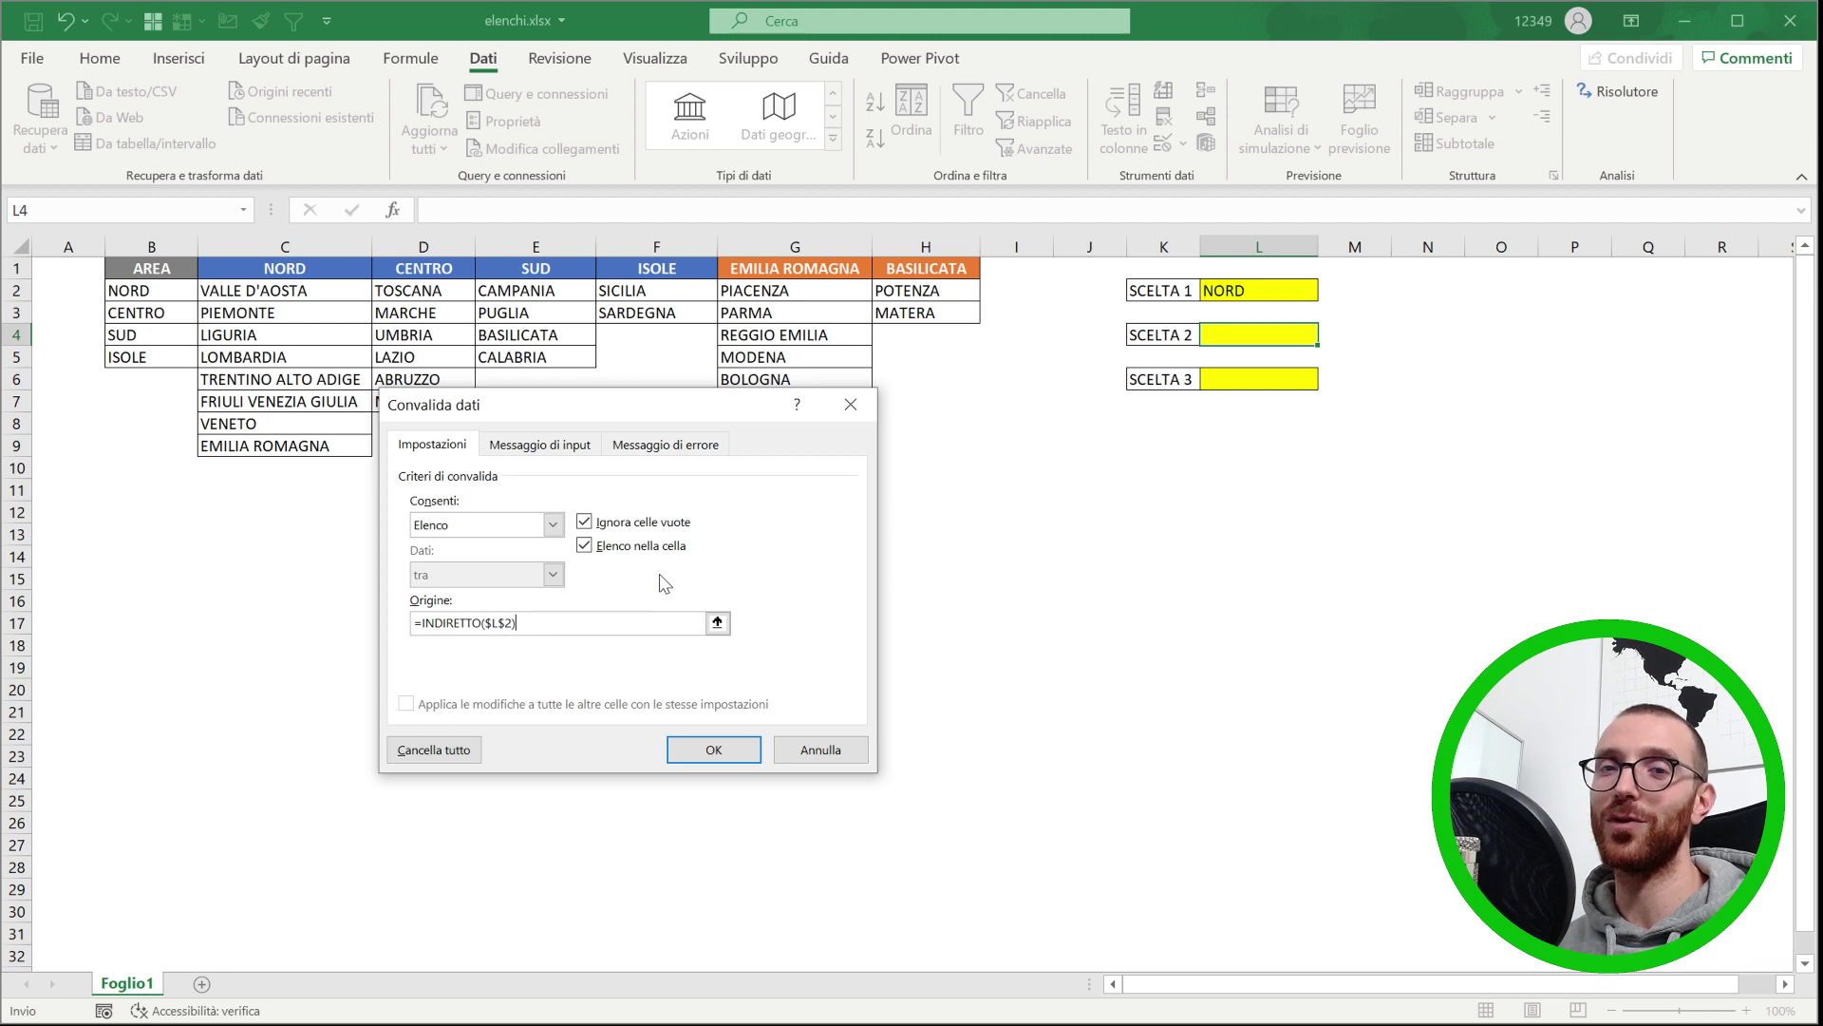
- Confirm L4's validation rule and look through its region list
{"action": "left_click", "coordinate": [692, 756]}
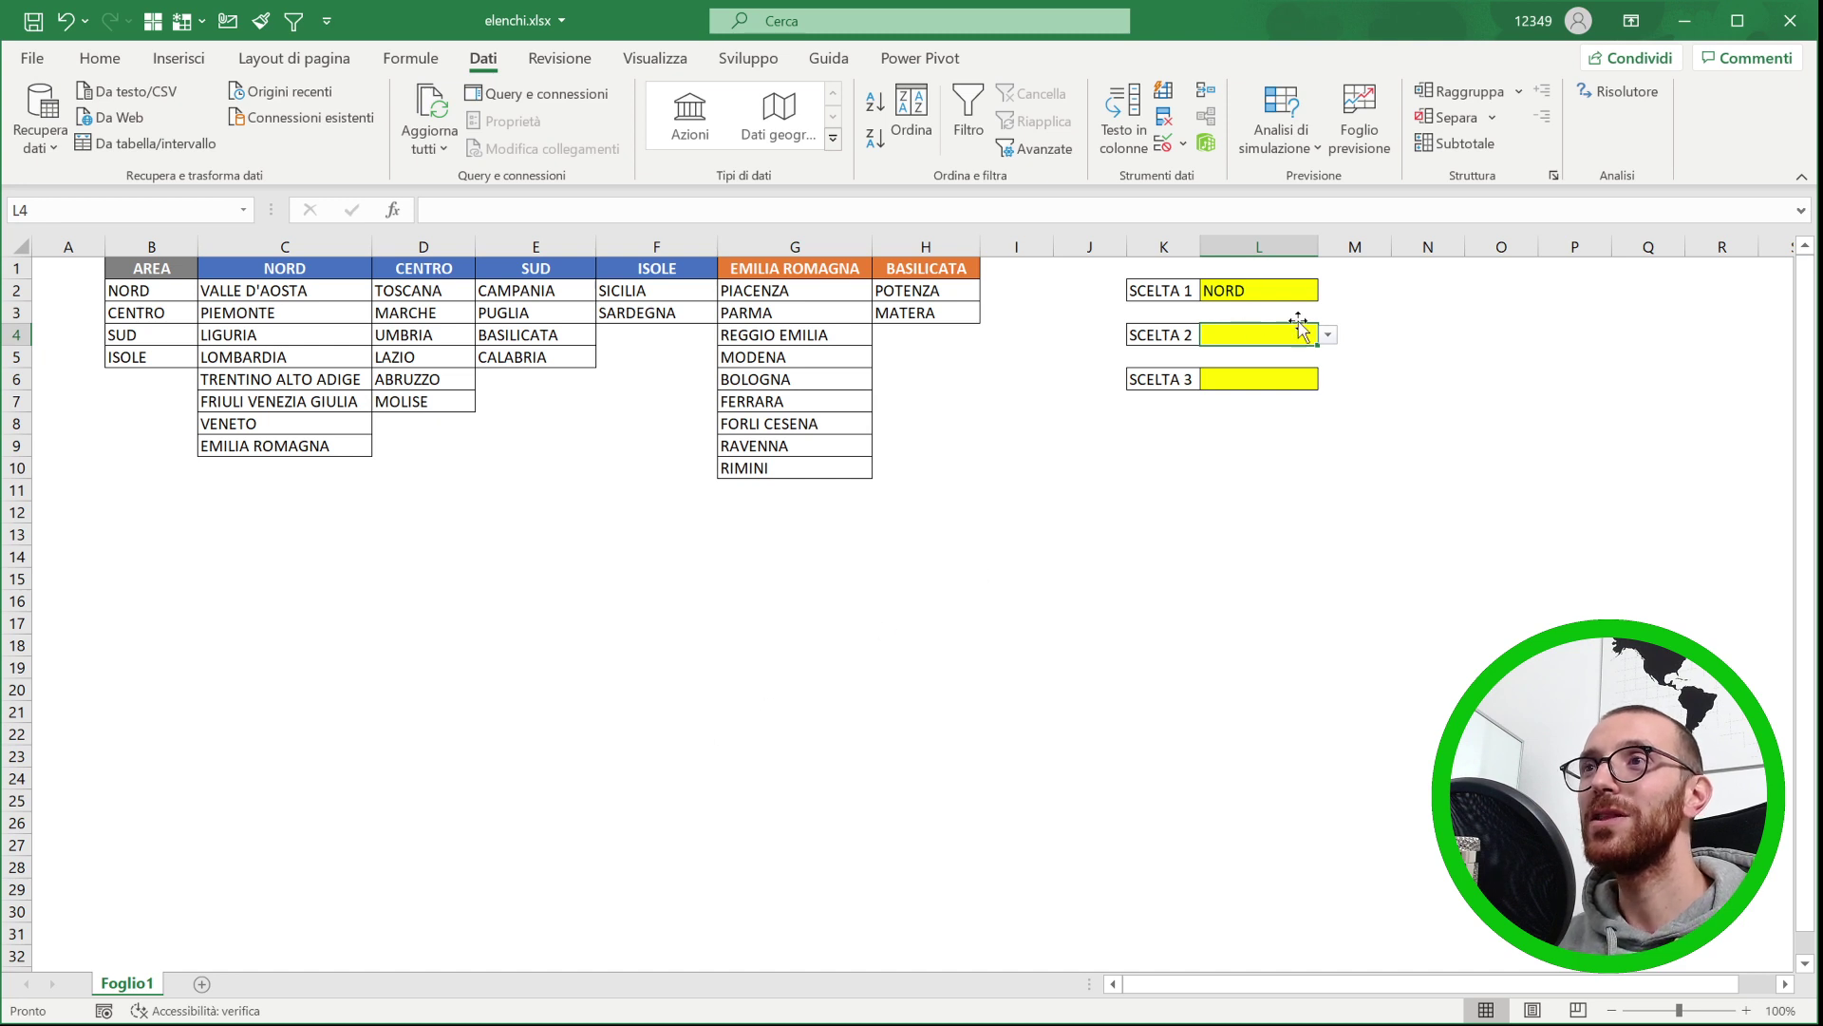
{"action": "left_click", "coordinate": [1327, 336]}
{"action": "left_click_drag", "start_coordinate": [1325, 422], "coordinate": [1322, 374]}
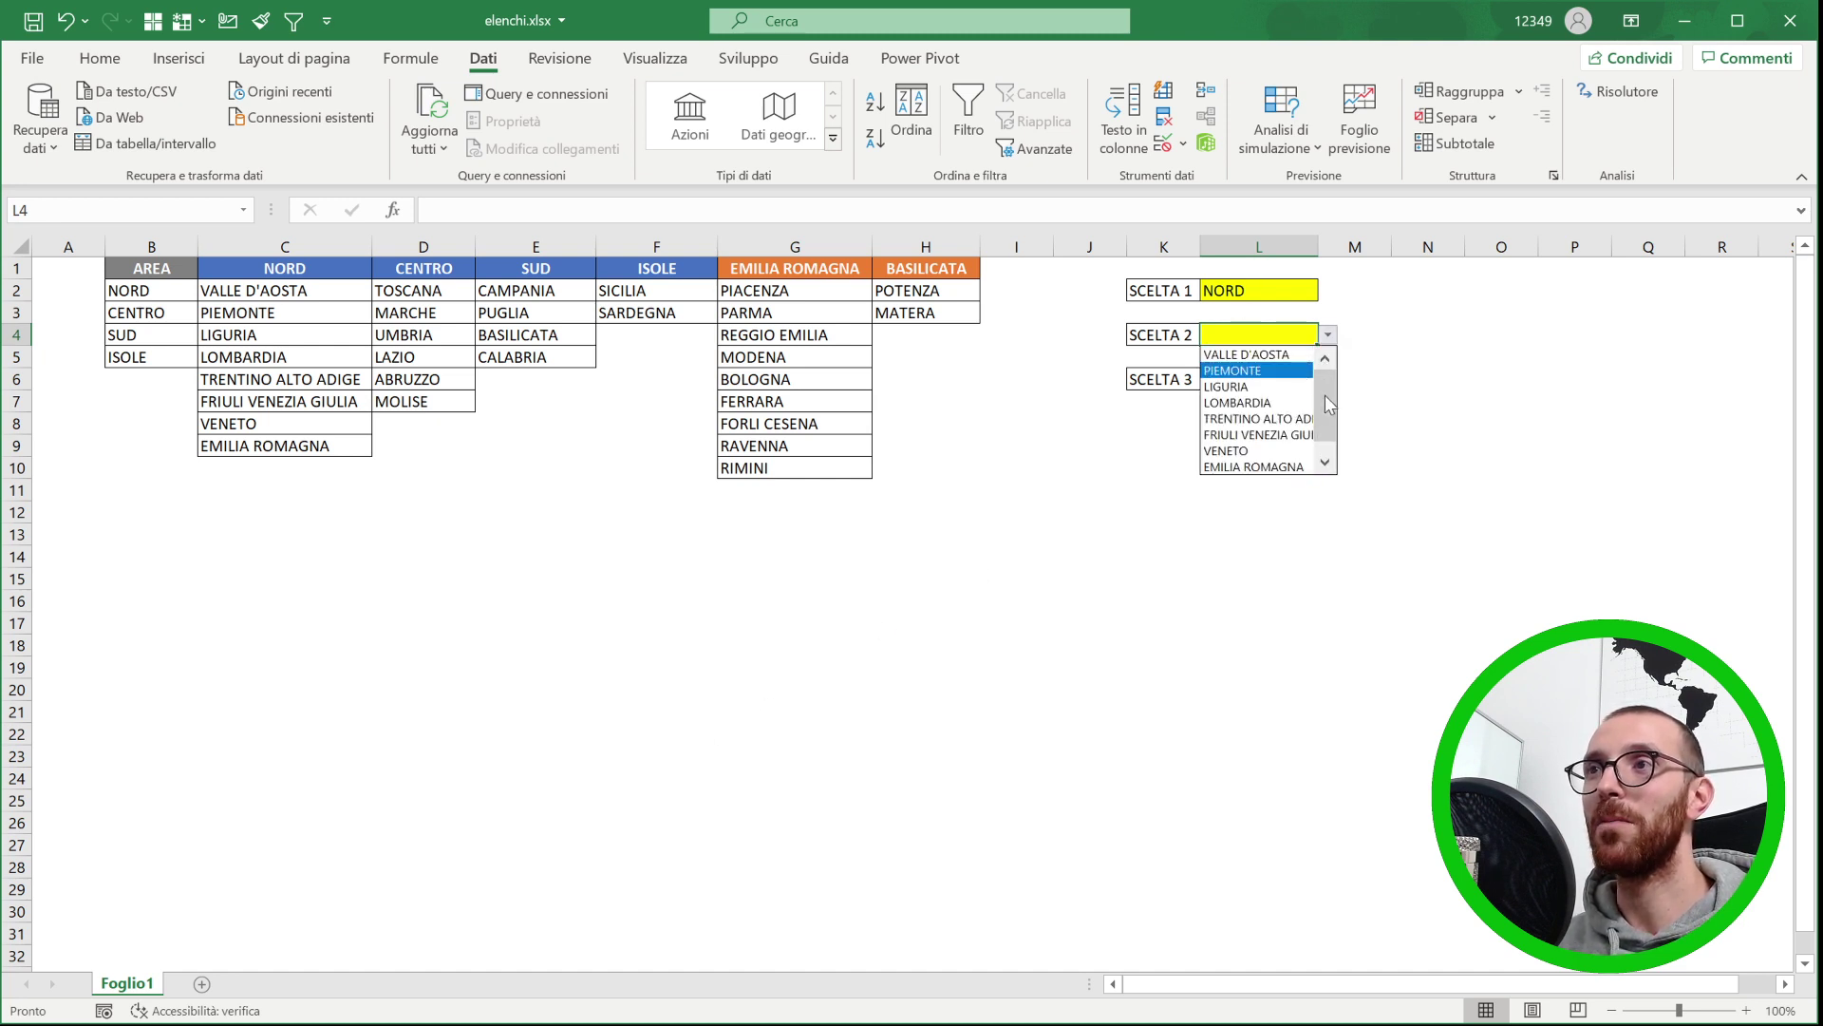
{"action": "scroll", "coordinate": [1334, 385], "scroll_direction": "down", "scroll_amount": 1}
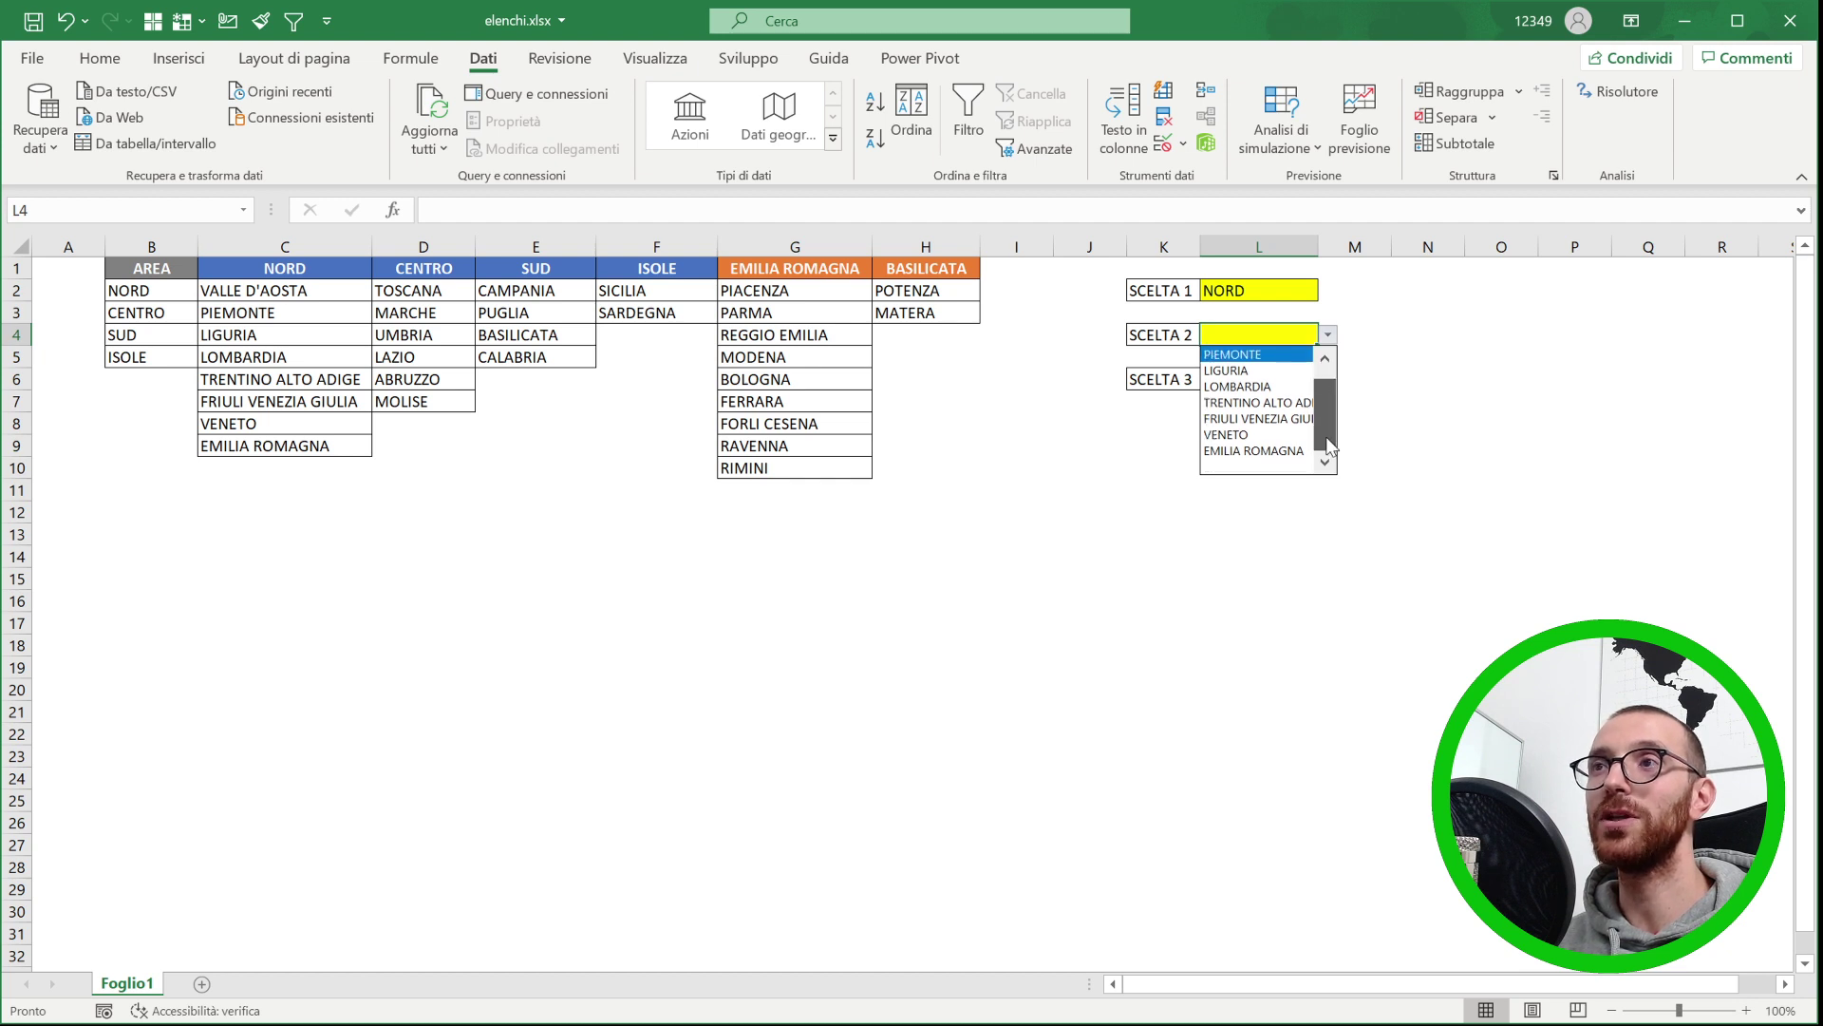
{"action": "scroll", "coordinate": [1331, 382], "scroll_direction": "up", "scroll_amount": 1}
- Switch L2 to CENTRO and check the central regions offered in L4
{"action": "left_click", "coordinate": [1243, 294]}
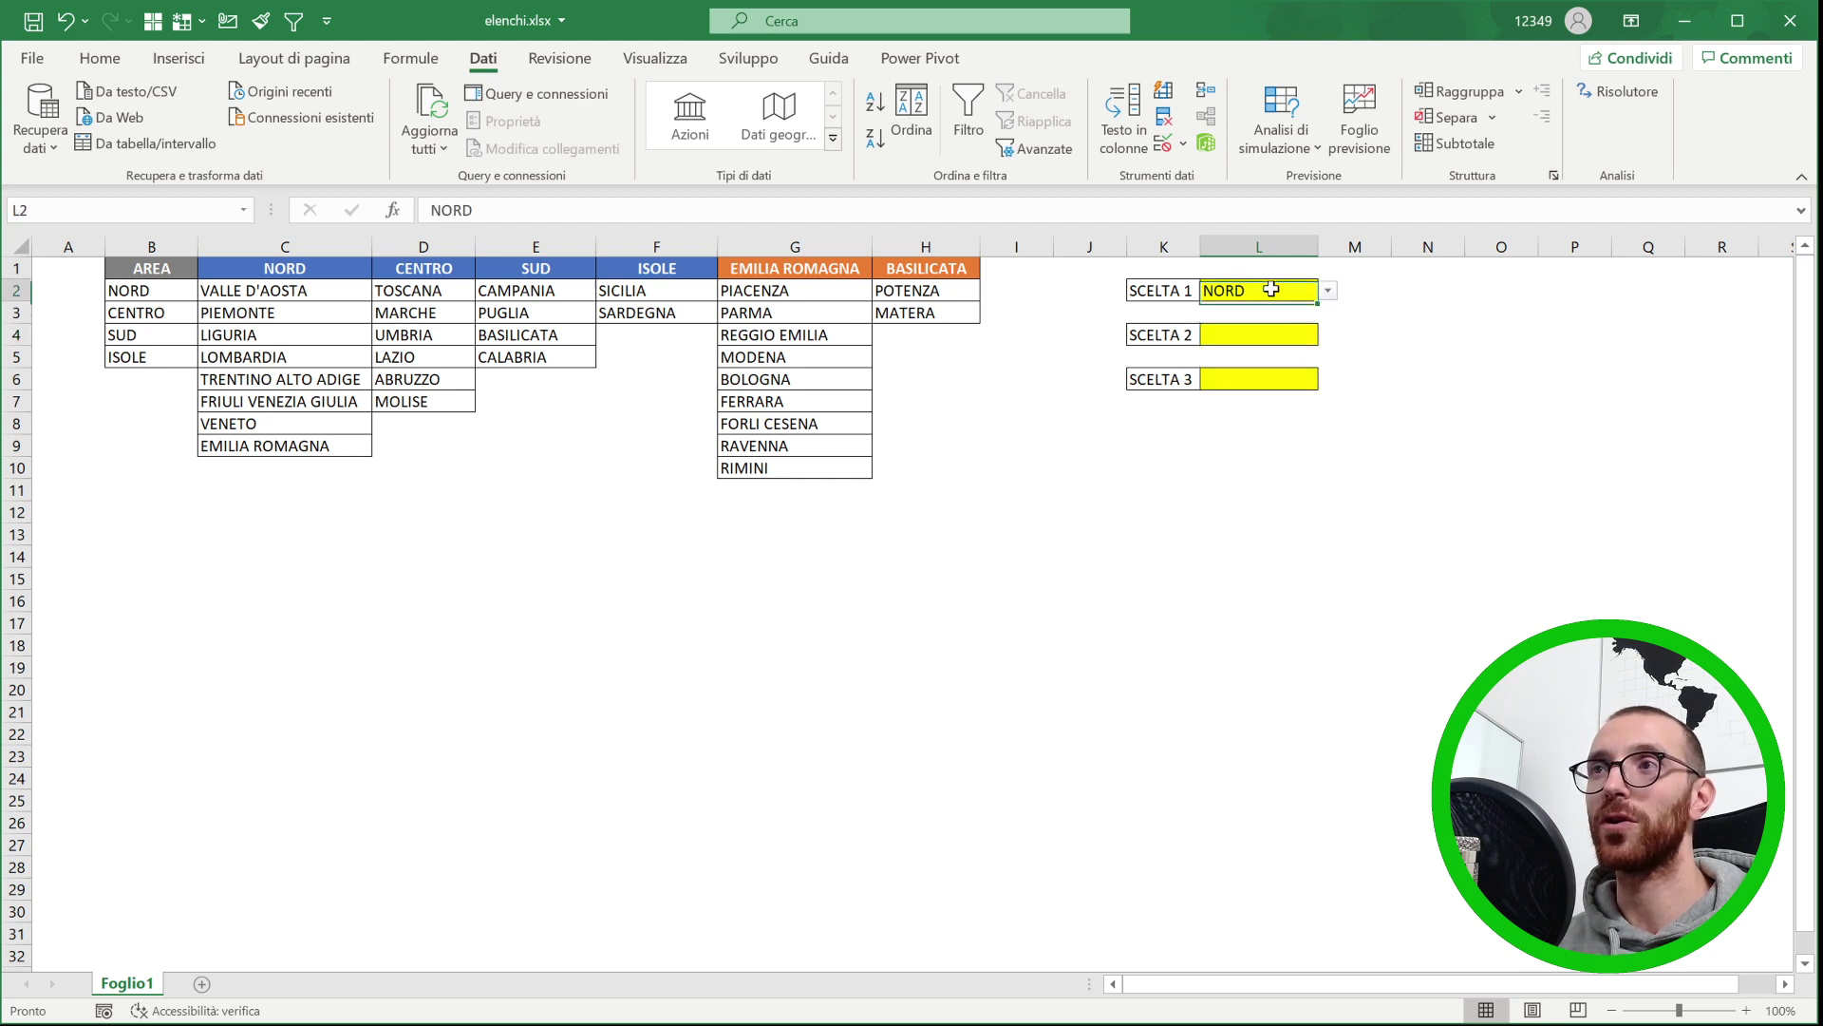
{"action": "left_click", "coordinate": [1327, 290]}
{"action": "left_click", "coordinate": [1254, 324]}
{"action": "left_click", "coordinate": [1288, 335]}
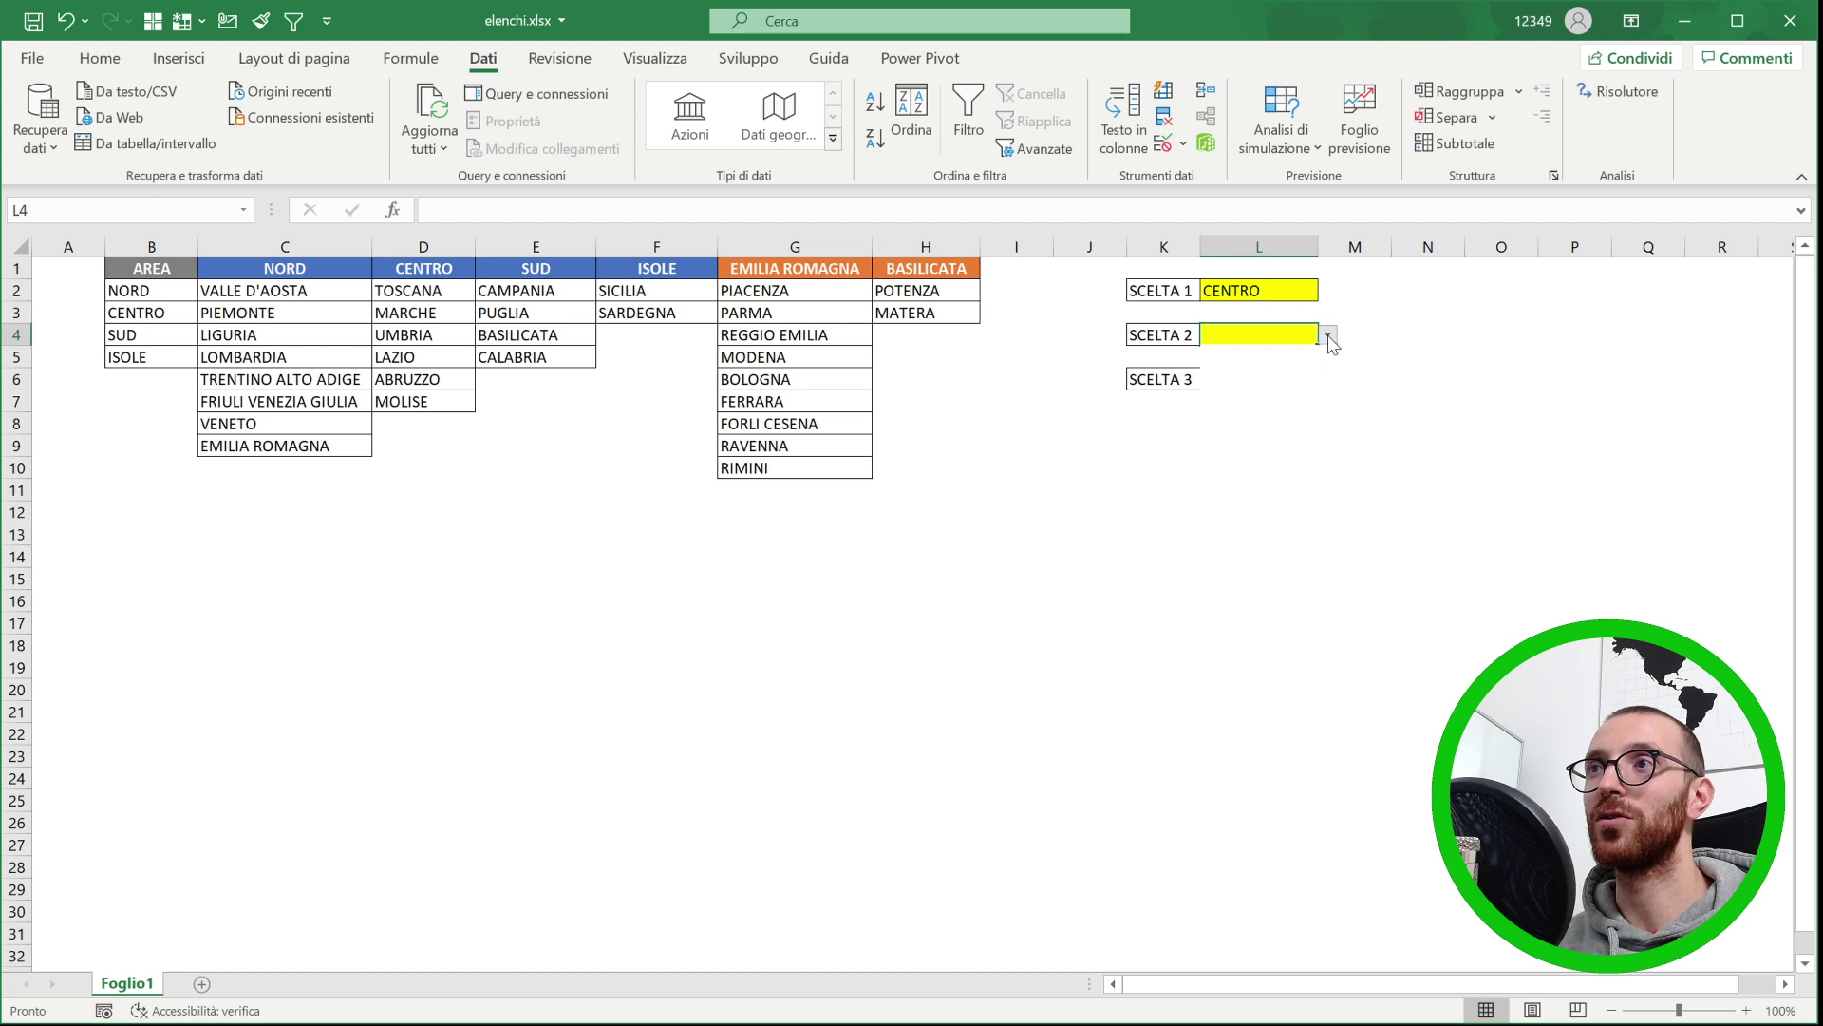
{"action": "left_click", "coordinate": [1328, 335]}
{"action": "scroll", "coordinate": [1299, 373], "scroll_direction": "down", "scroll_amount": 1}
- Switch L2 to SUD and check the southern regions offered in L4
{"action": "left_click", "coordinate": [1278, 293]}
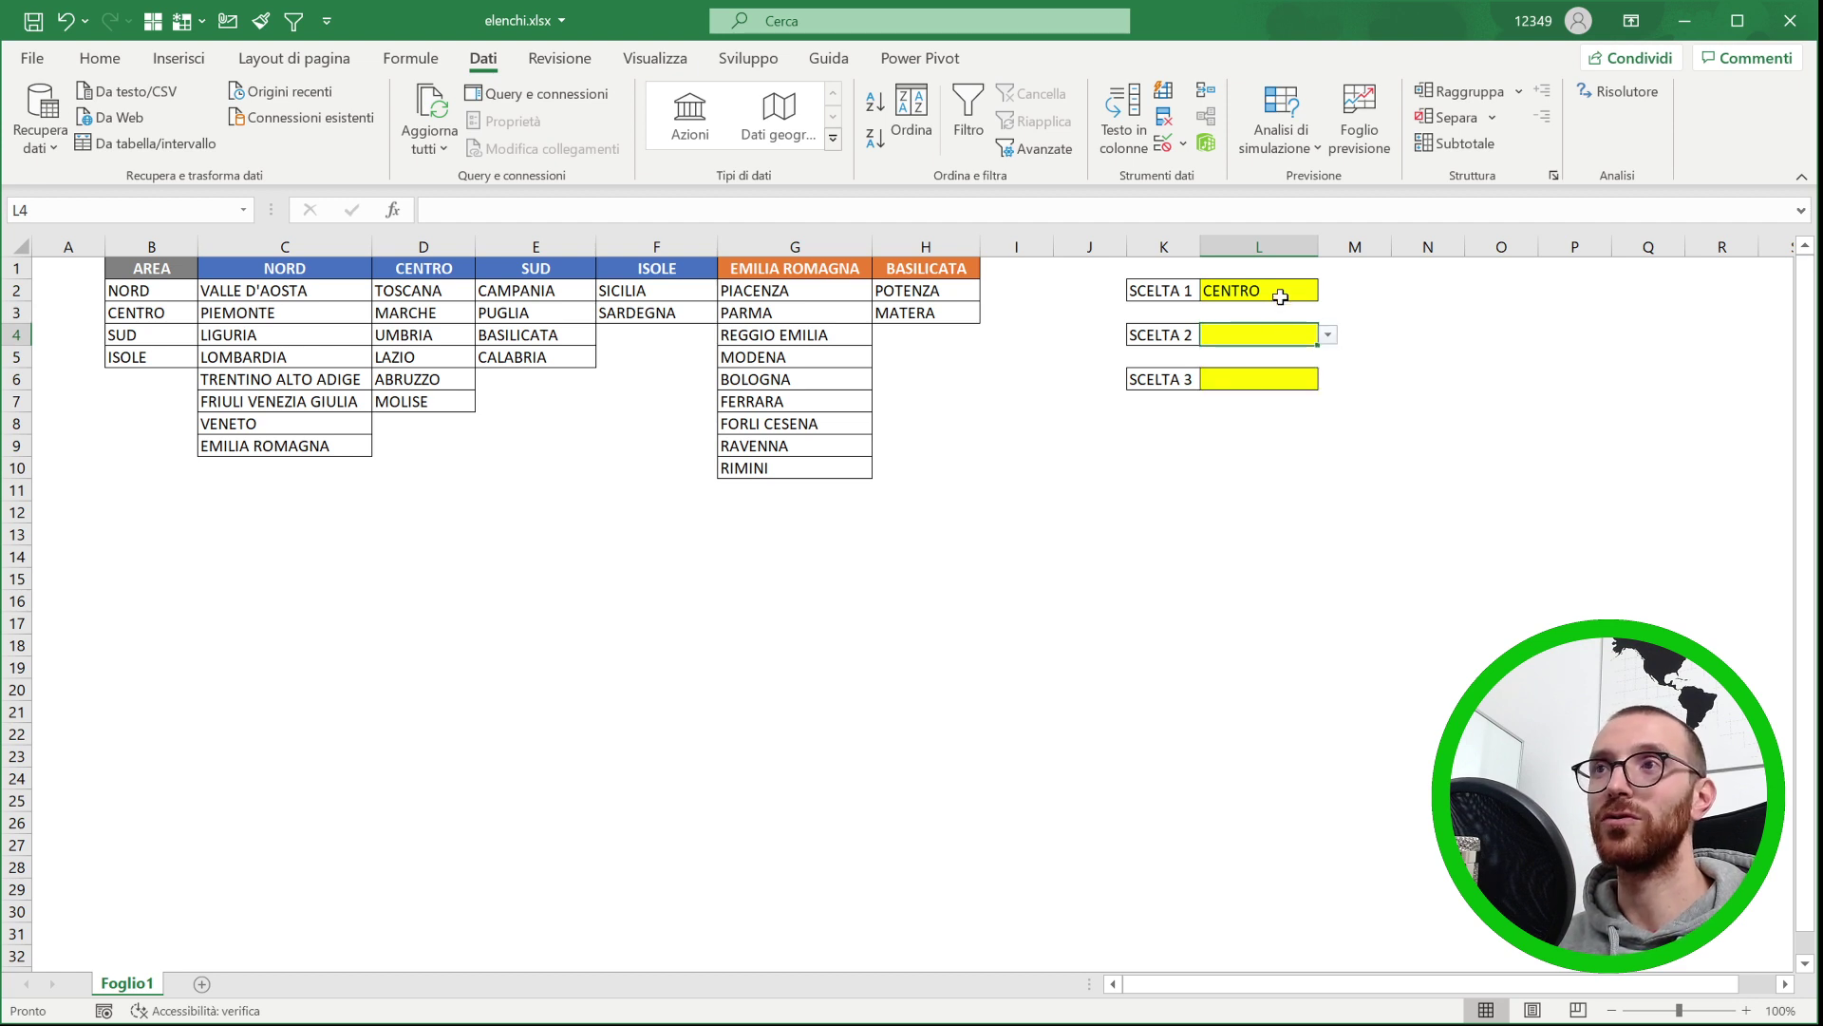
{"action": "left_click", "coordinate": [1277, 293]}
{"action": "left_click", "coordinate": [1328, 290]}
{"action": "left_click", "coordinate": [1263, 326]}
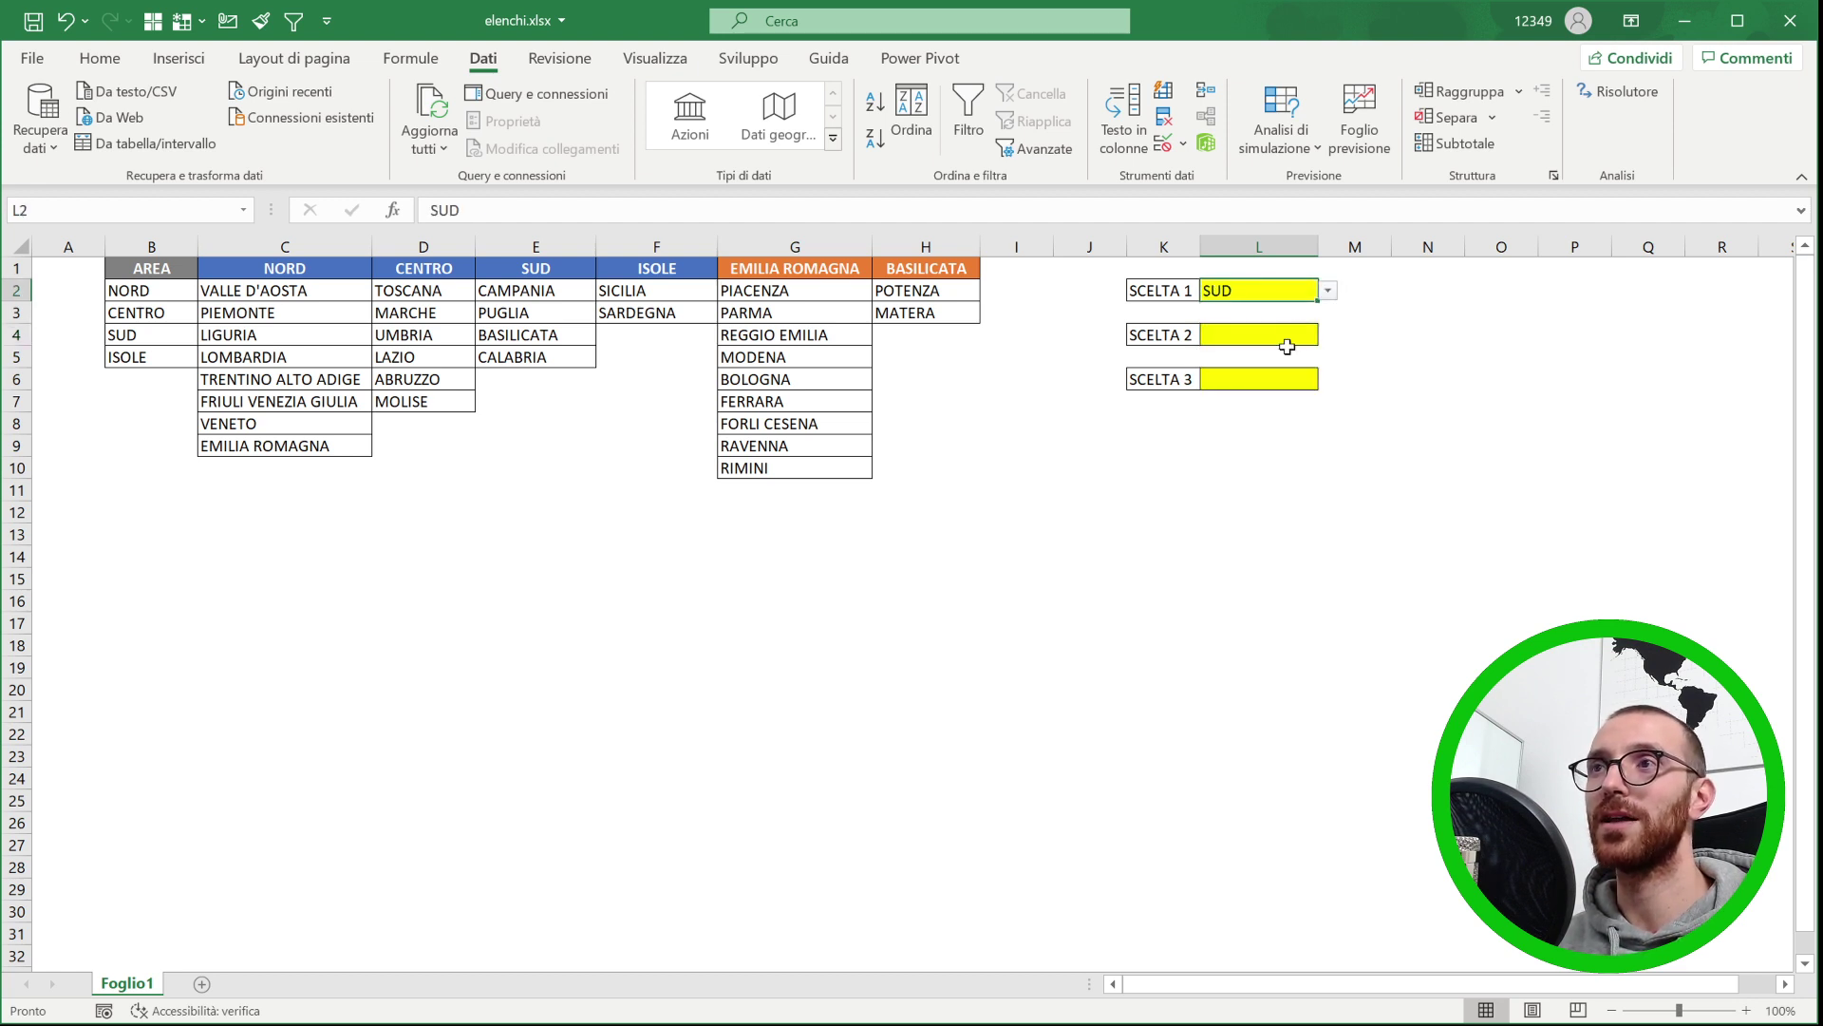
{"action": "left_click", "coordinate": [1301, 333]}
{"action": "left_click", "coordinate": [1328, 334]}
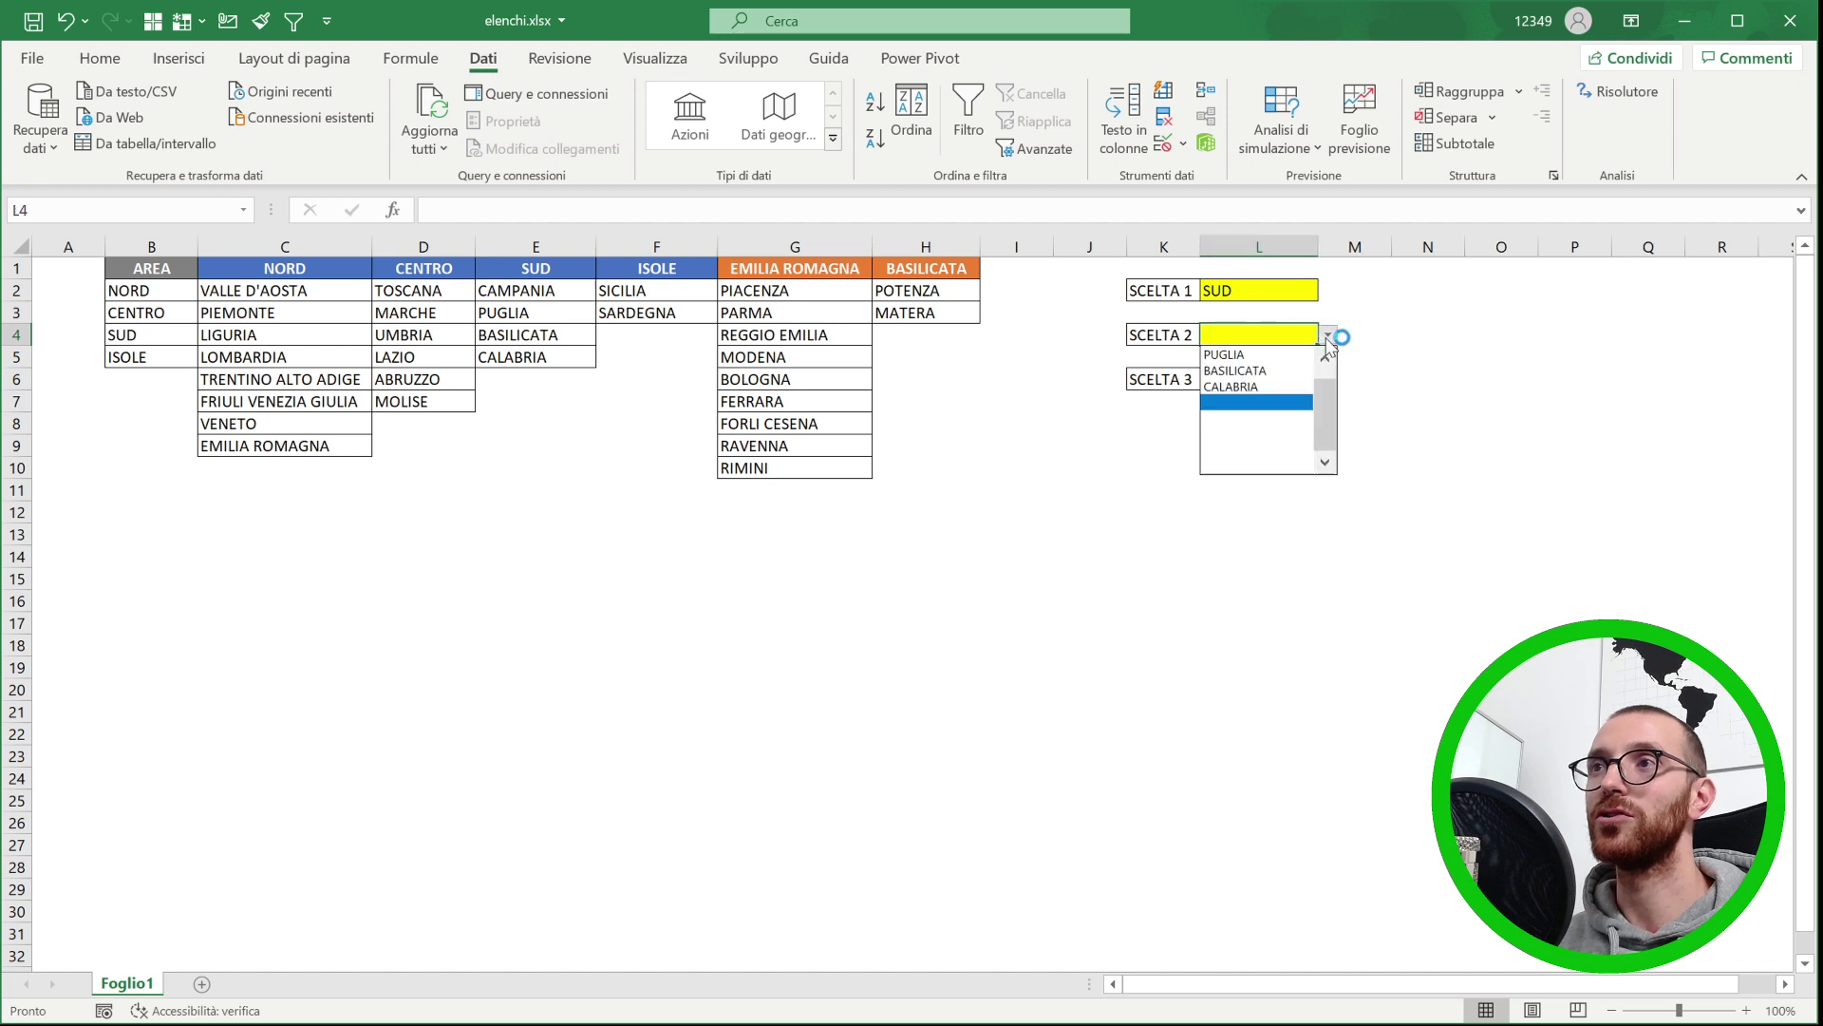
{"action": "left_click", "coordinate": [1306, 302]}
- Switch L2 to ISOLE, check L4's island regions, then select L6
{"action": "left_click", "coordinate": [1310, 297]}
{"action": "left_click", "coordinate": [1328, 289]}
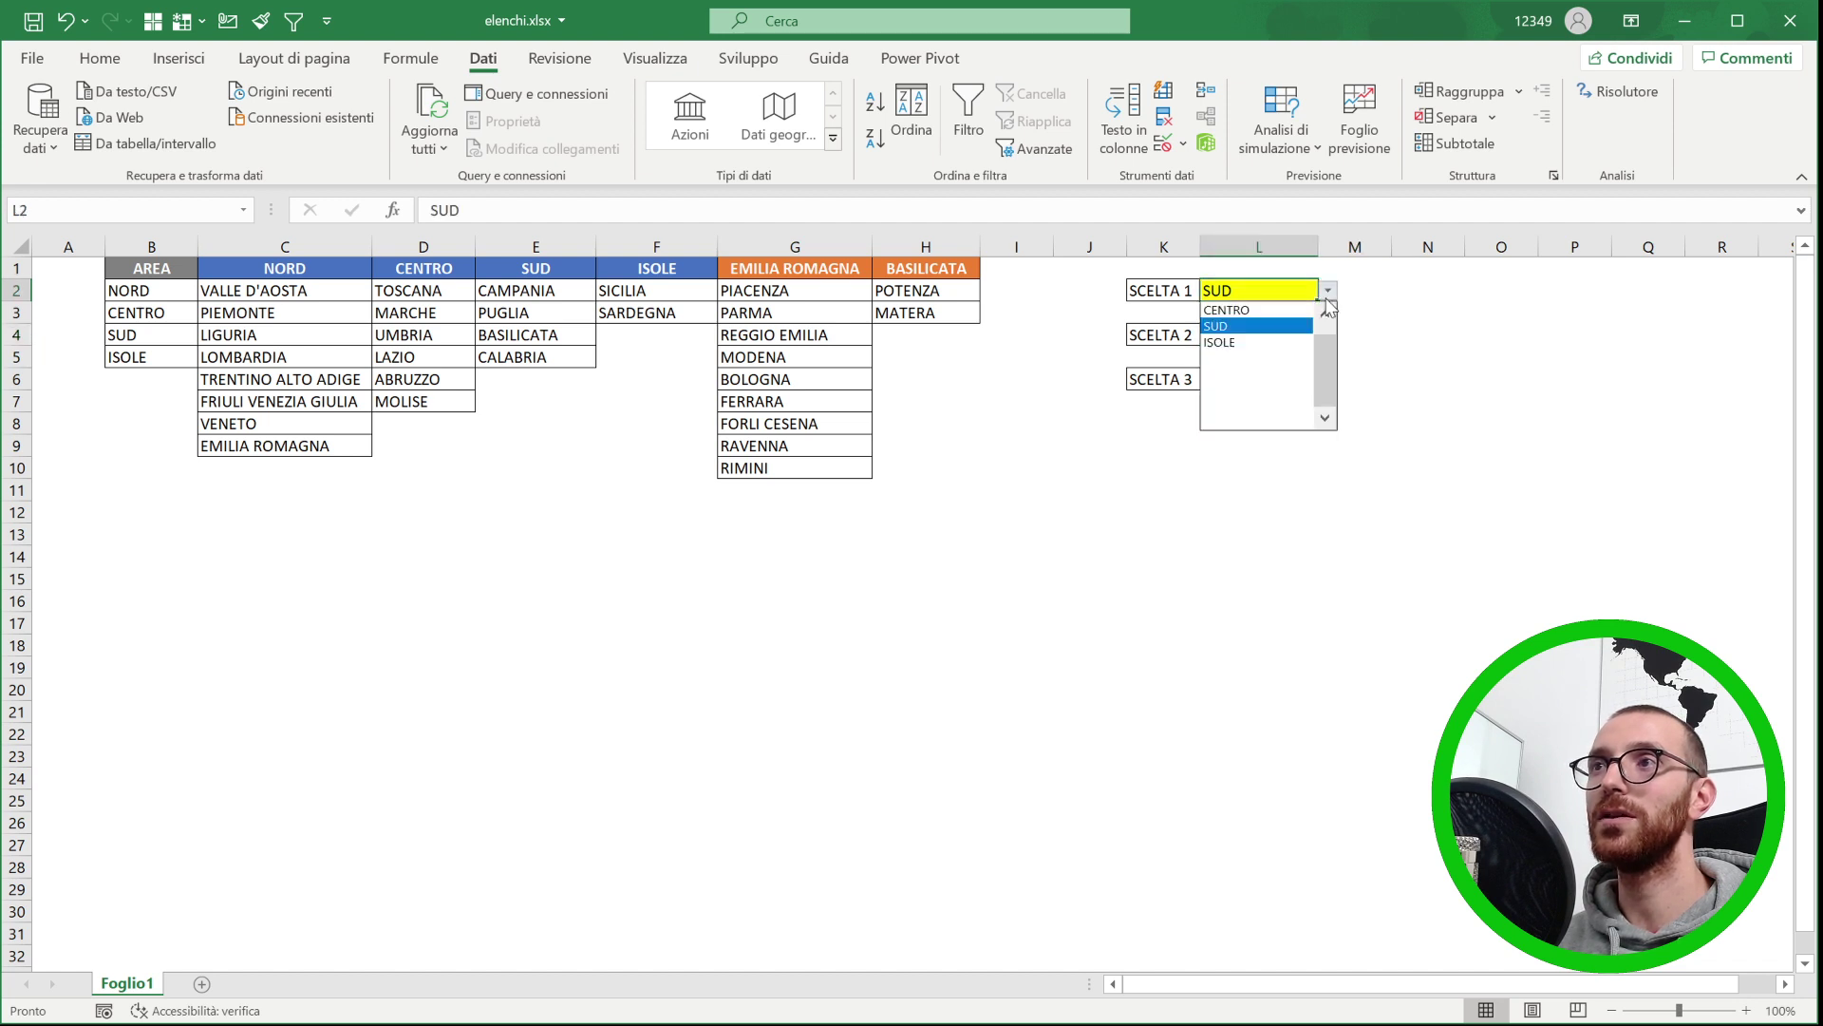
{"action": "left_click", "coordinate": [1263, 332]}
{"action": "left_click", "coordinate": [1295, 334]}
{"action": "left_click", "coordinate": [1329, 331]}
{"action": "left_click", "coordinate": [1306, 335]}
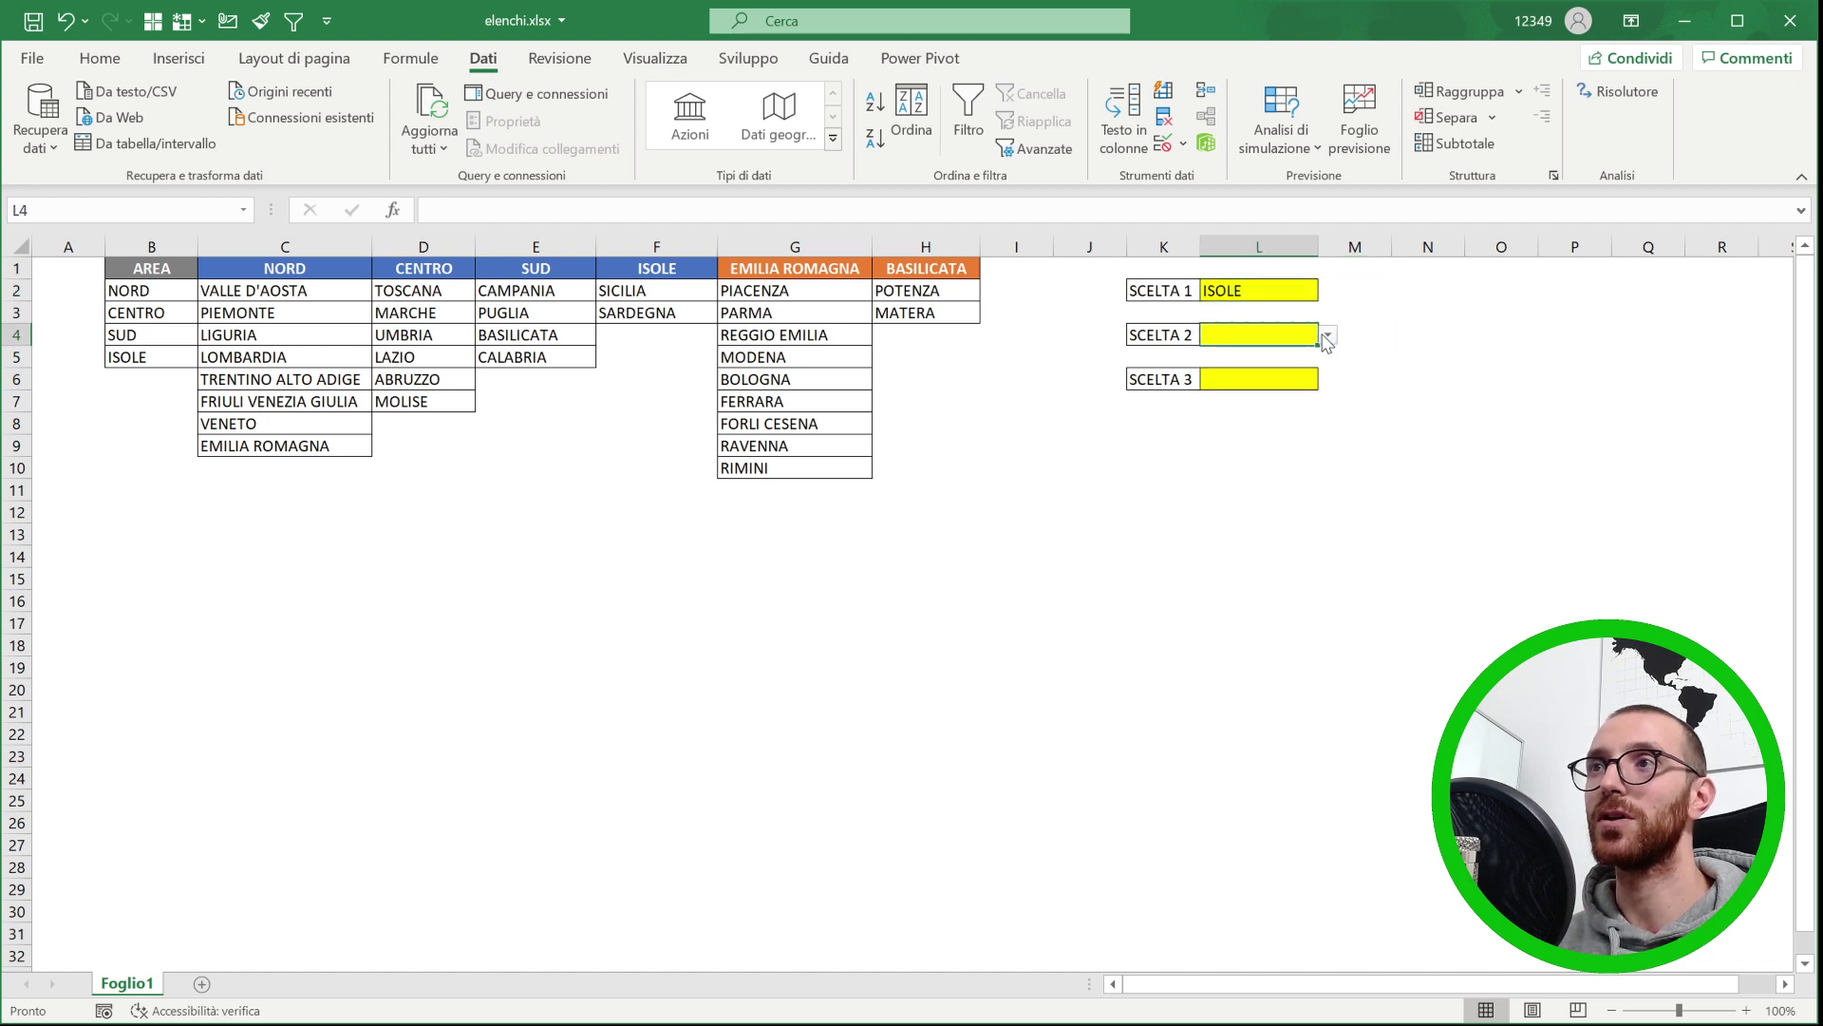
{"action": "left_click", "coordinate": [1327, 335]}
{"action": "left_click", "coordinate": [1328, 334]}
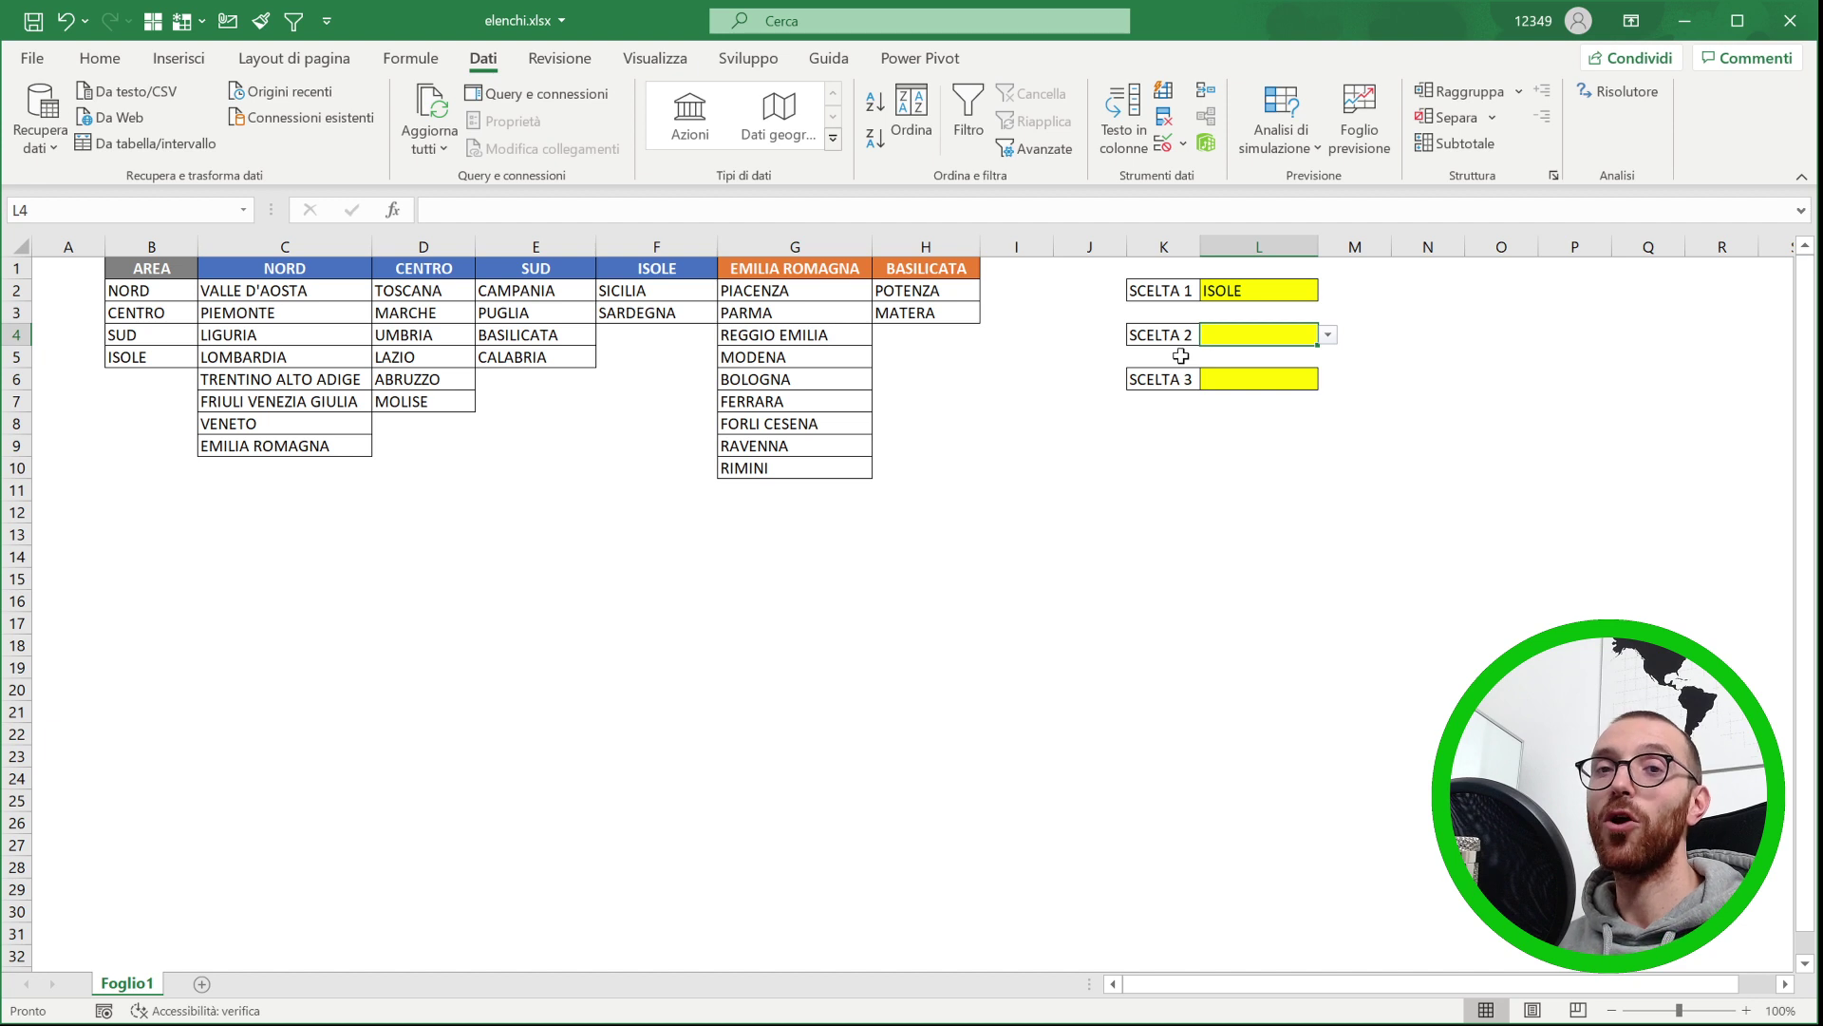
{"action": "left_click", "coordinate": [1263, 377]}
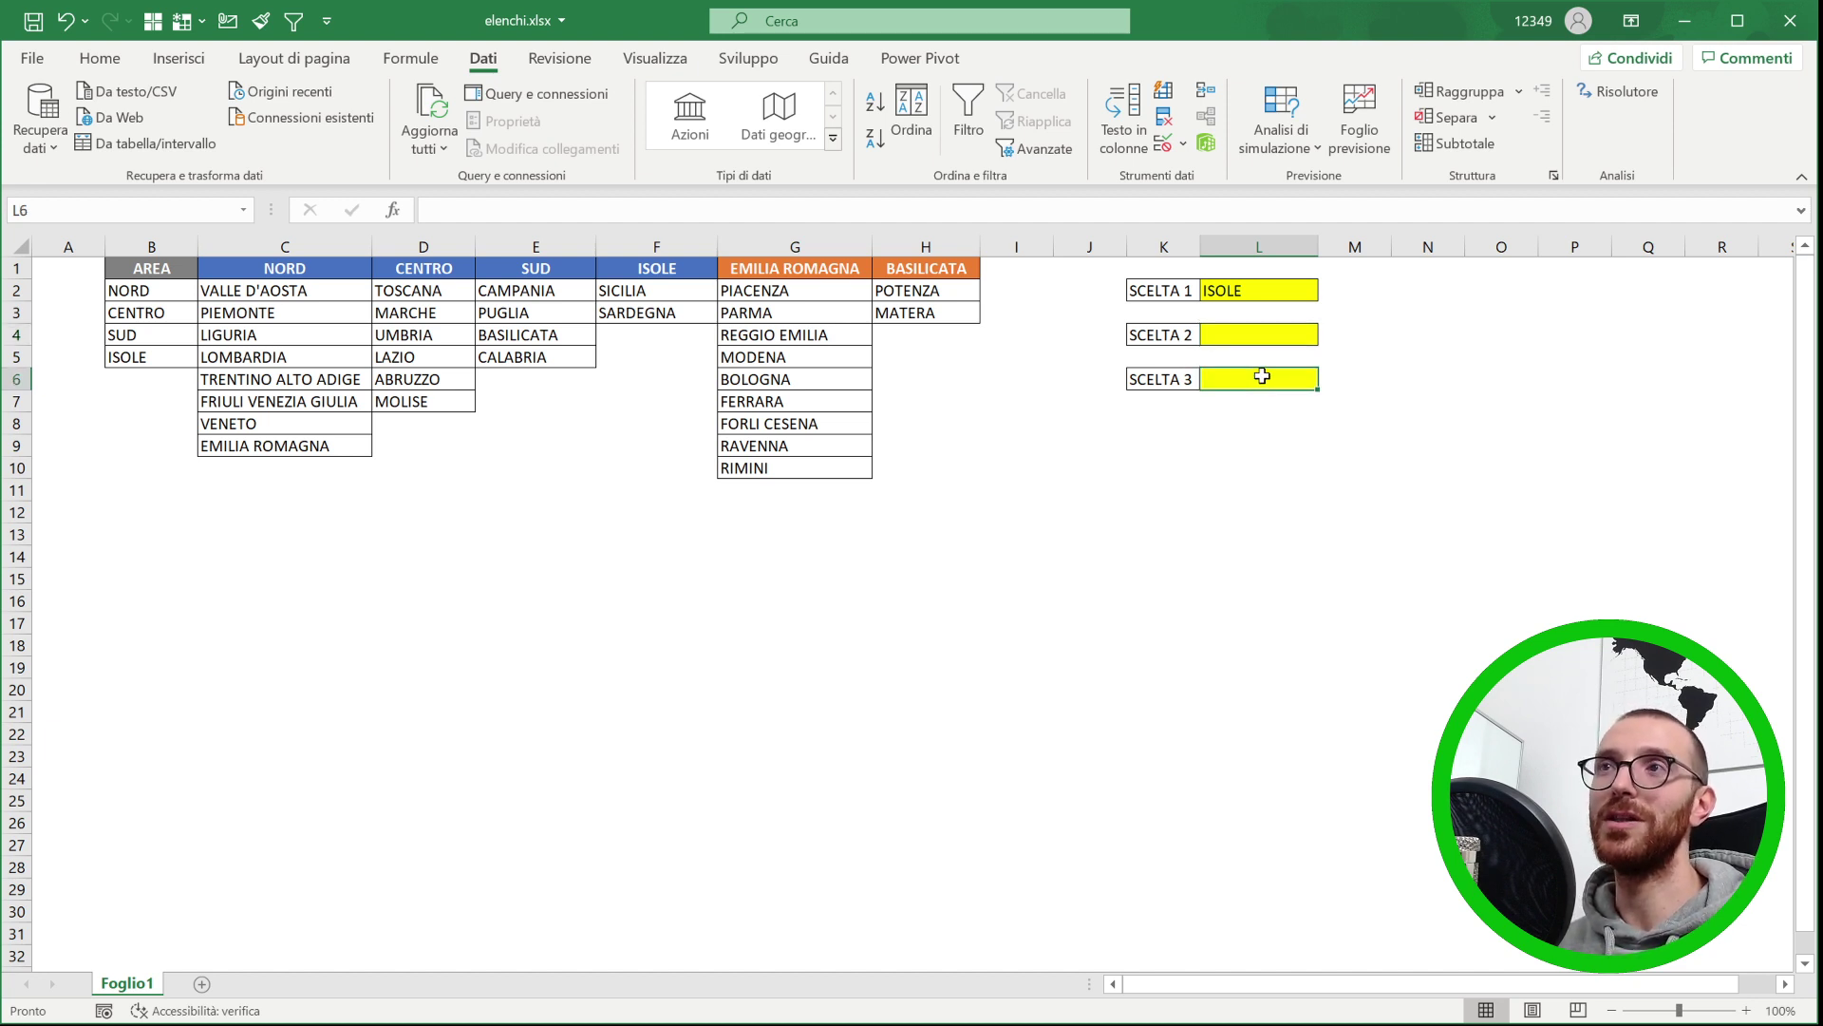
- Give L6 a list validation sourced from =INDIRETTO($L$4), accepting the source-error warning
{"action": "left_click", "coordinate": [1163, 145]}
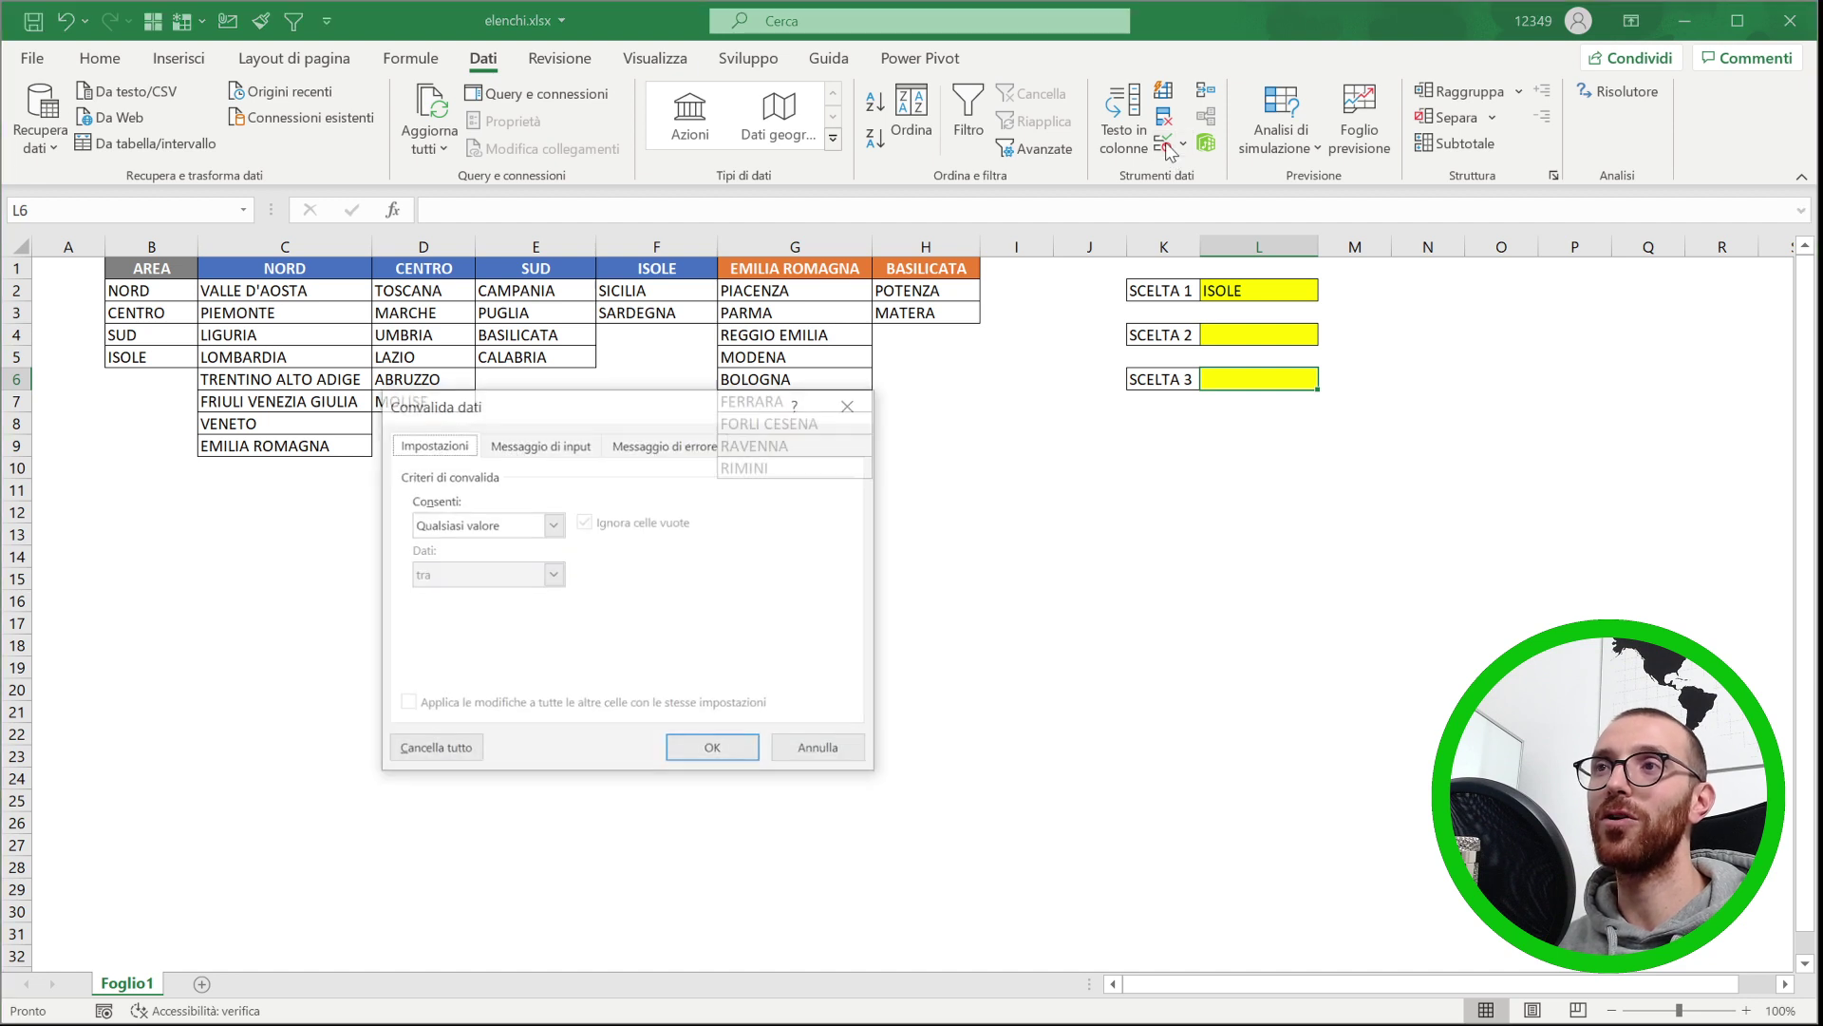
{"action": "left_click", "coordinate": [553, 524]}
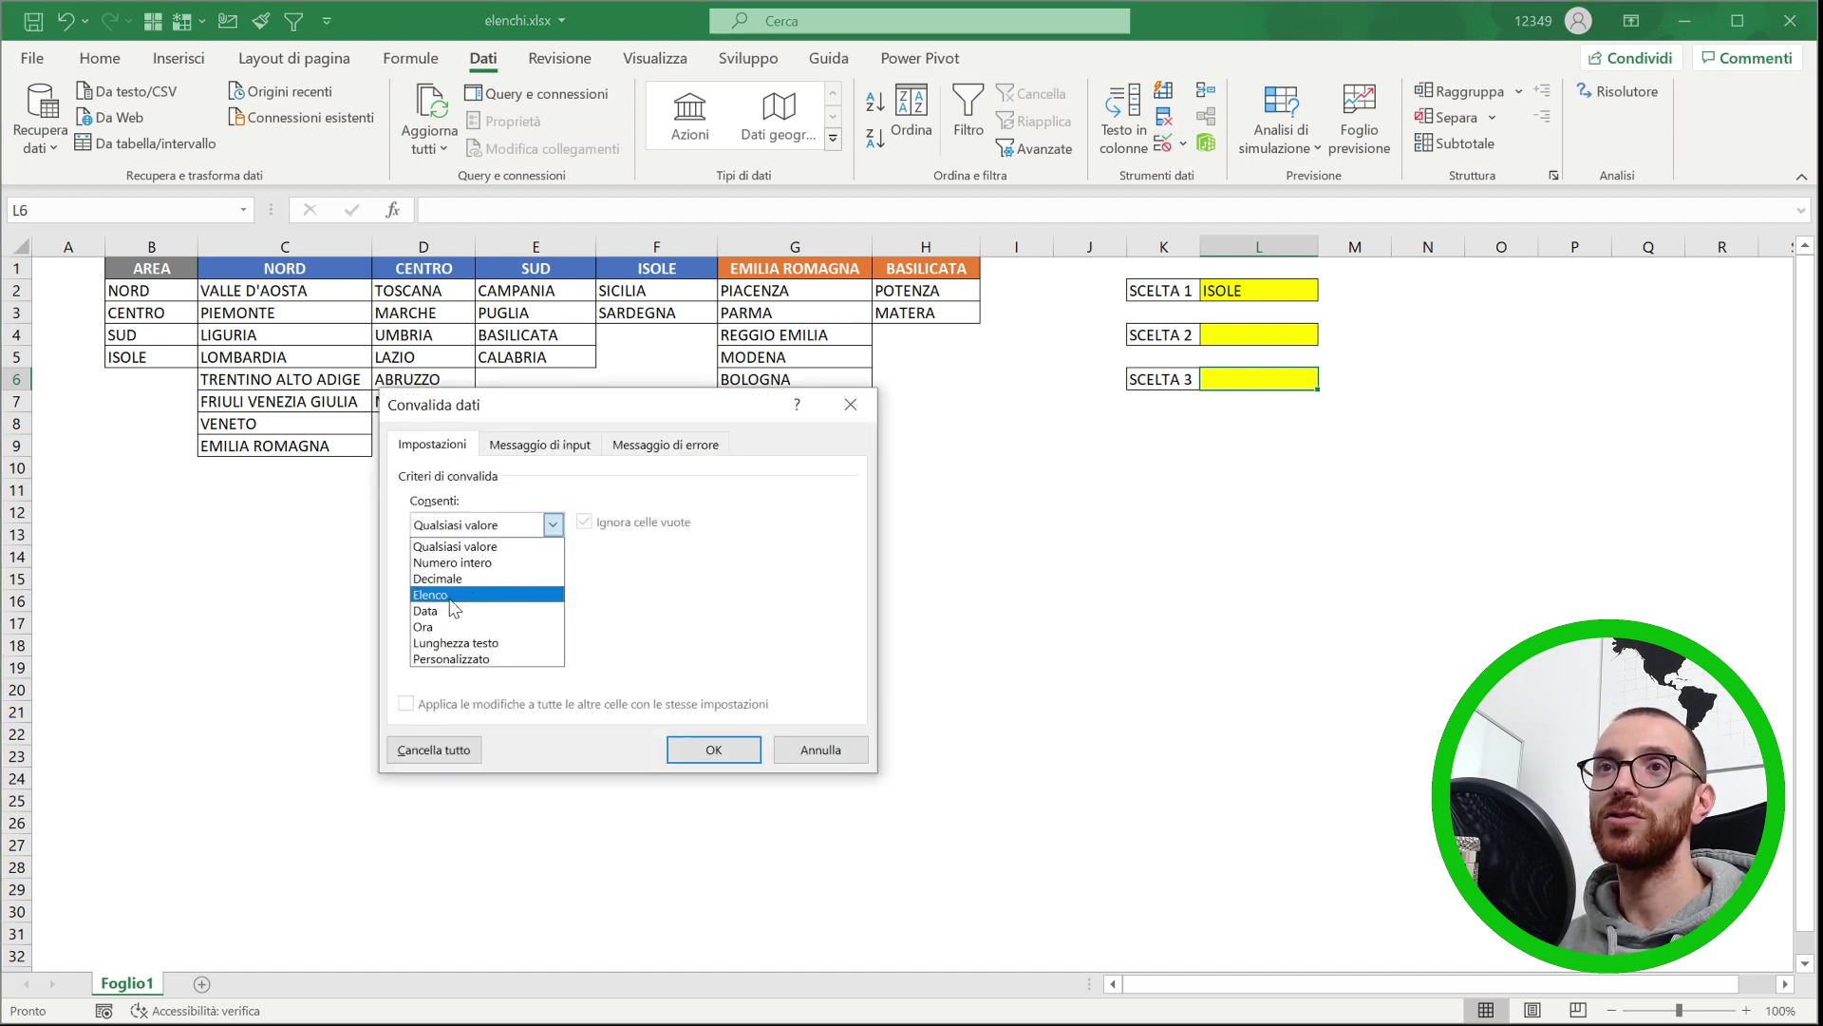
{"action": "left_click", "coordinate": [465, 596]}
{"action": "left_click", "coordinate": [558, 623]}
{"action": "type", "text": "=IN"}
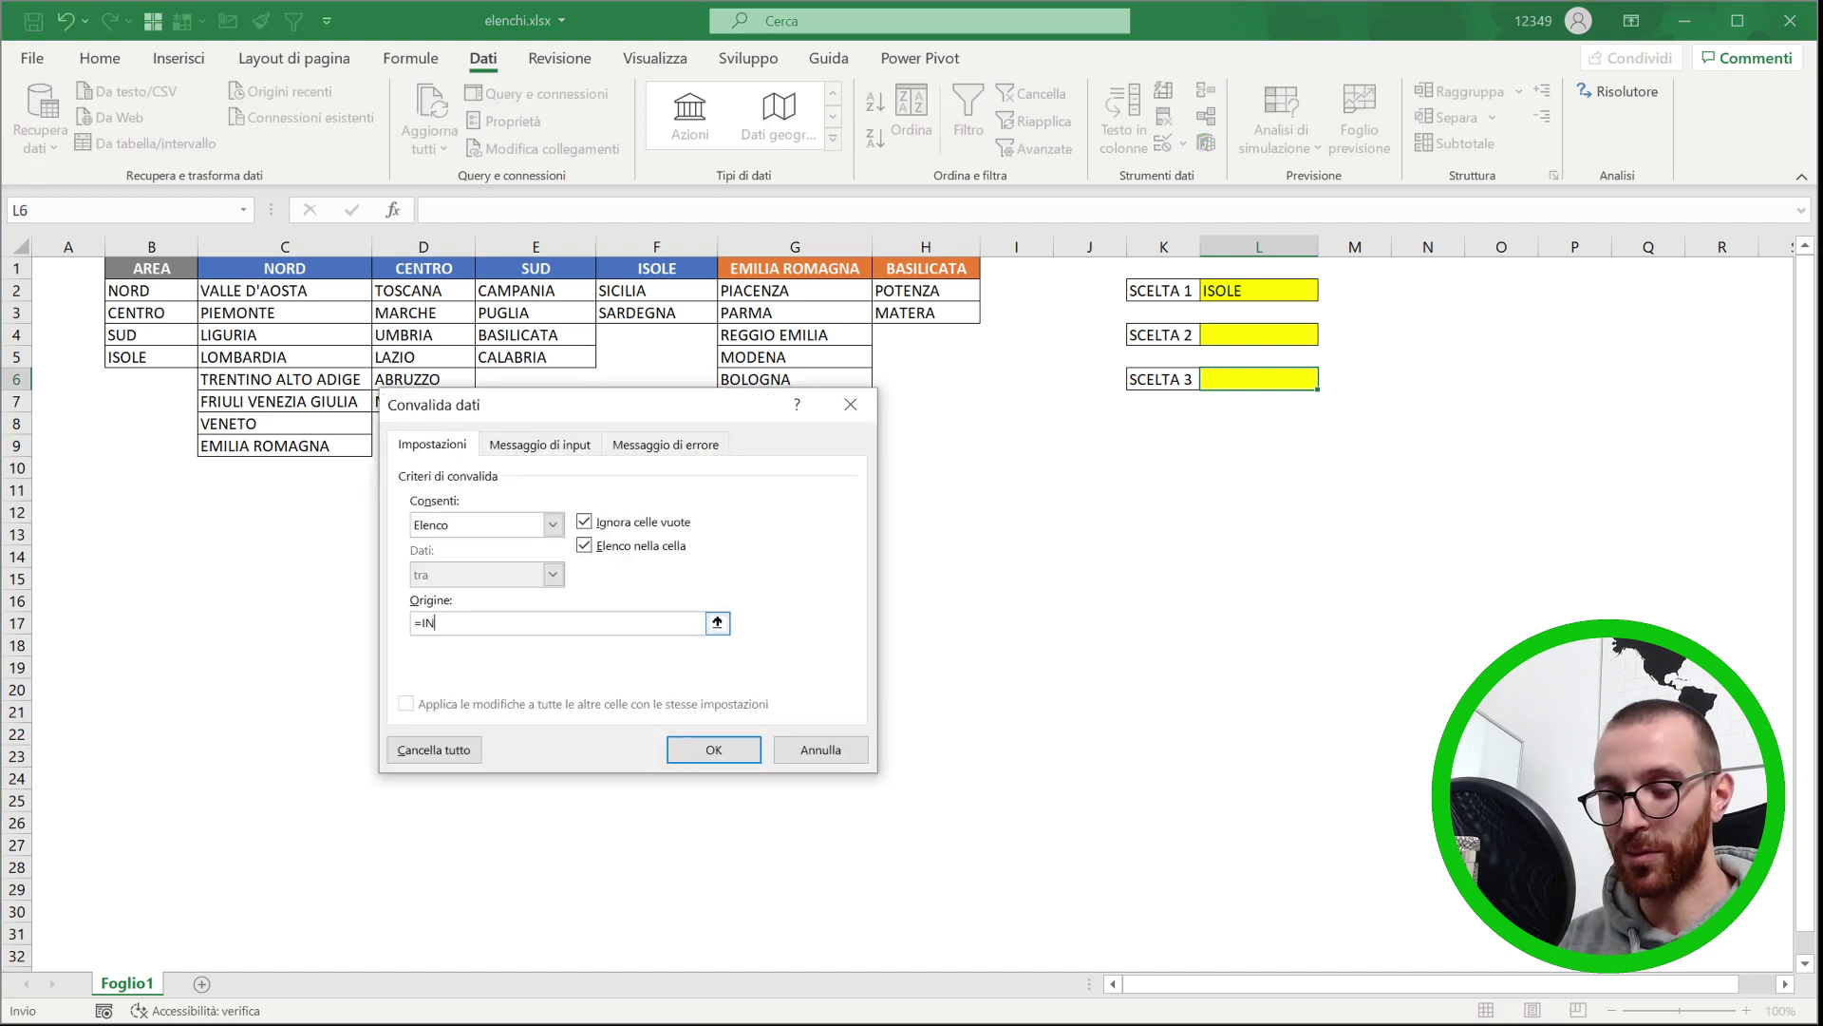
{"action": "type", "text": "DIRETTO("}
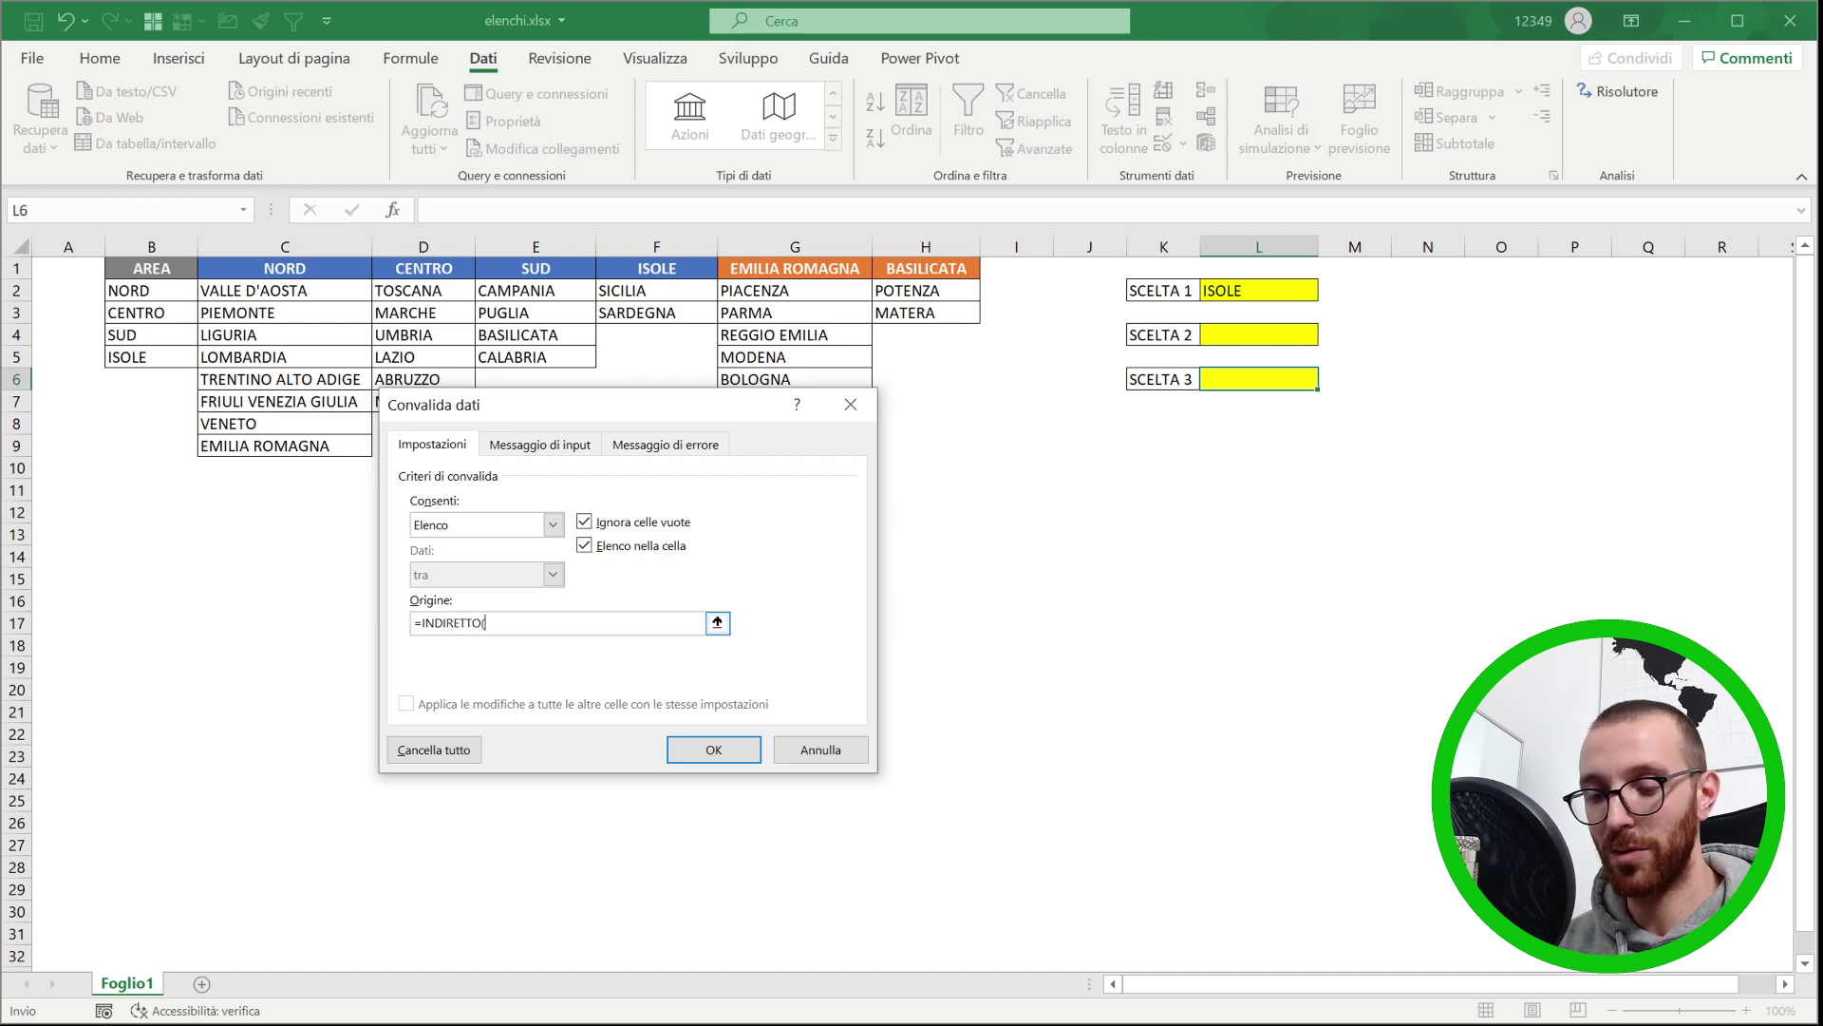
{"action": "left_click", "coordinate": [1237, 336]}
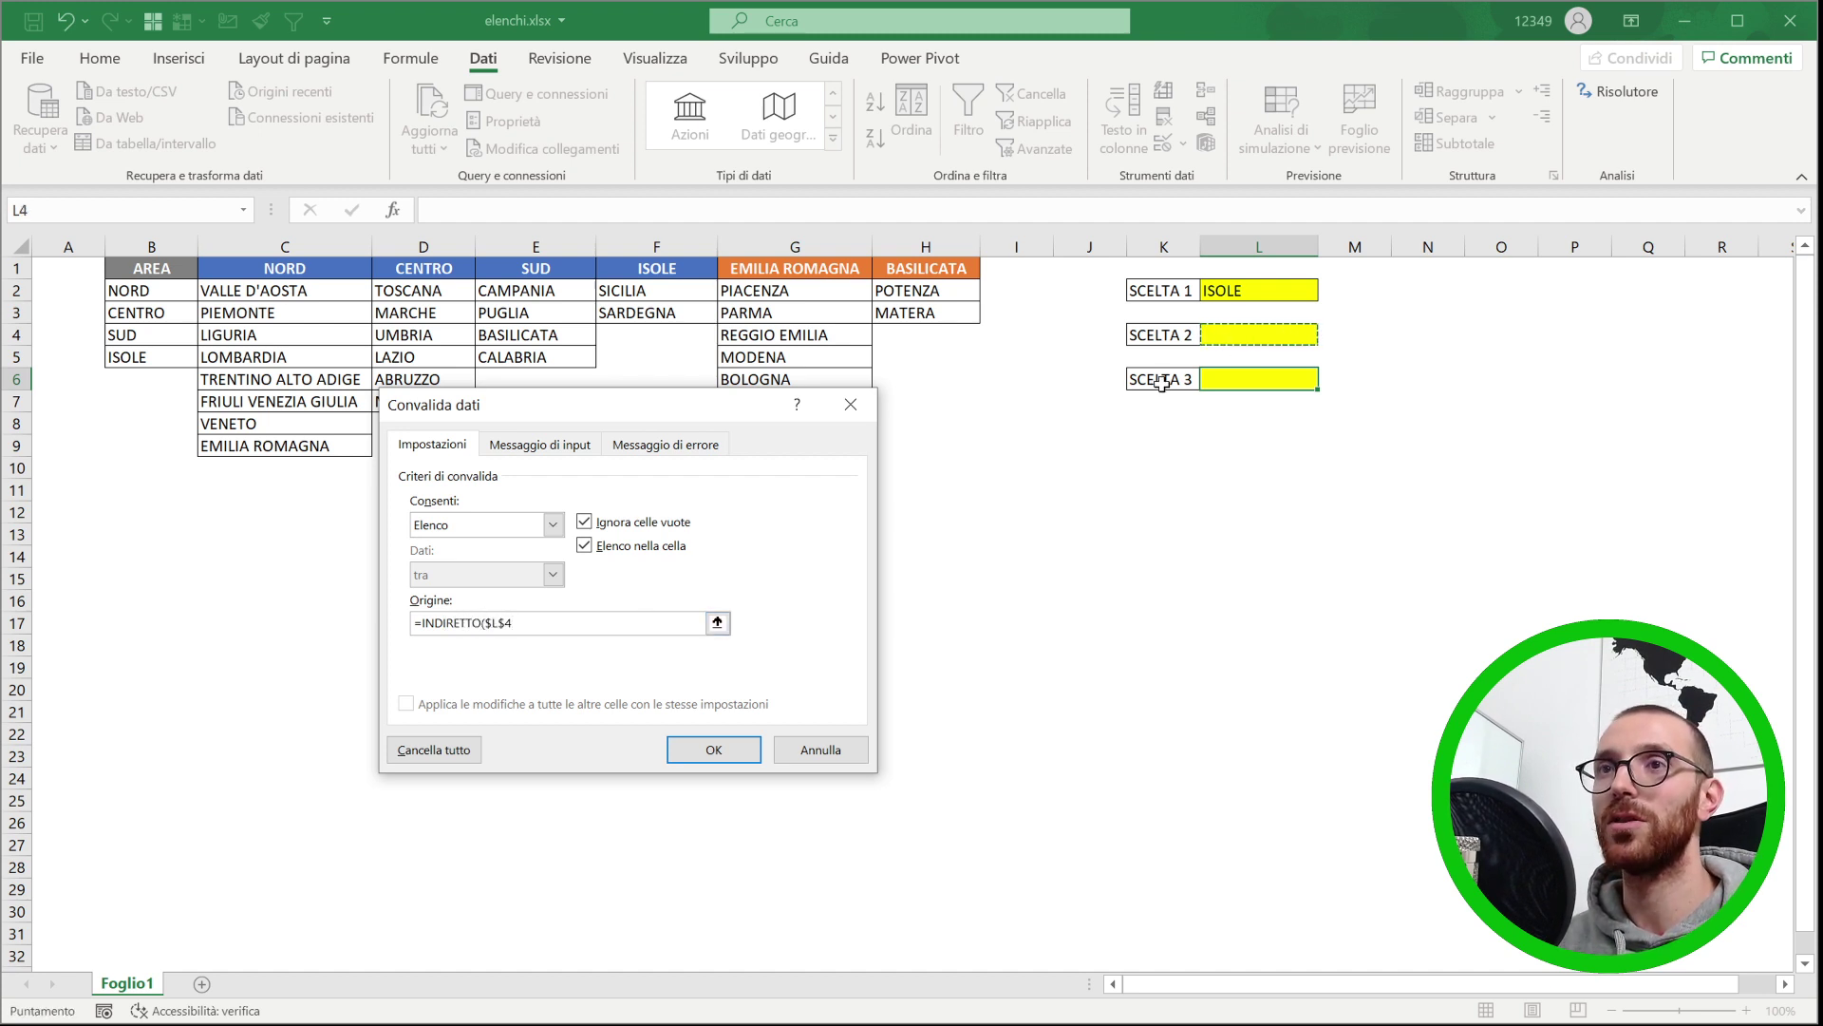
{"action": "type", "text": ")"}
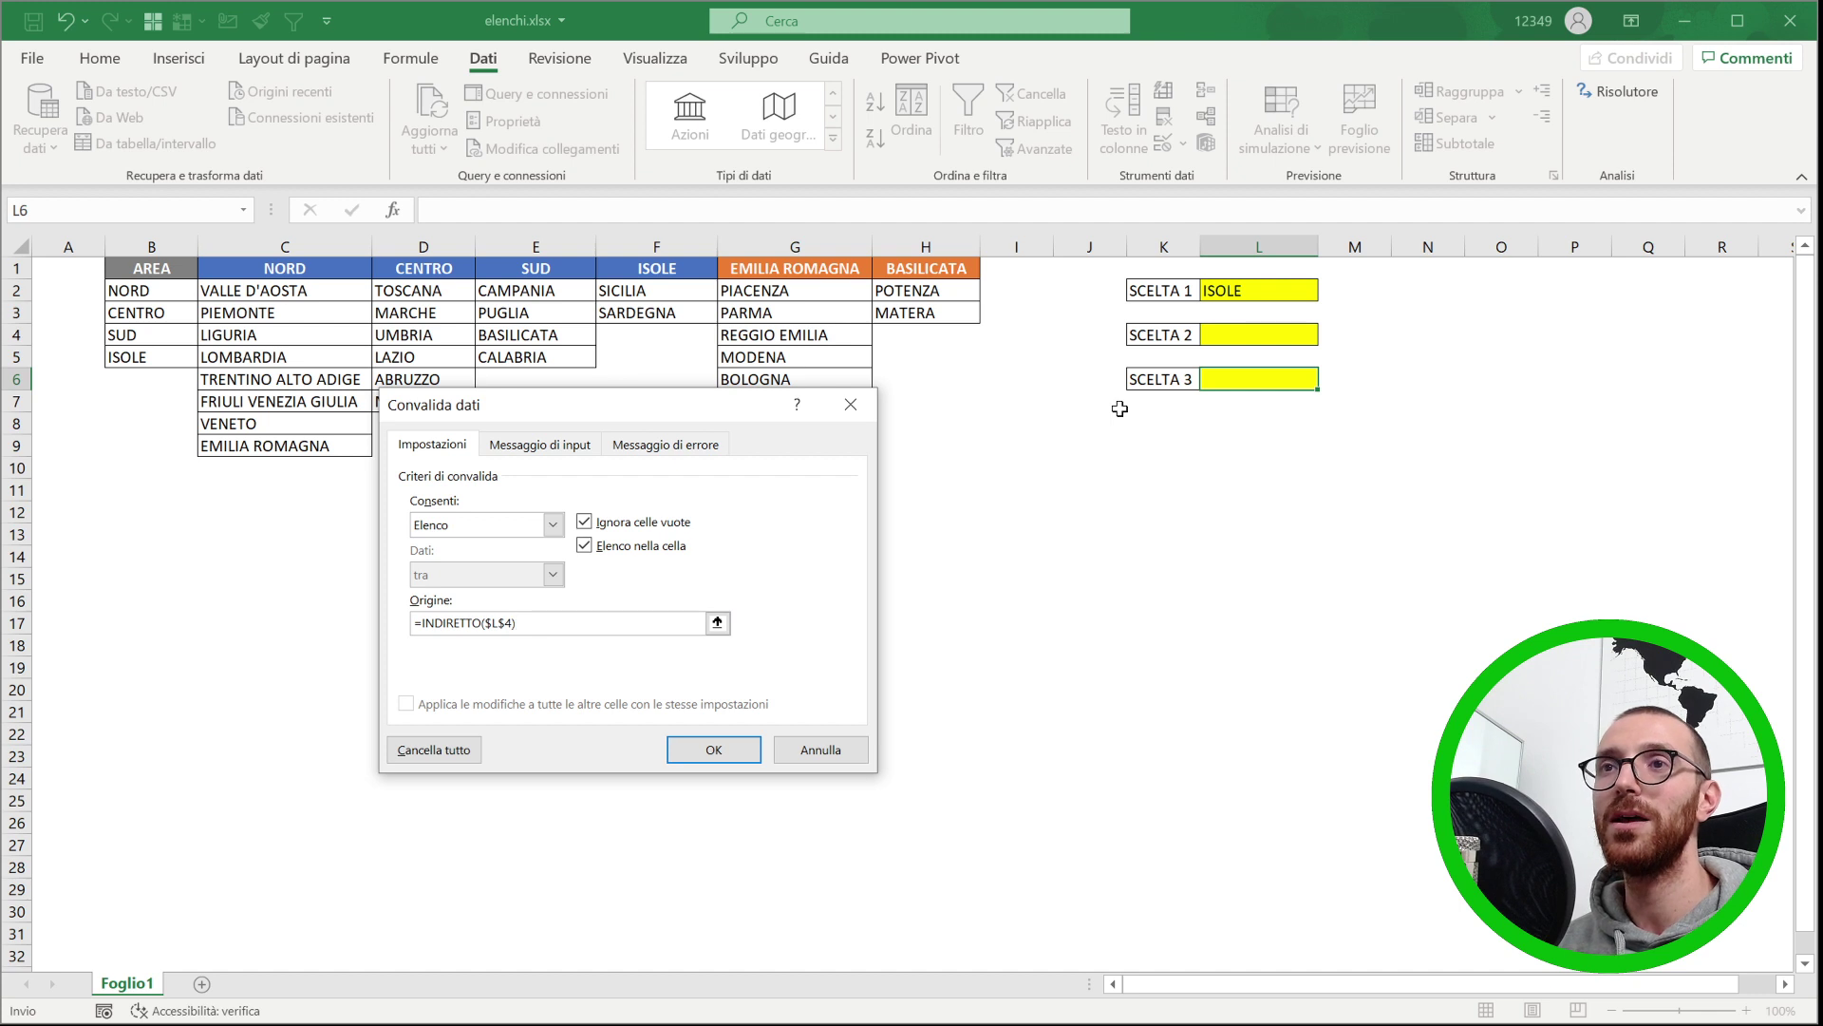
{"action": "key", "text": "Return"}
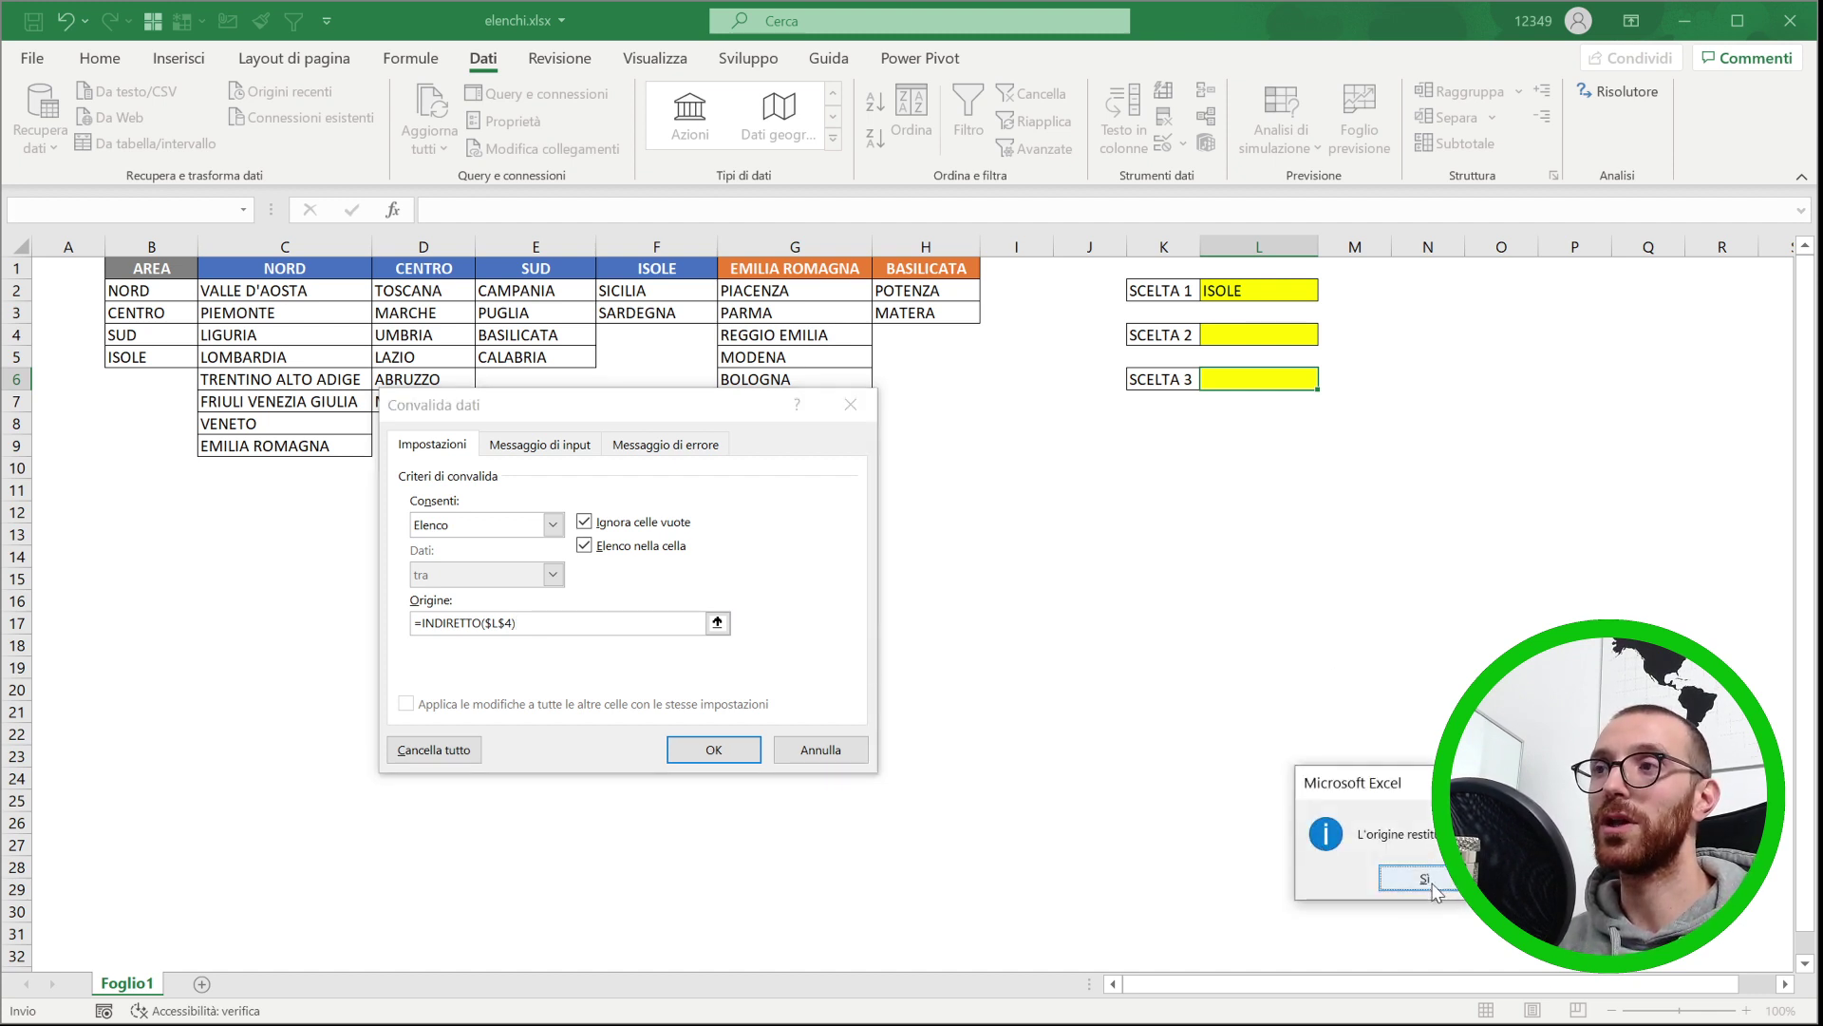
{"action": "left_click_drag", "start_coordinate": [1436, 797], "coordinate": [1024, 537]}
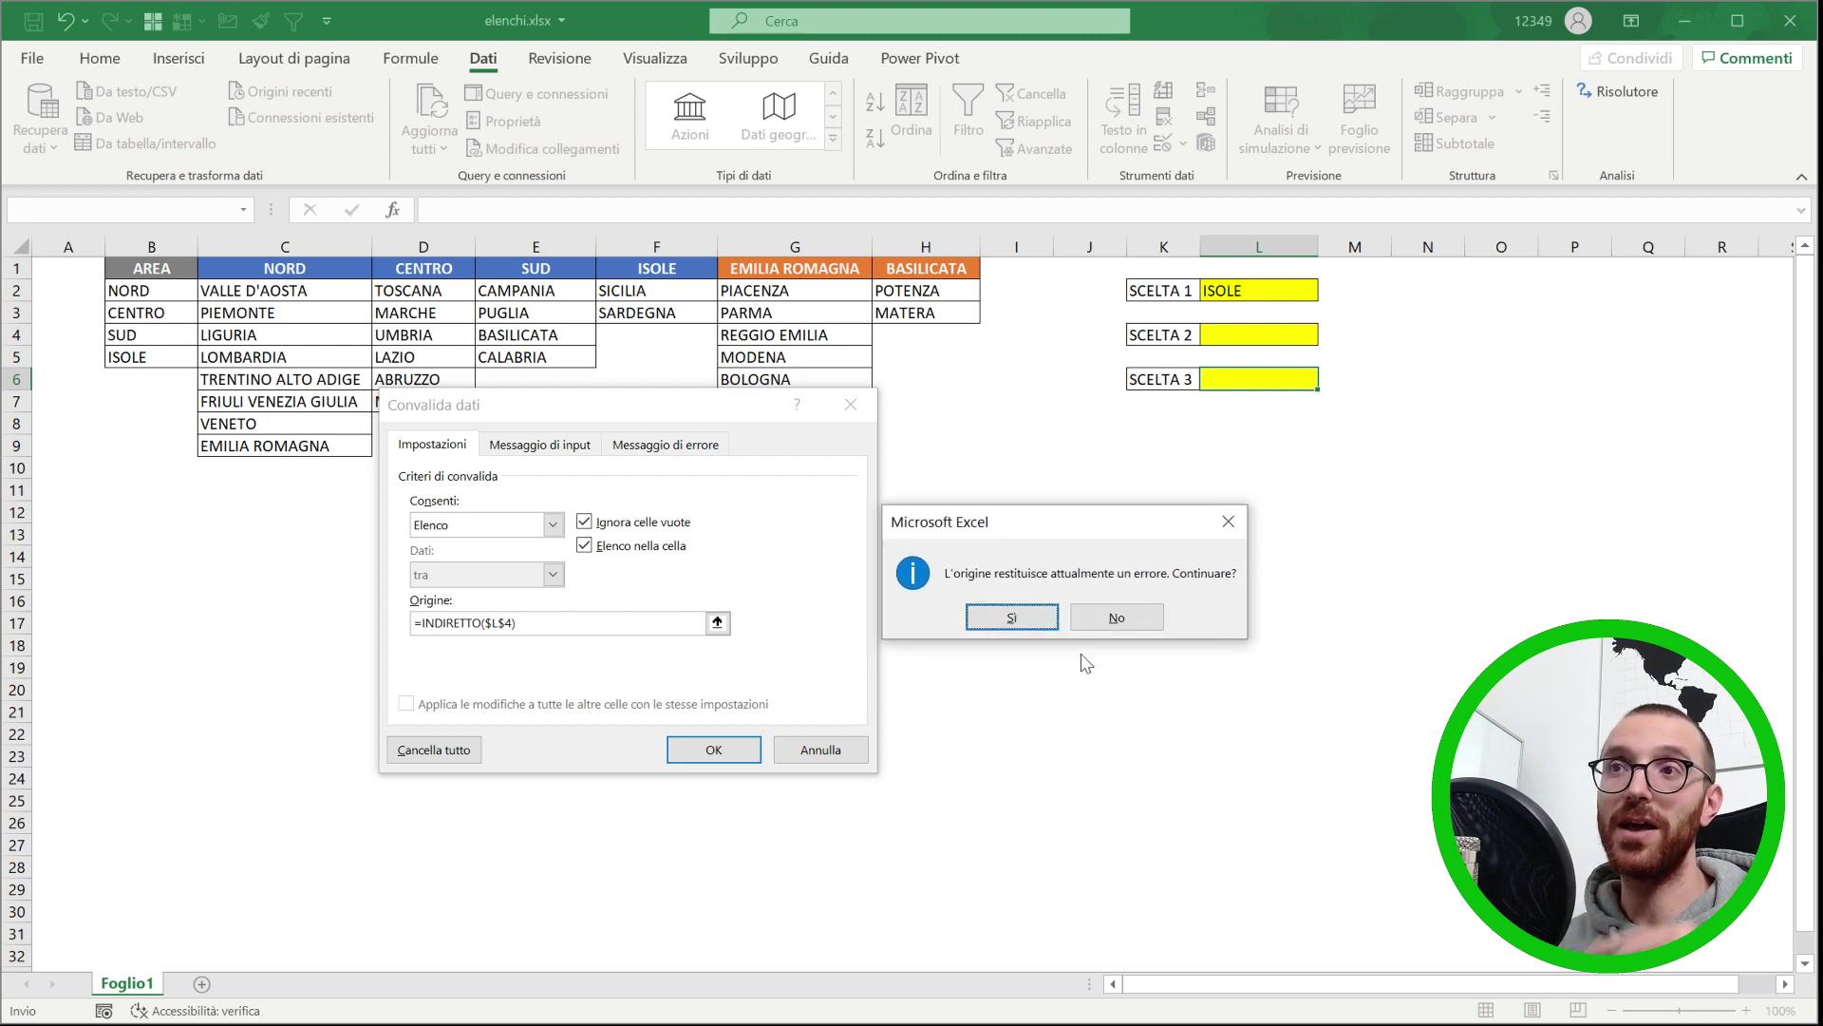
{"action": "left_click", "coordinate": [1013, 618]}
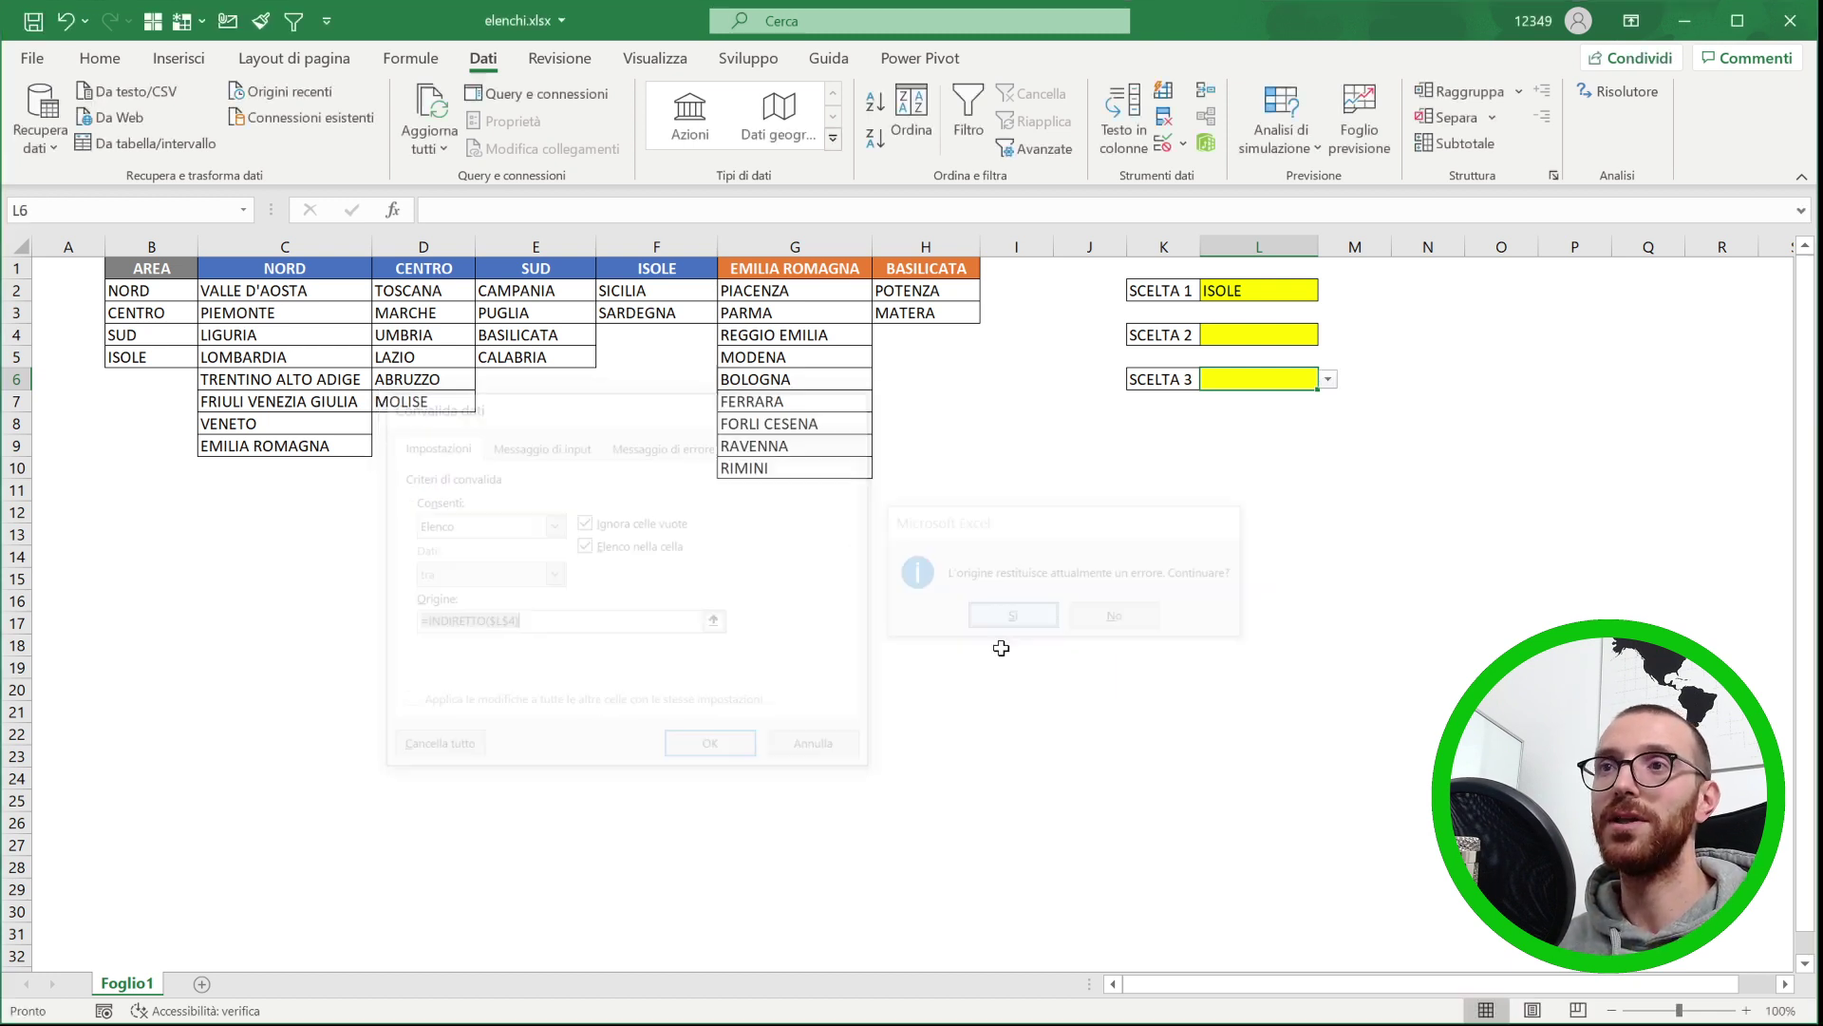
- Check which regions L4 offers while L2 is ISOLE
{"action": "left_click", "coordinate": [1232, 337]}
{"action": "left_click", "coordinate": [1328, 334]}
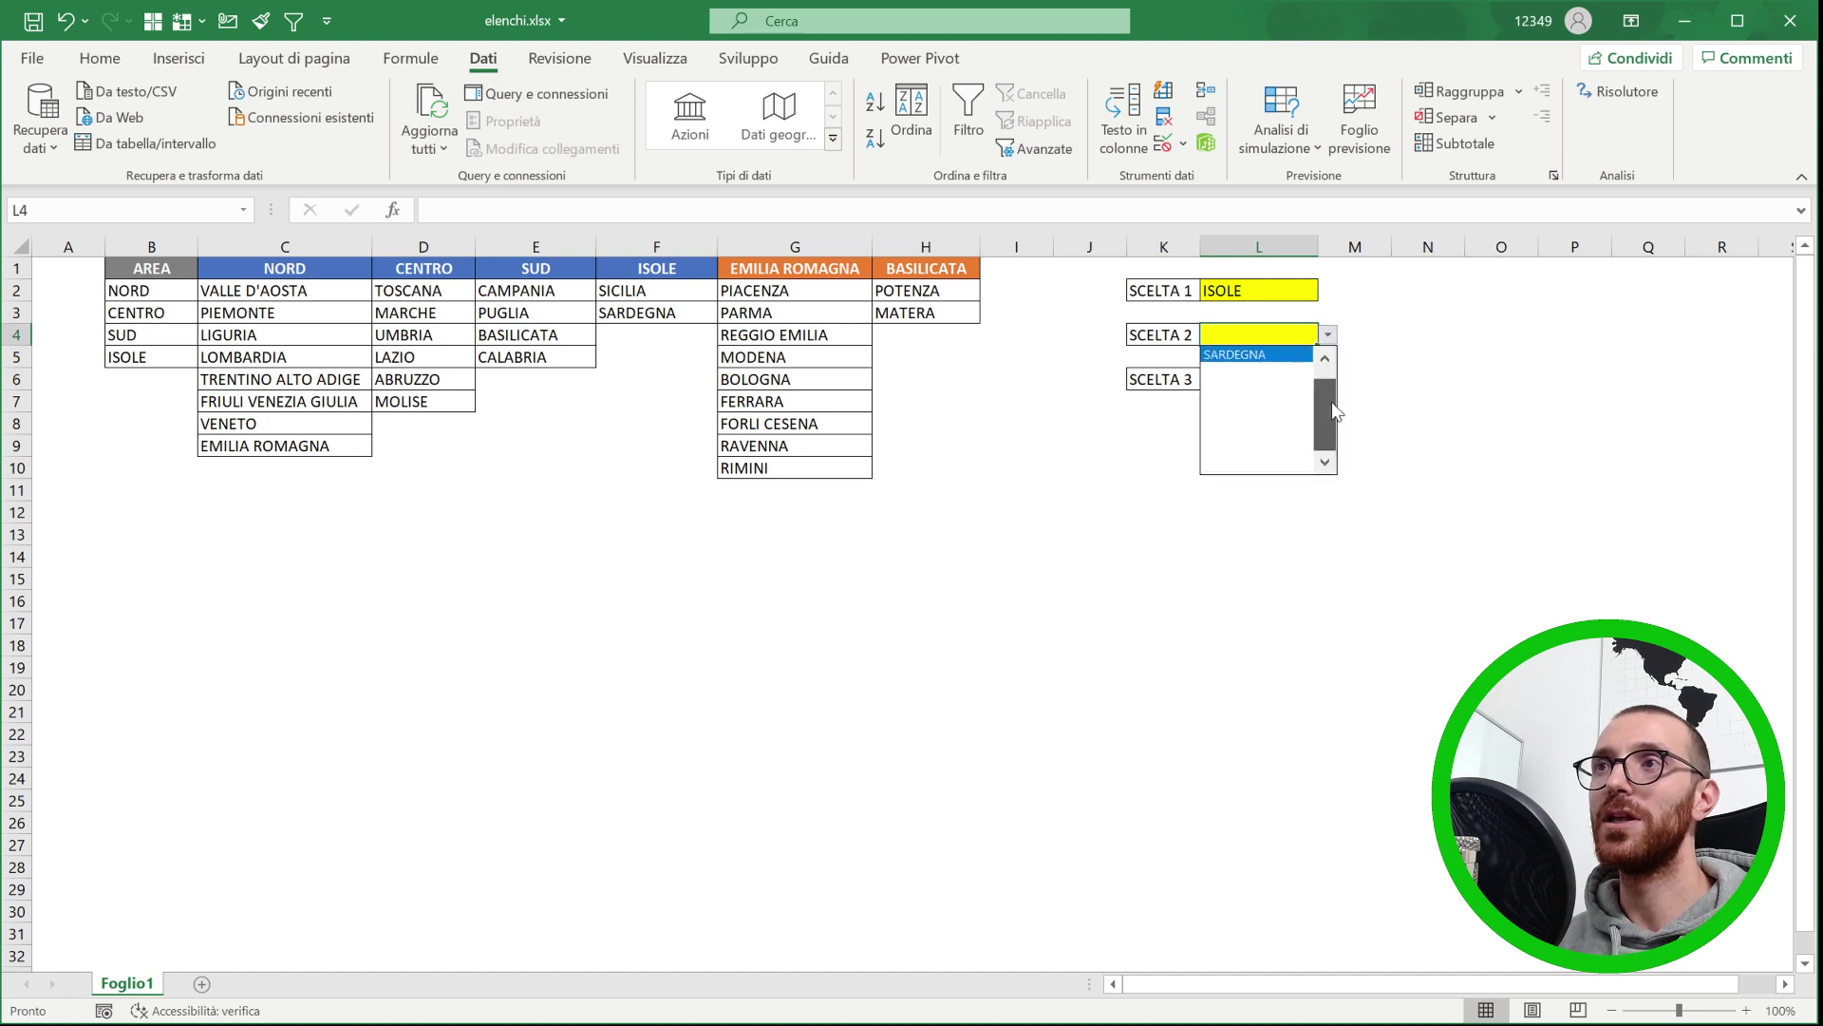
{"action": "left_click", "coordinate": [1273, 292]}
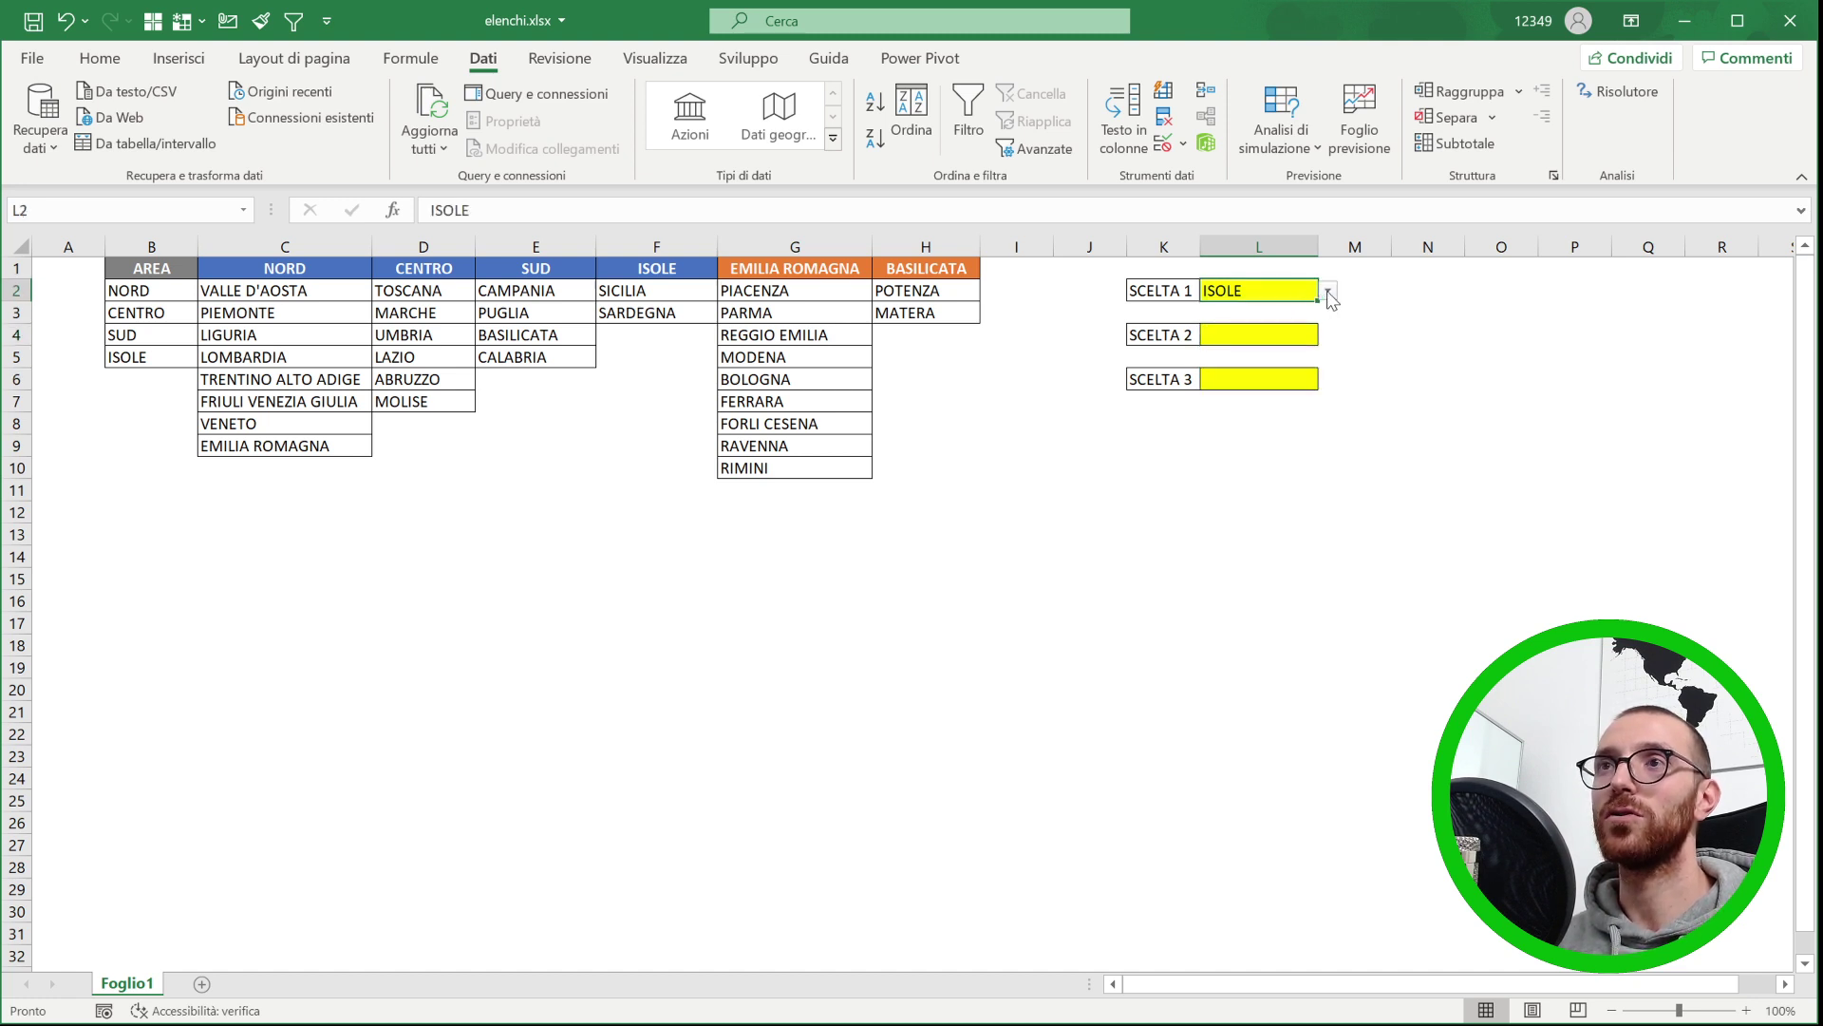
- Set L2 to NORD and L4 to EMILIA ROMAGNA
{"action": "left_click", "coordinate": [1329, 292]}
{"action": "scroll", "coordinate": [1330, 355], "scroll_direction": "up", "scroll_amount": 1}
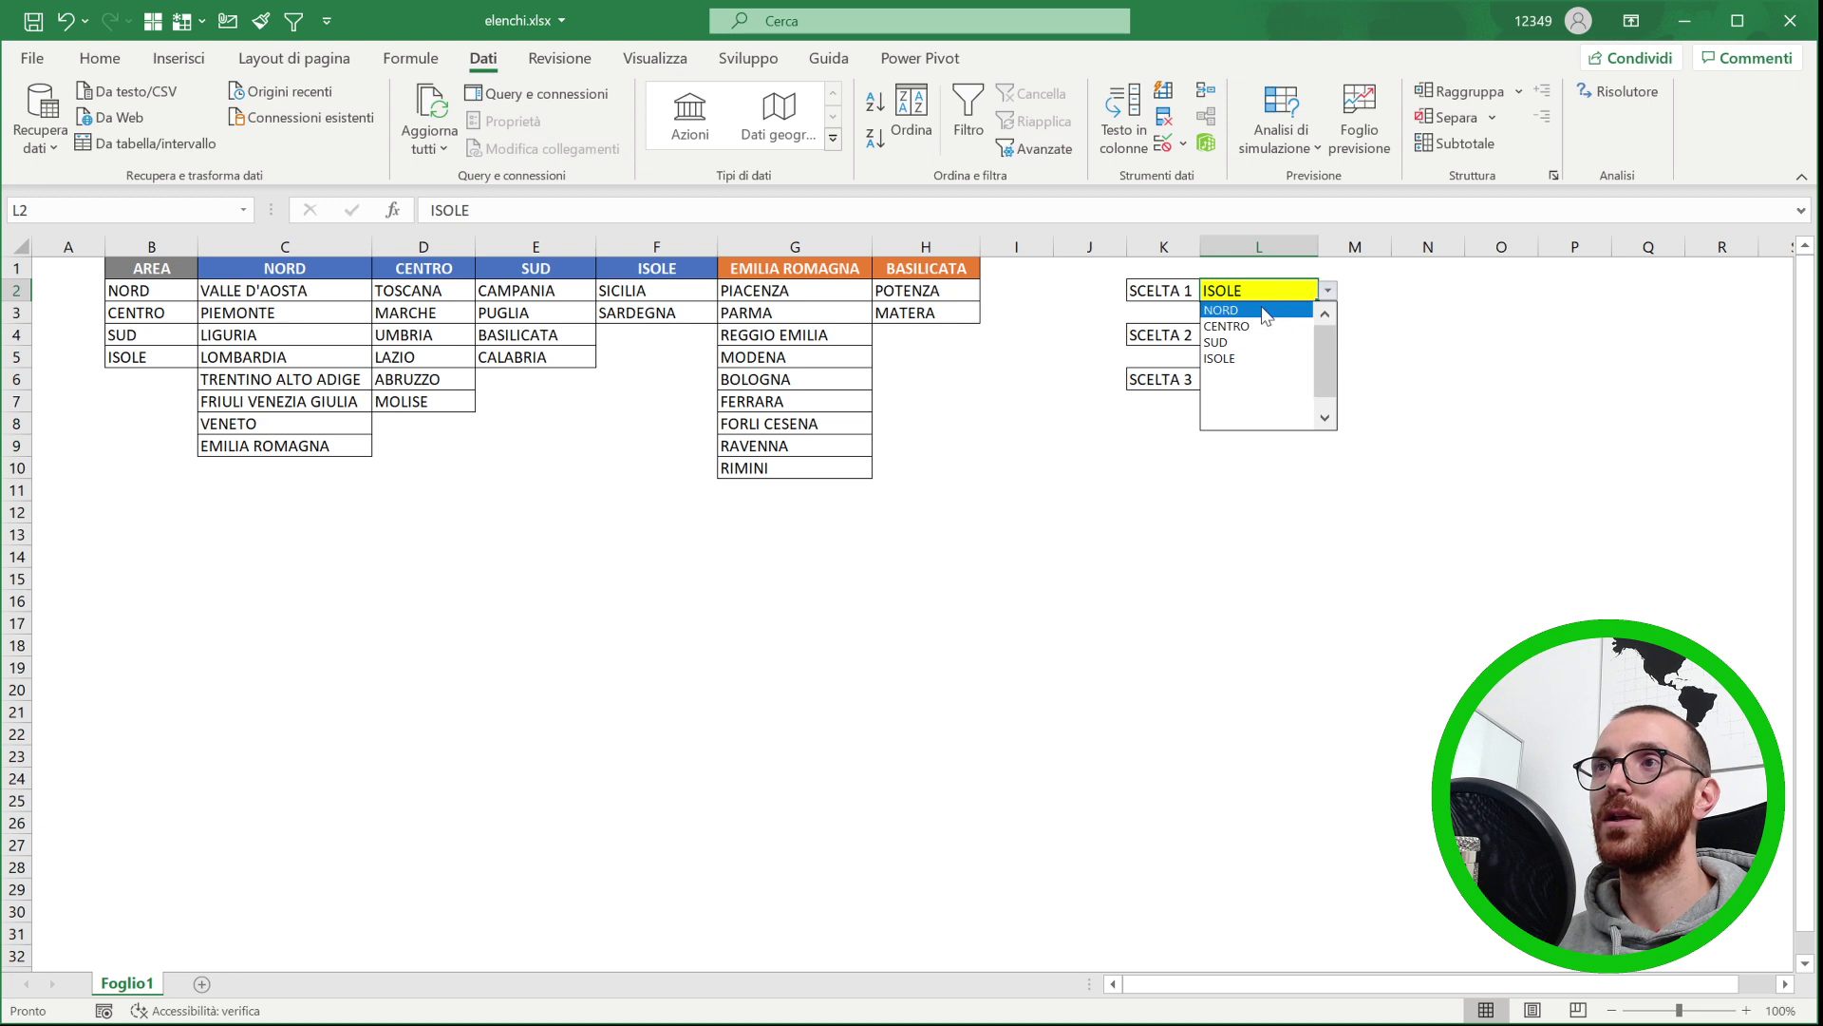
{"action": "left_click", "coordinate": [1234, 310]}
{"action": "left_click", "coordinate": [1272, 334]}
{"action": "left_click", "coordinate": [1328, 334]}
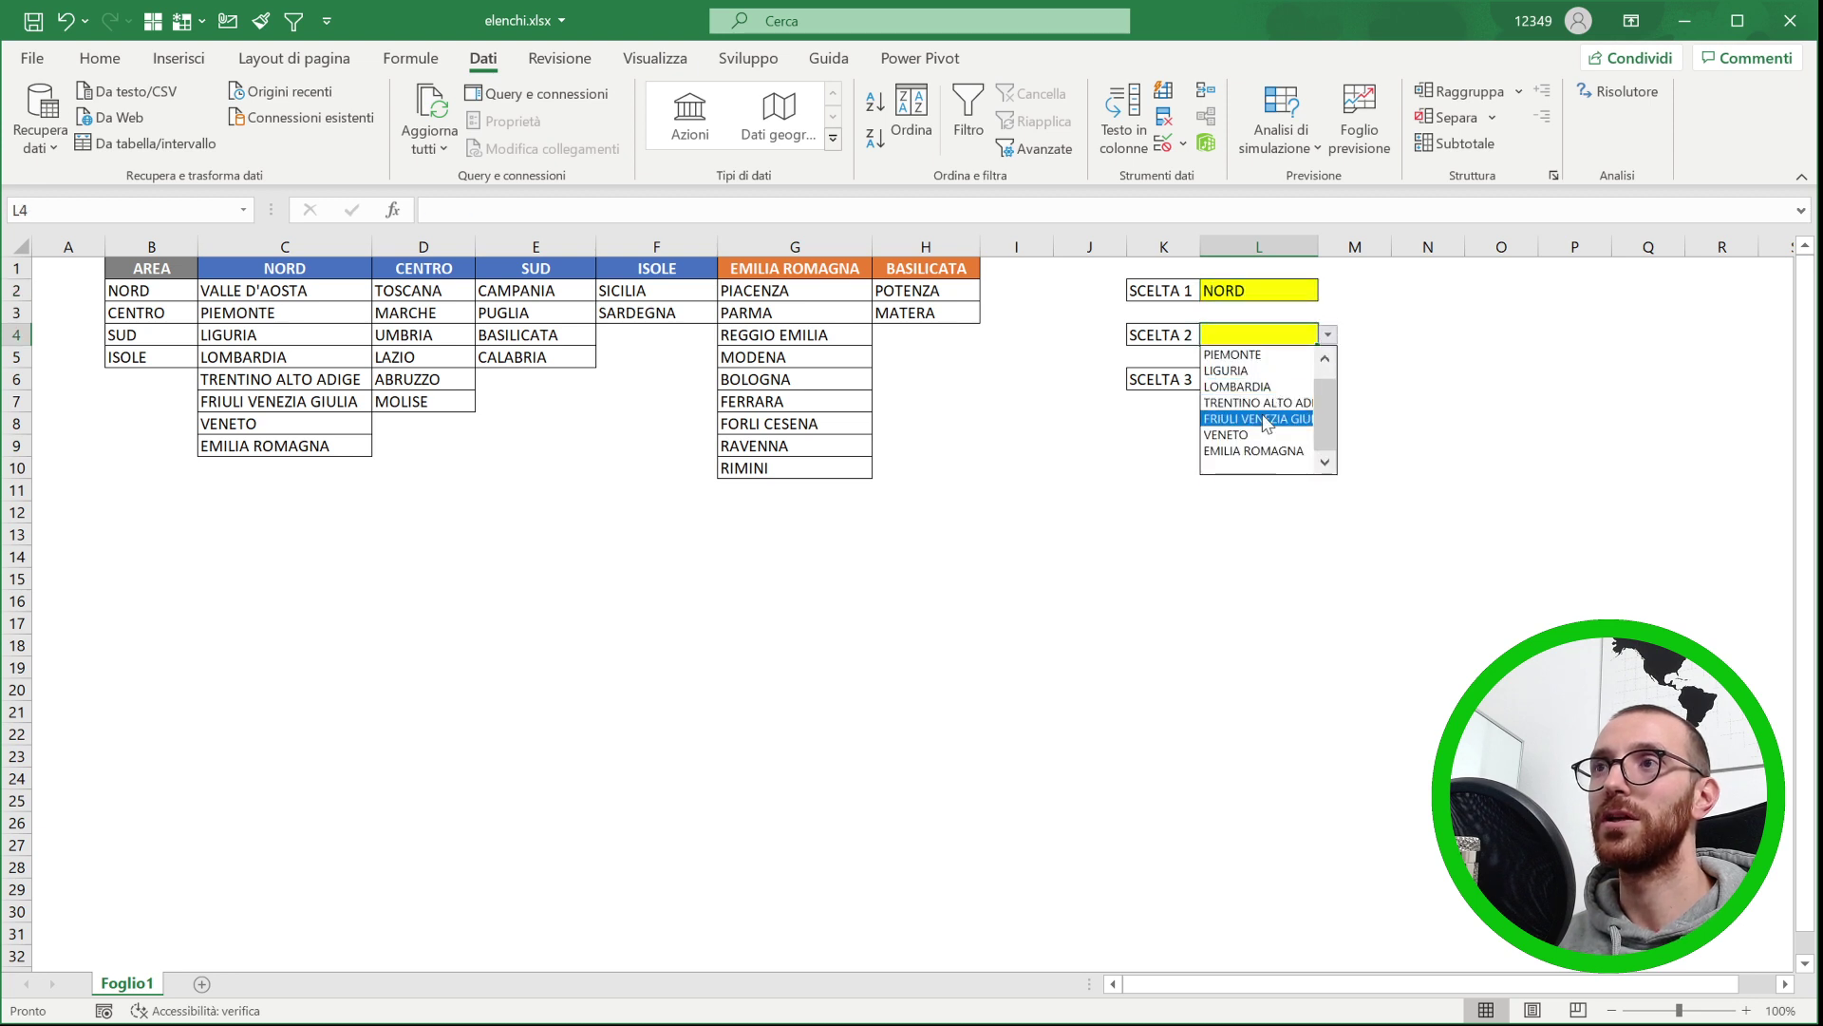
{"action": "left_click", "coordinate": [1253, 450]}
- Check L6's still-empty province list and autofit column L
{"action": "left_click", "coordinate": [1268, 381]}
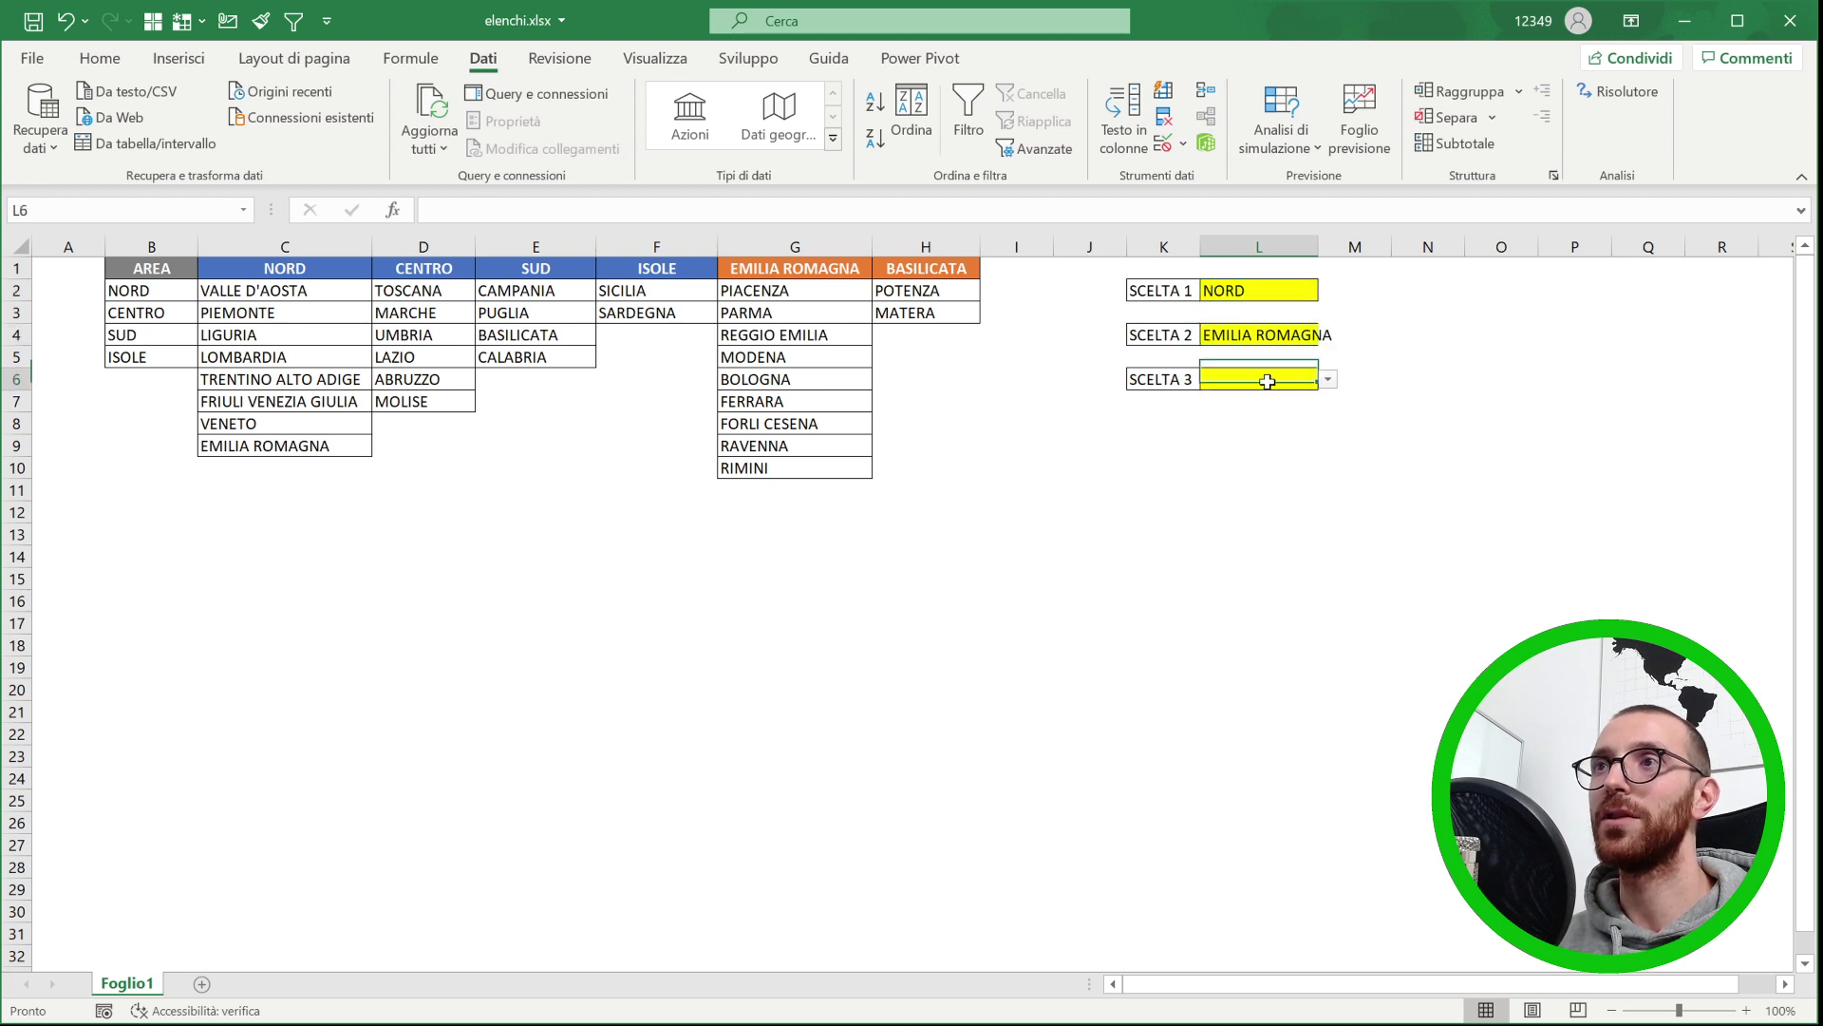
{"action": "left_click", "coordinate": [1328, 379]}
{"action": "left_click", "coordinate": [1328, 379]}
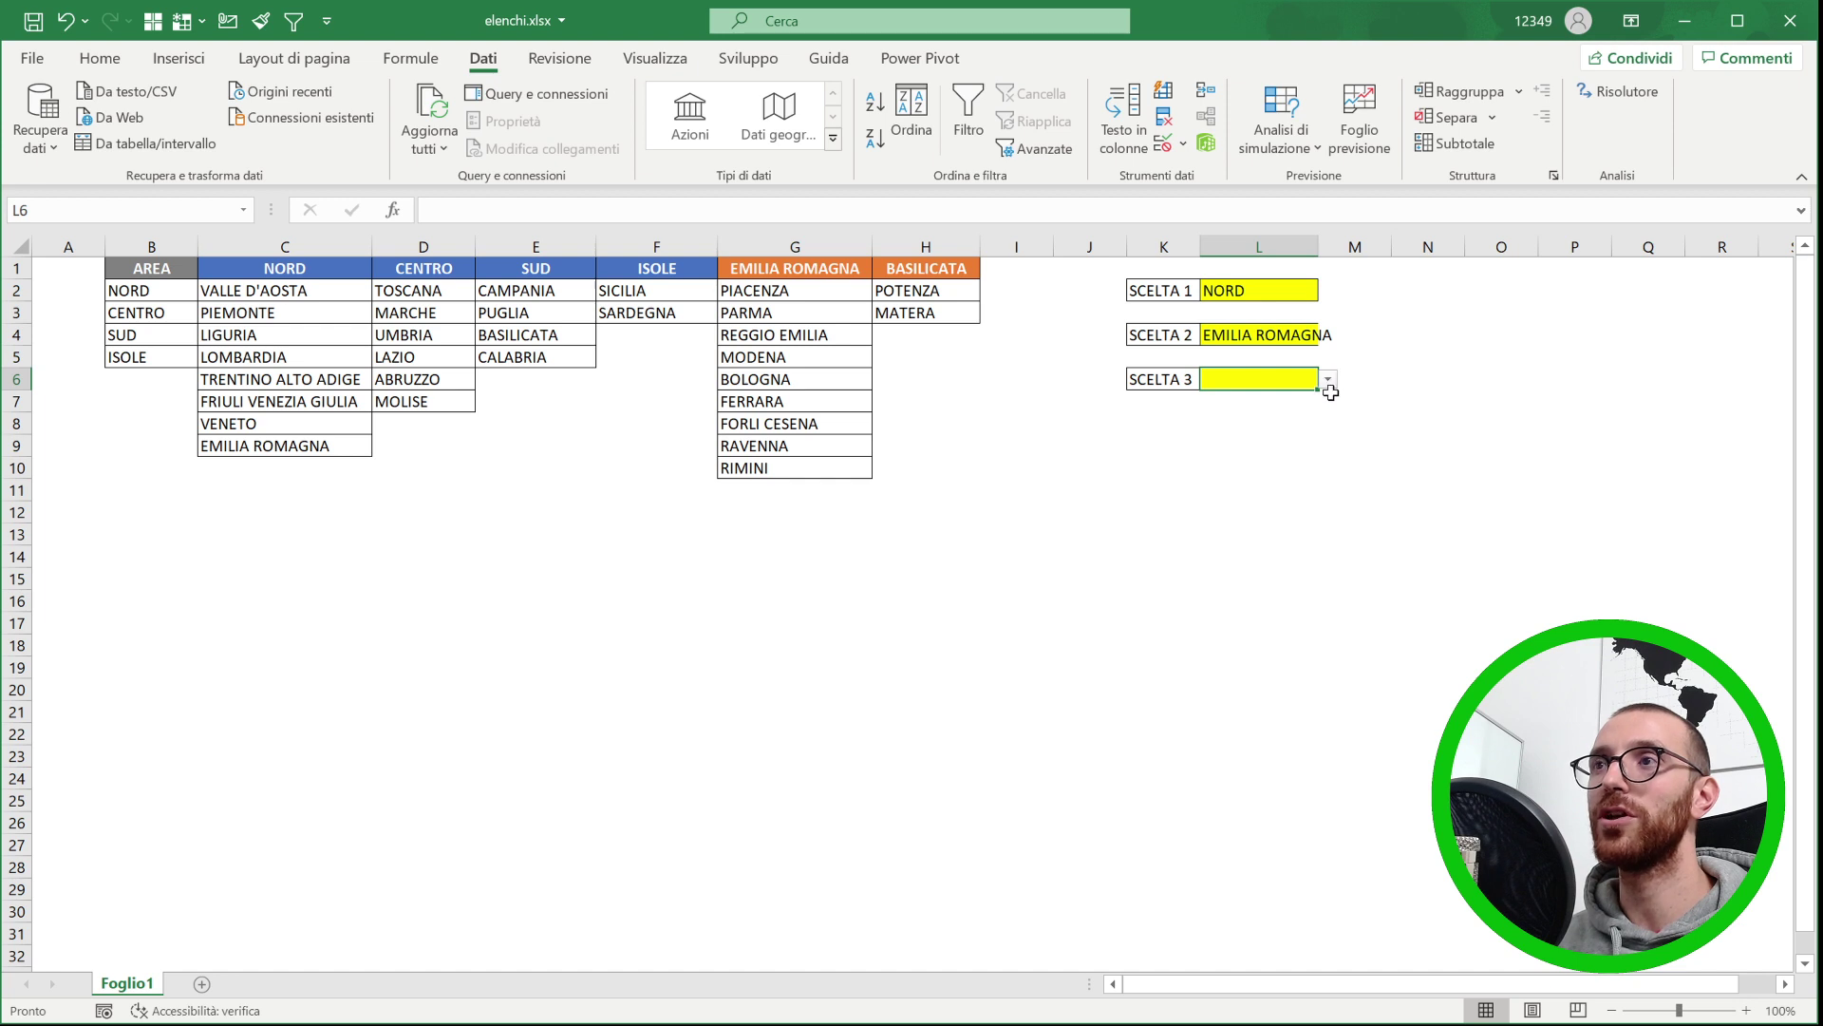
{"action": "double_click", "coordinate": [1319, 251]}
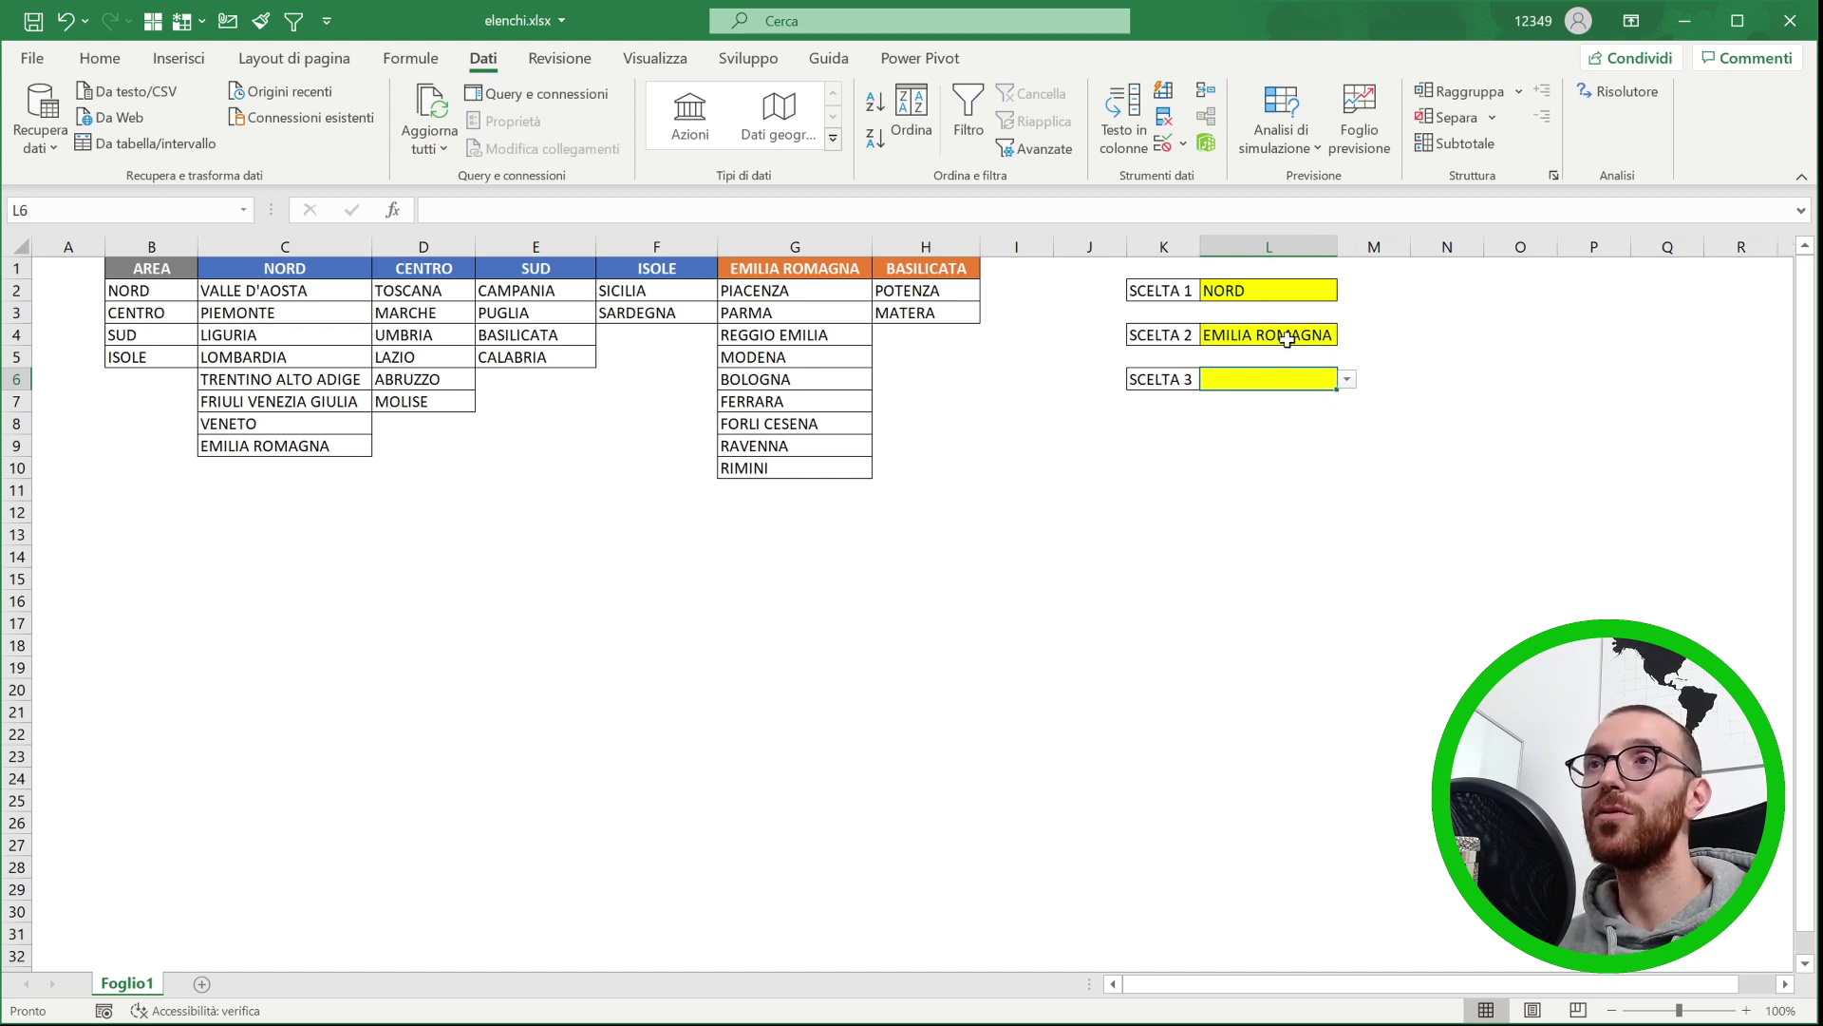
{"action": "left_click", "coordinate": [410, 58]}
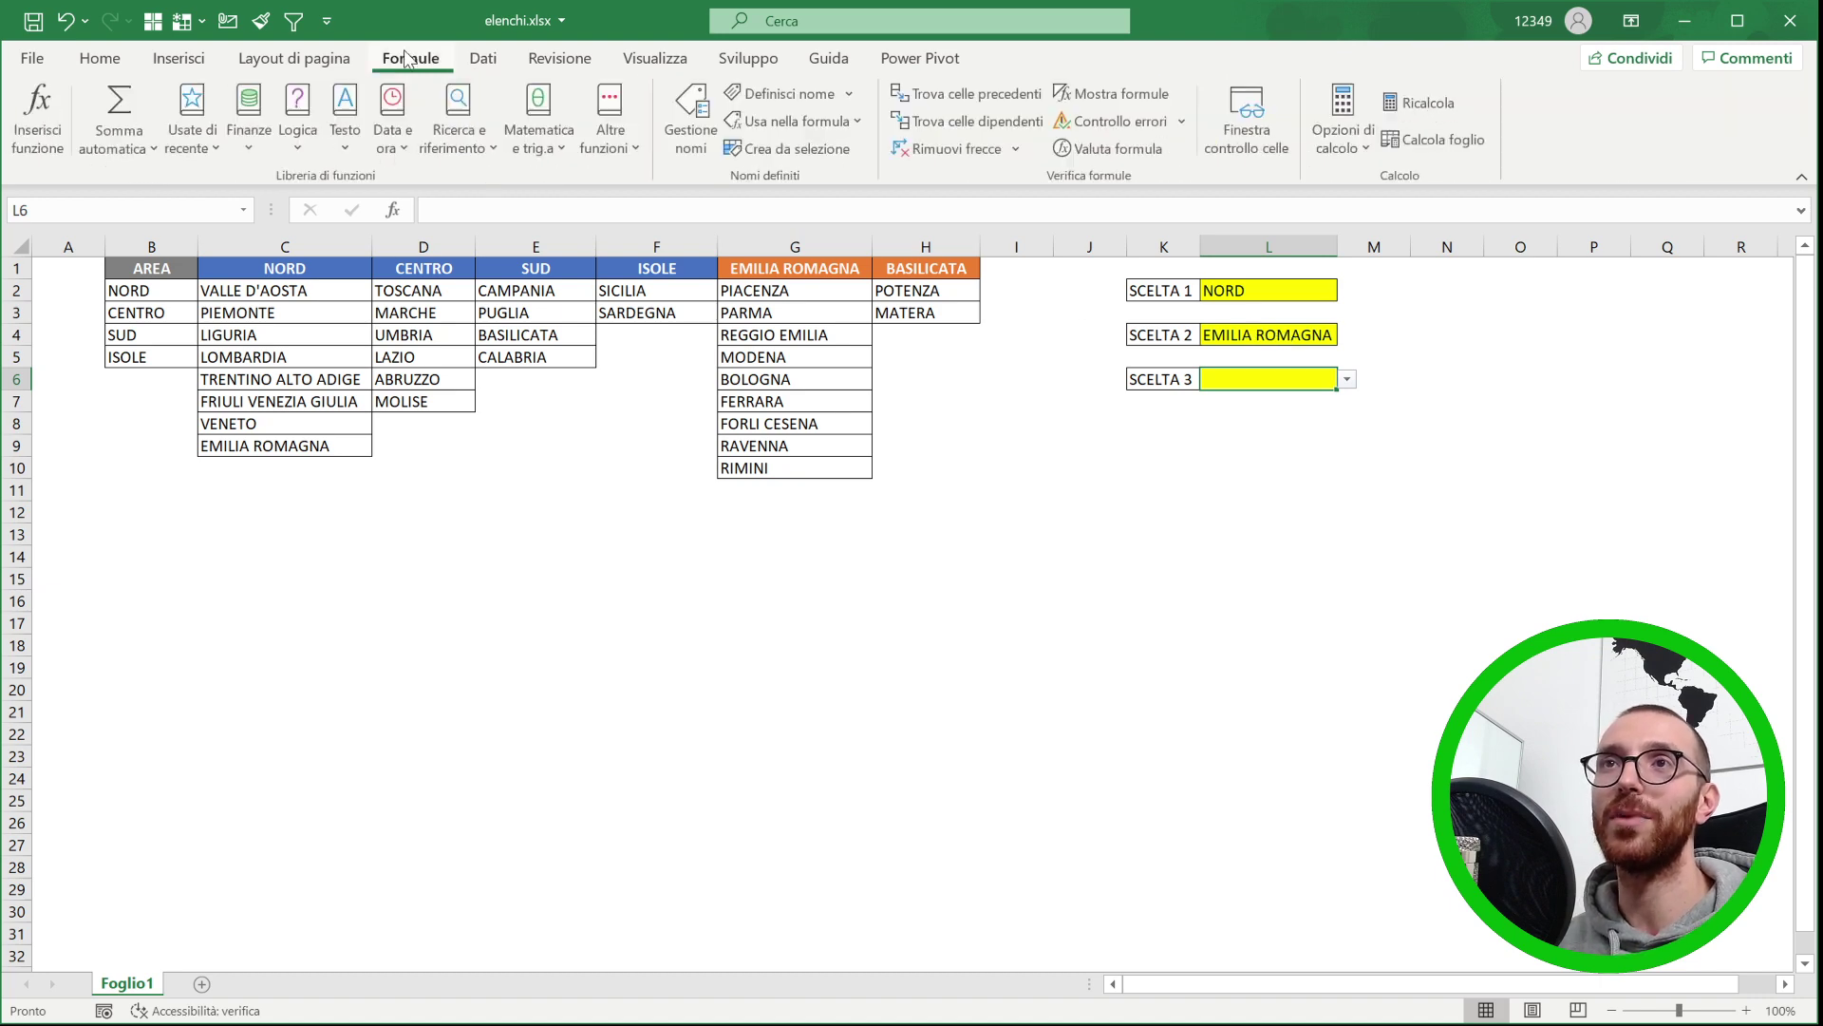
{"action": "left_click", "coordinate": [695, 106]}
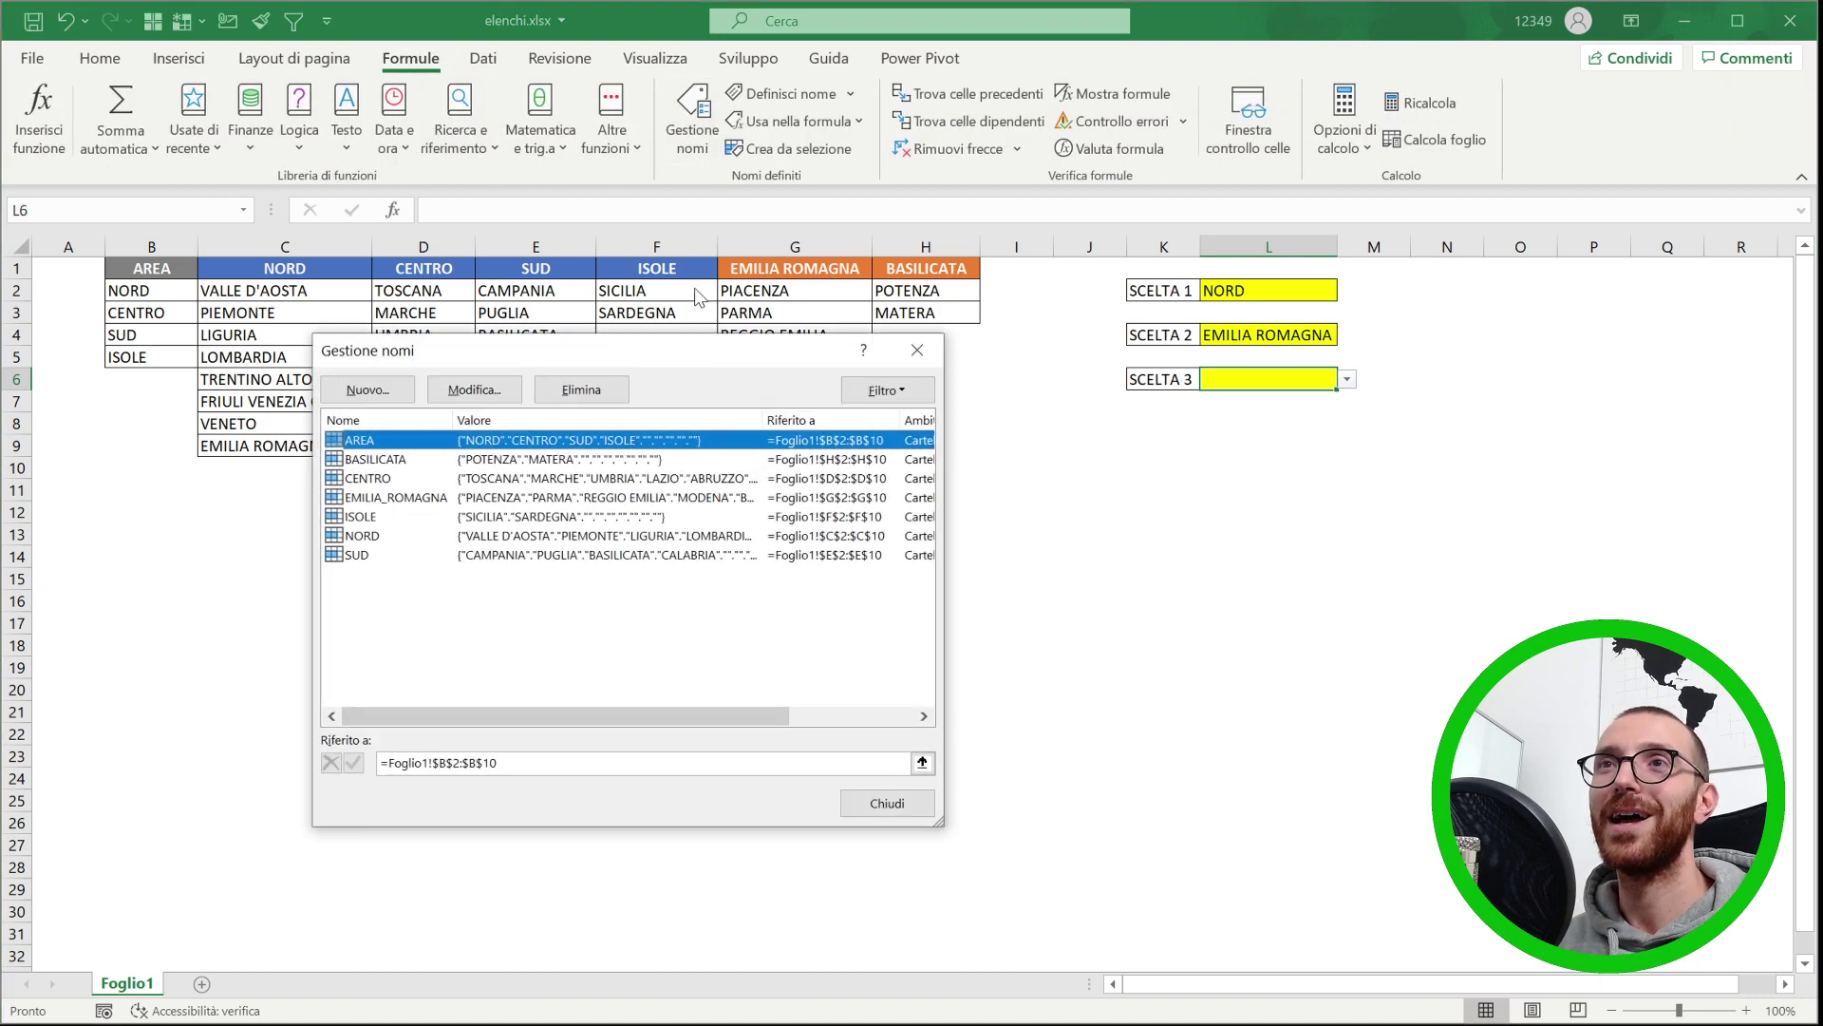
{"action": "left_click", "coordinate": [380, 497]}
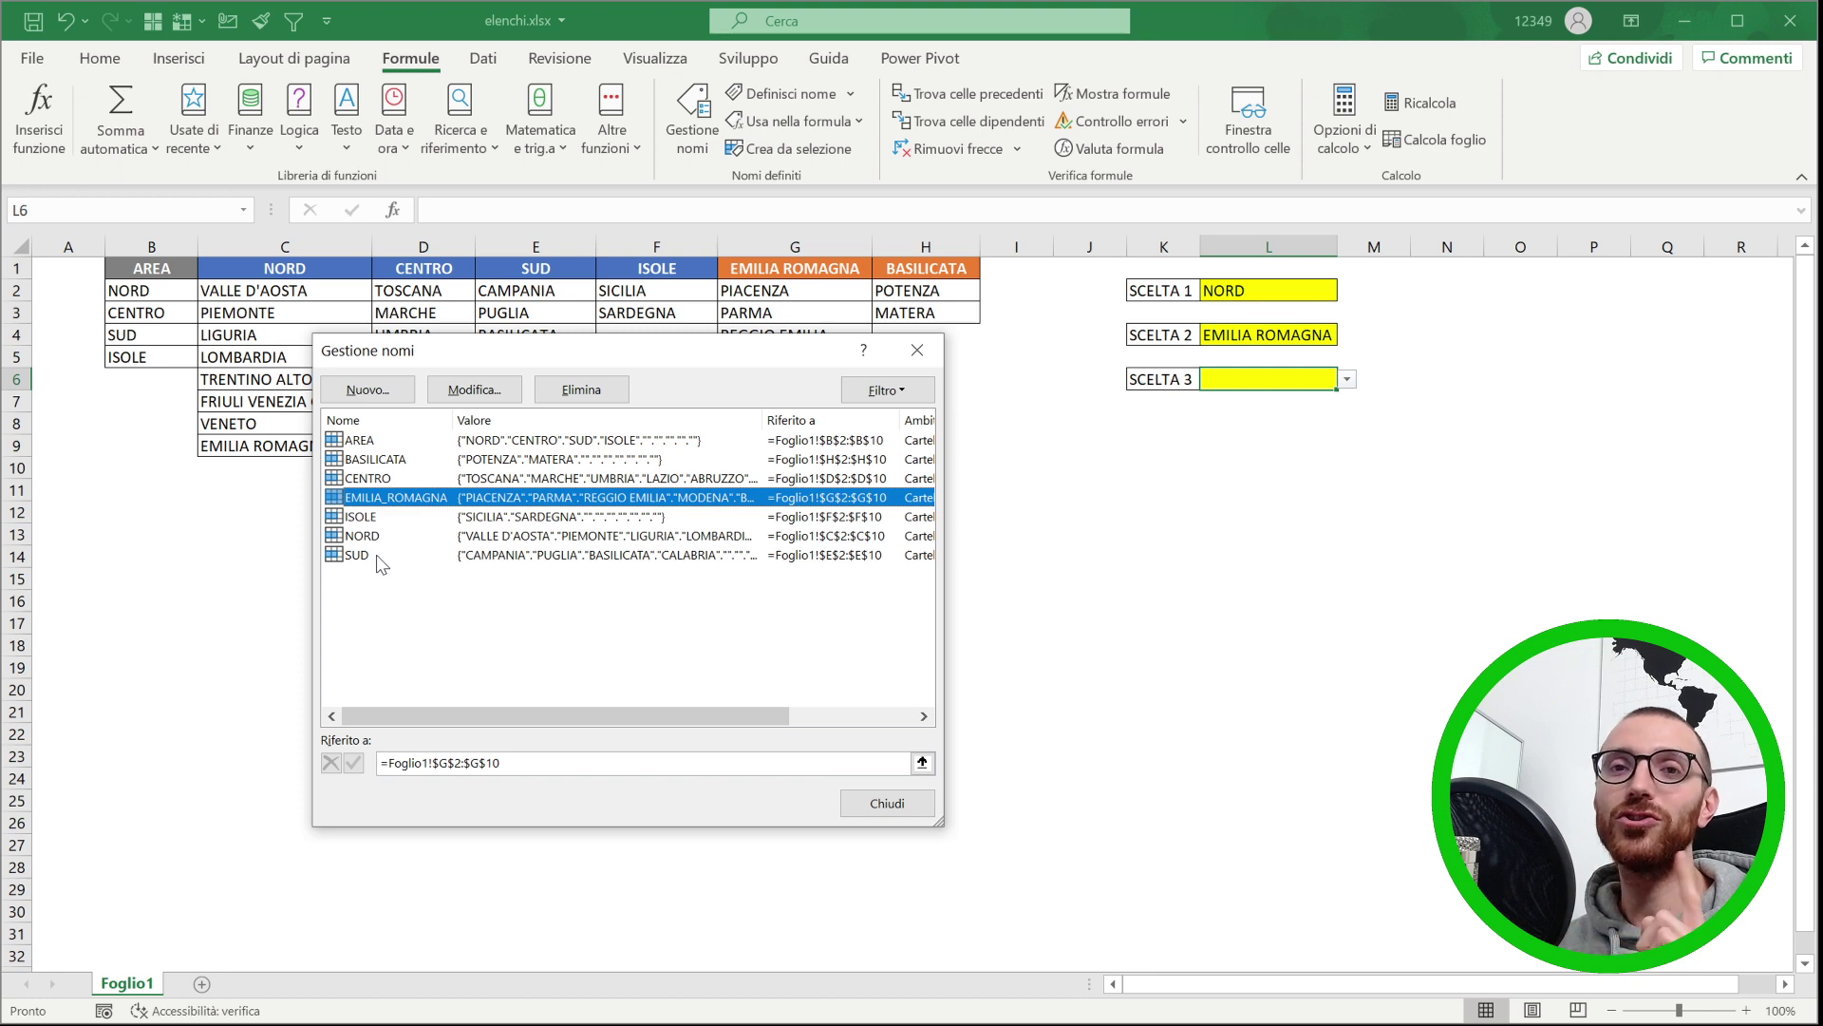
{"action": "left_click", "coordinate": [885, 805]}
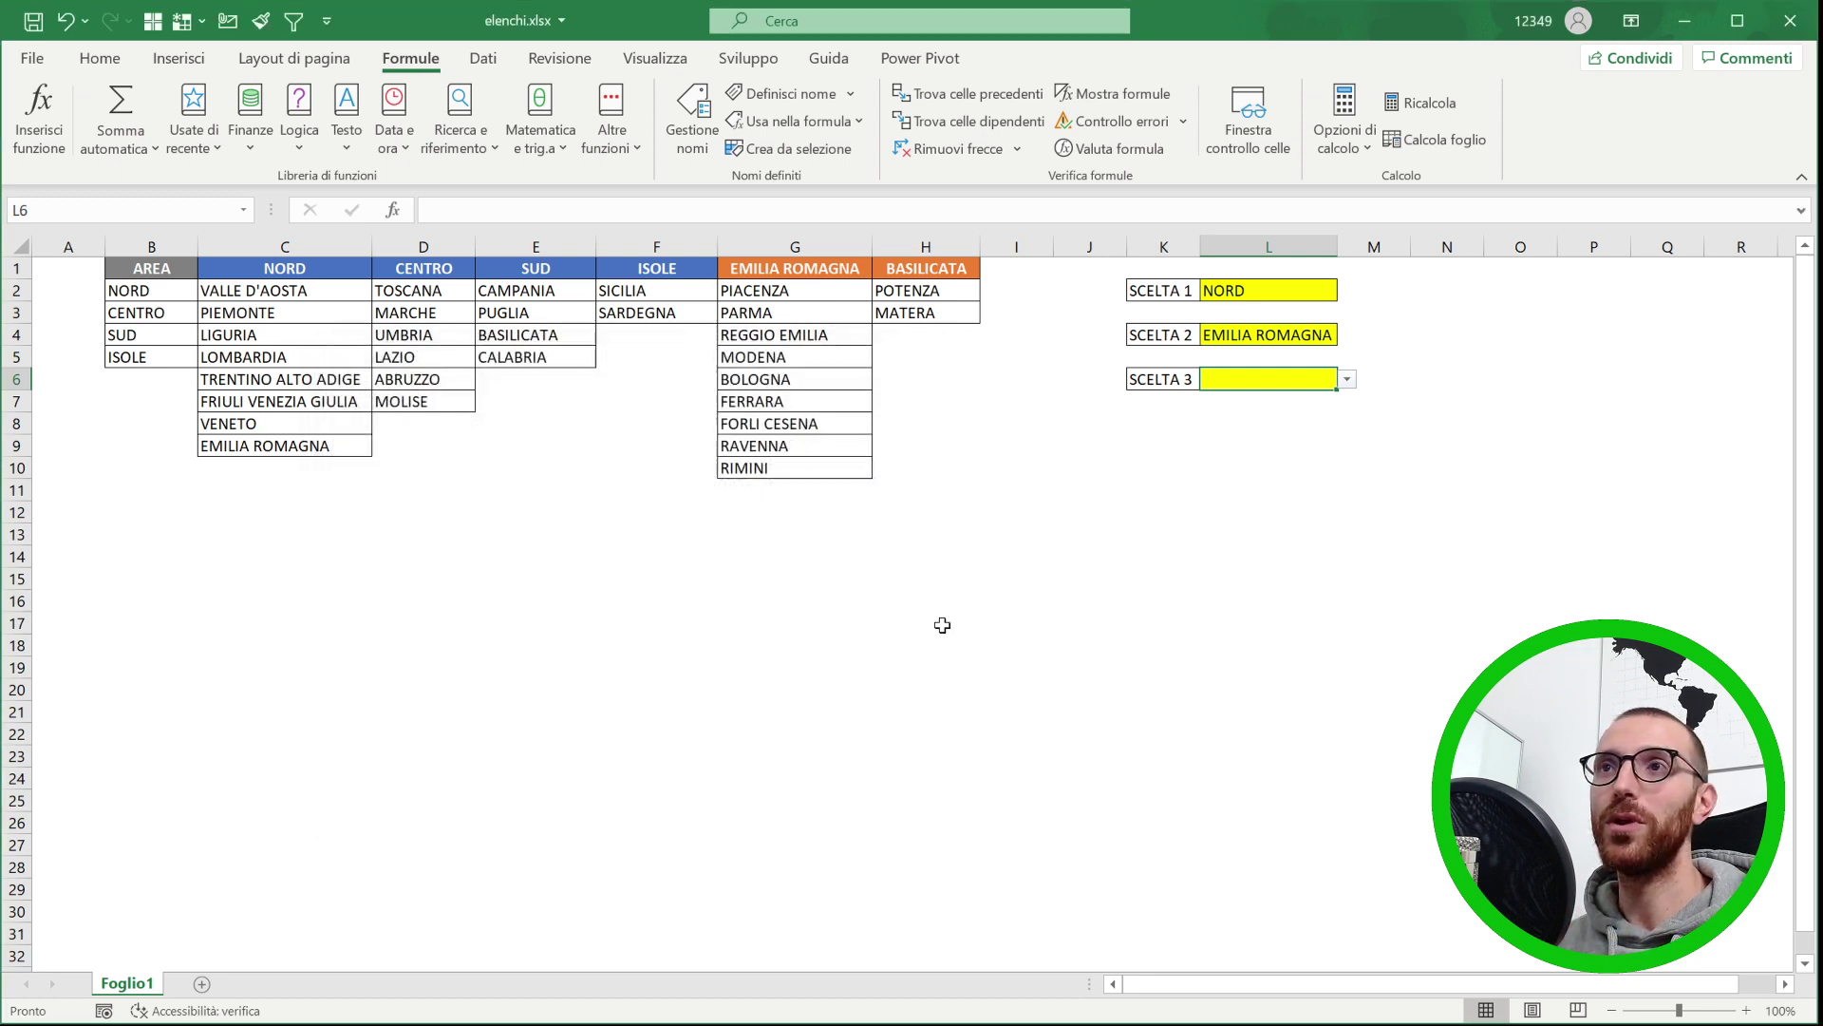
- Rename C9's entry from EMILIA ROMAGNA to EMILIA_ROMAGNA
{"action": "left_click", "coordinate": [255, 449]}
{"action": "double_click", "coordinate": [255, 448]}
{"action": "key", "text": "BackSpace"}
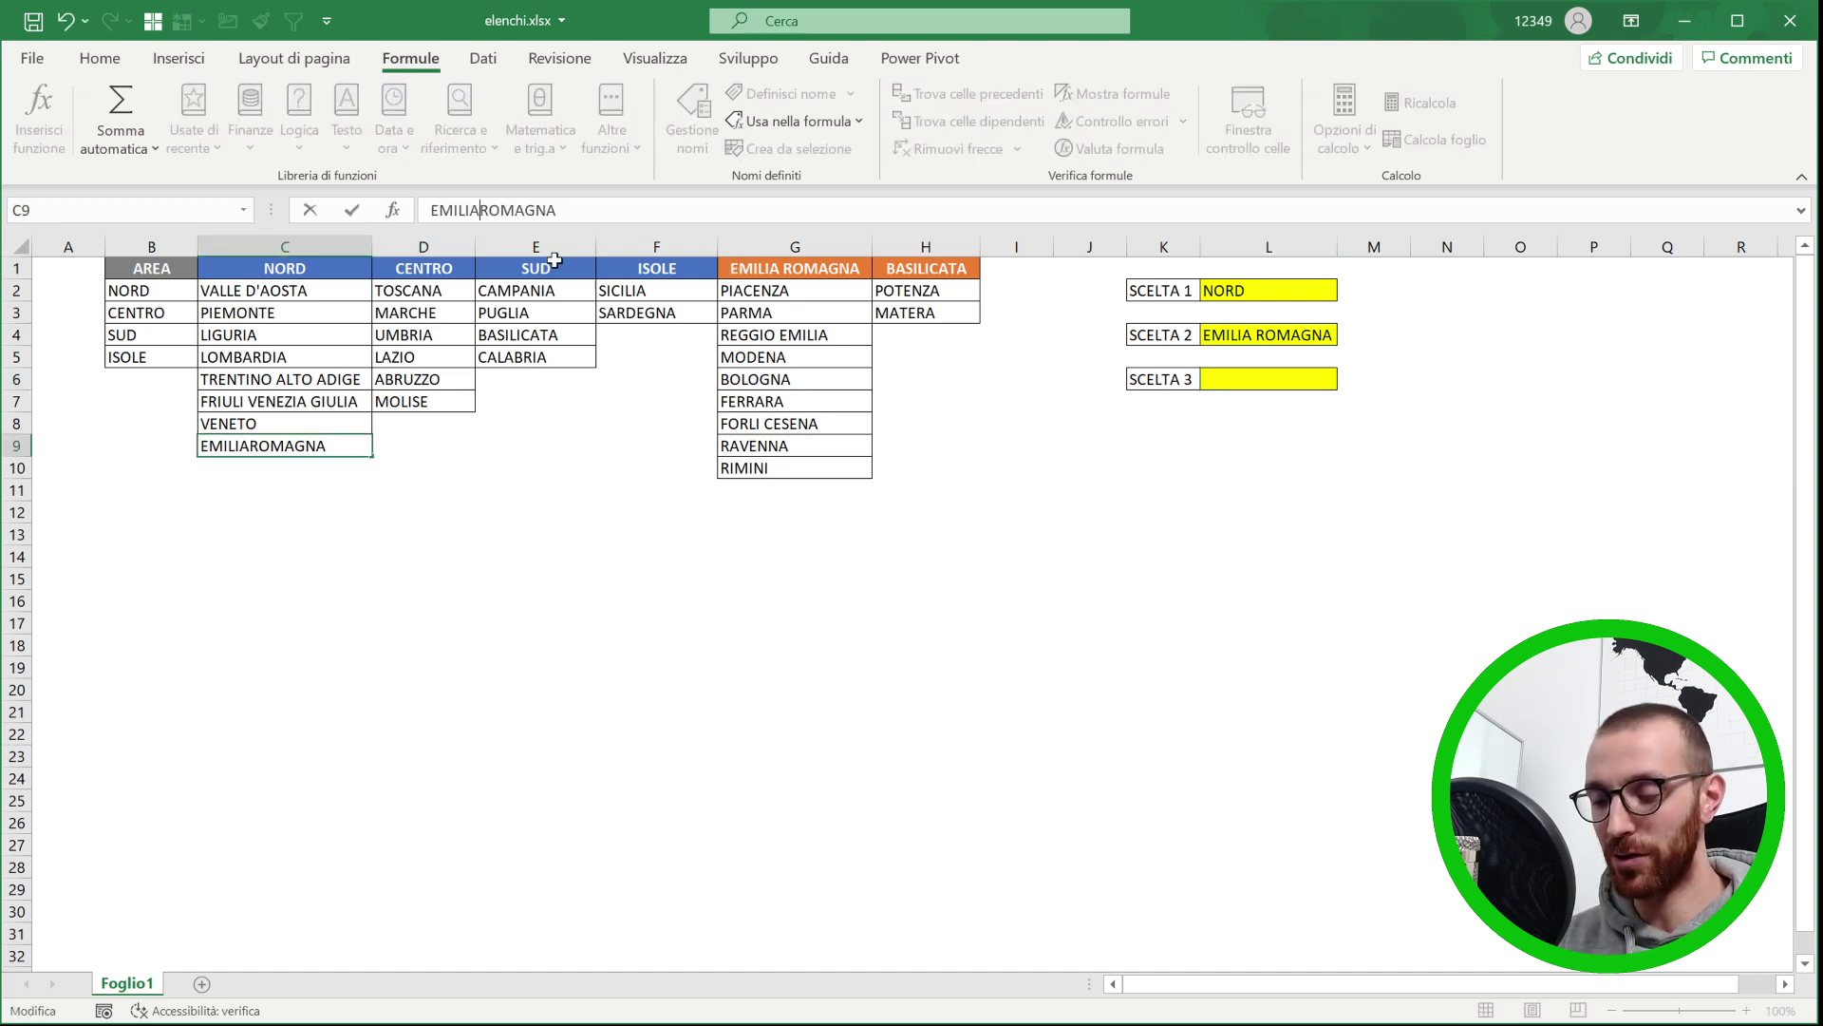
{"action": "type", "text": "_"}
{"action": "key", "text": "Return"}
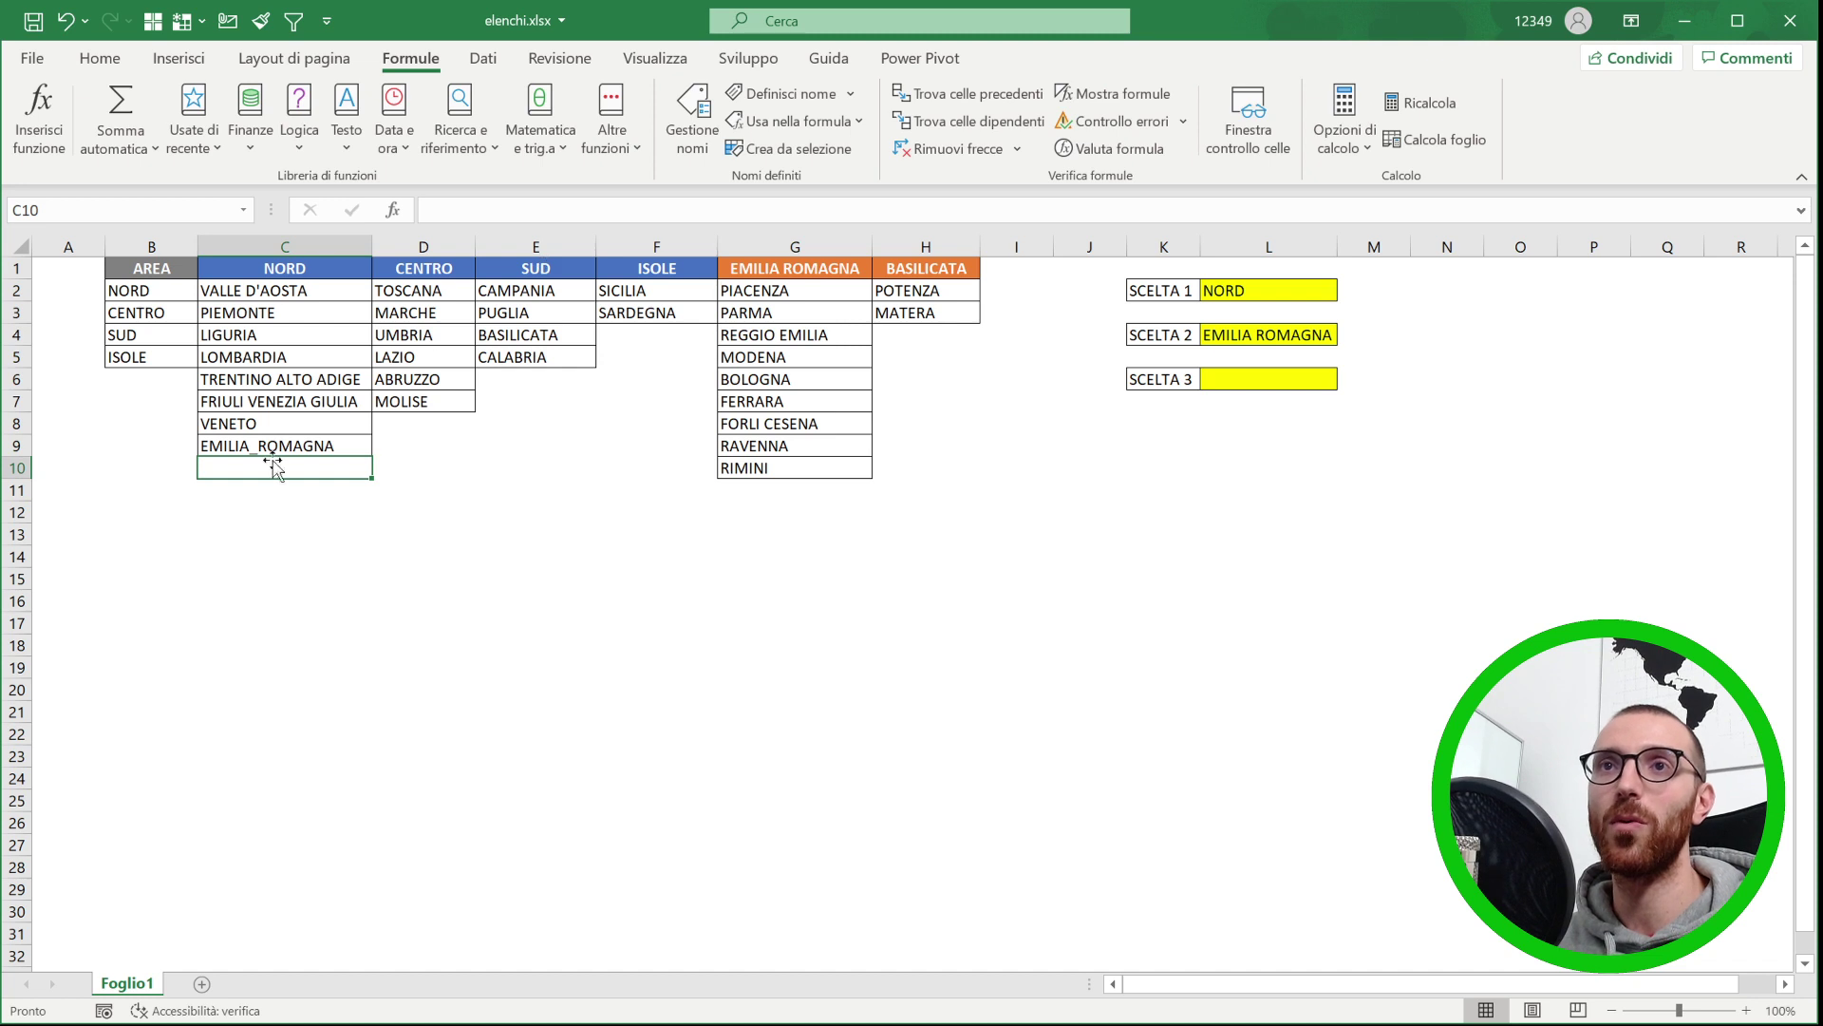
{"action": "left_click", "coordinate": [272, 445]}
- Reselect EMILIA_ROMAGNA in L4, widen column L, and check L6's provinces PIACENZA through RAVENNA
{"action": "left_click", "coordinate": [1273, 334]}
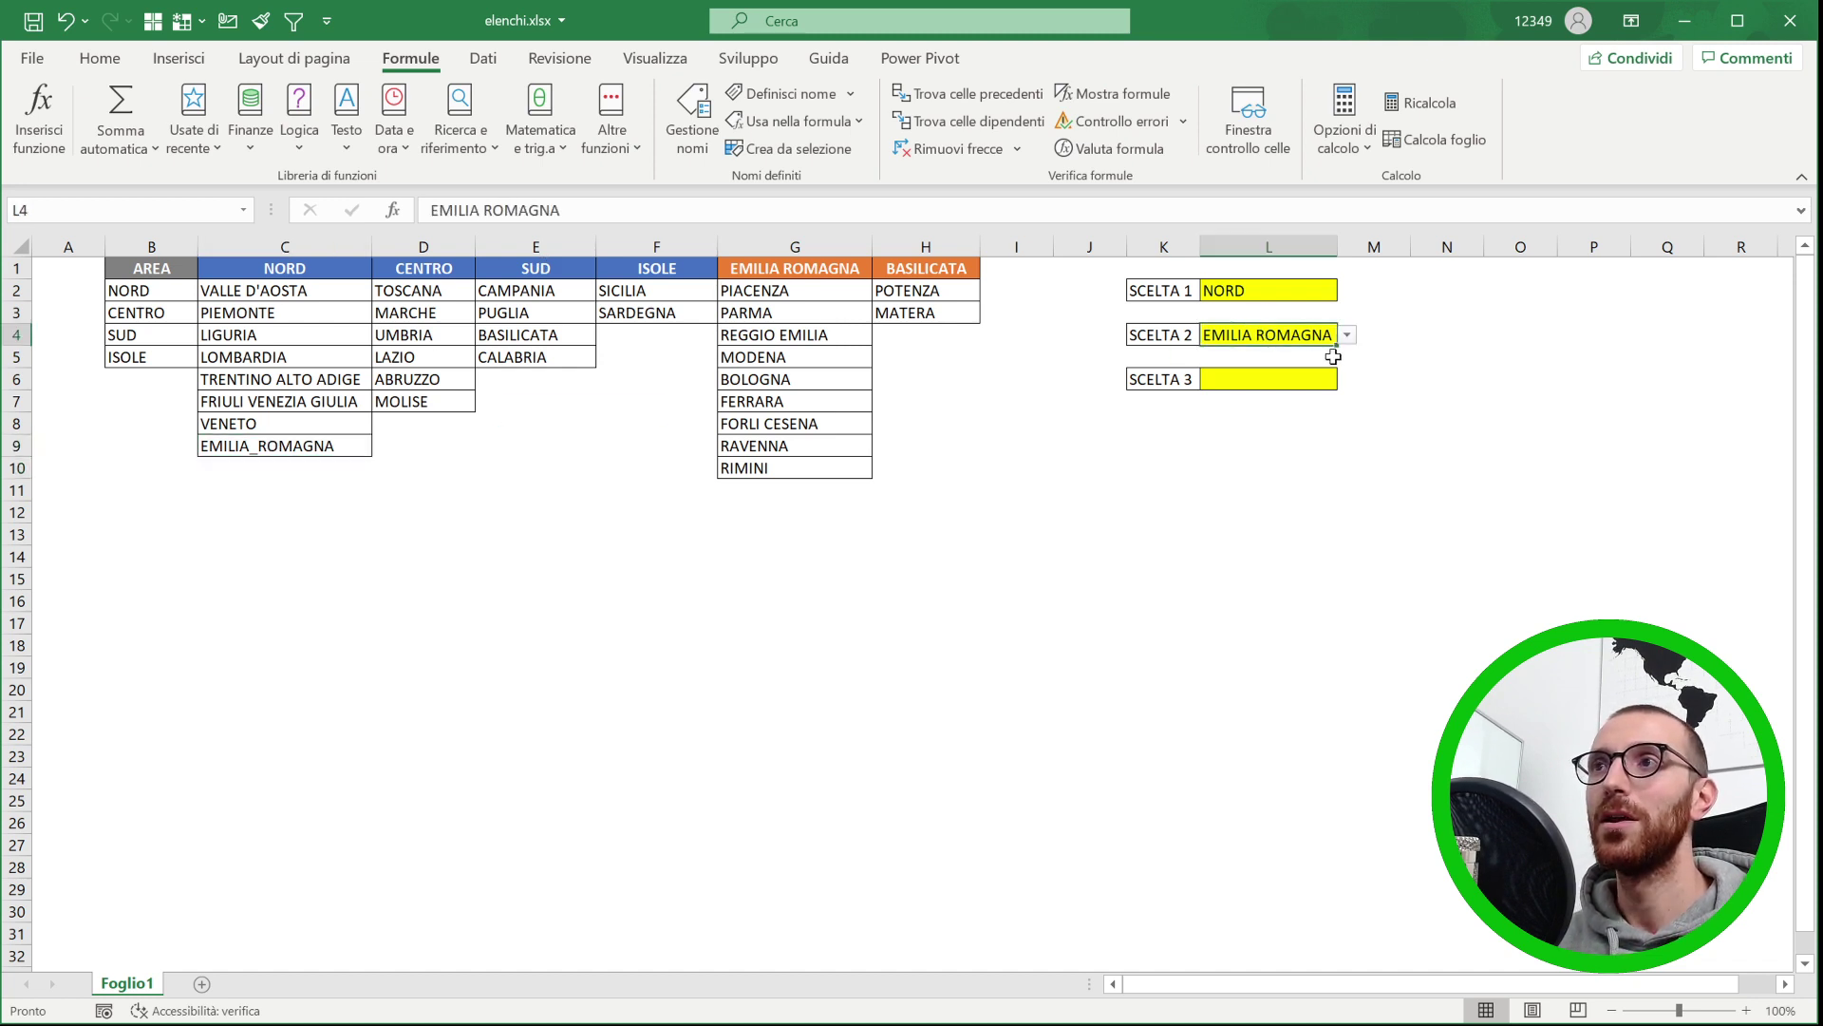
{"action": "left_click", "coordinate": [1347, 335]}
{"action": "left_click", "coordinate": [1302, 466]}
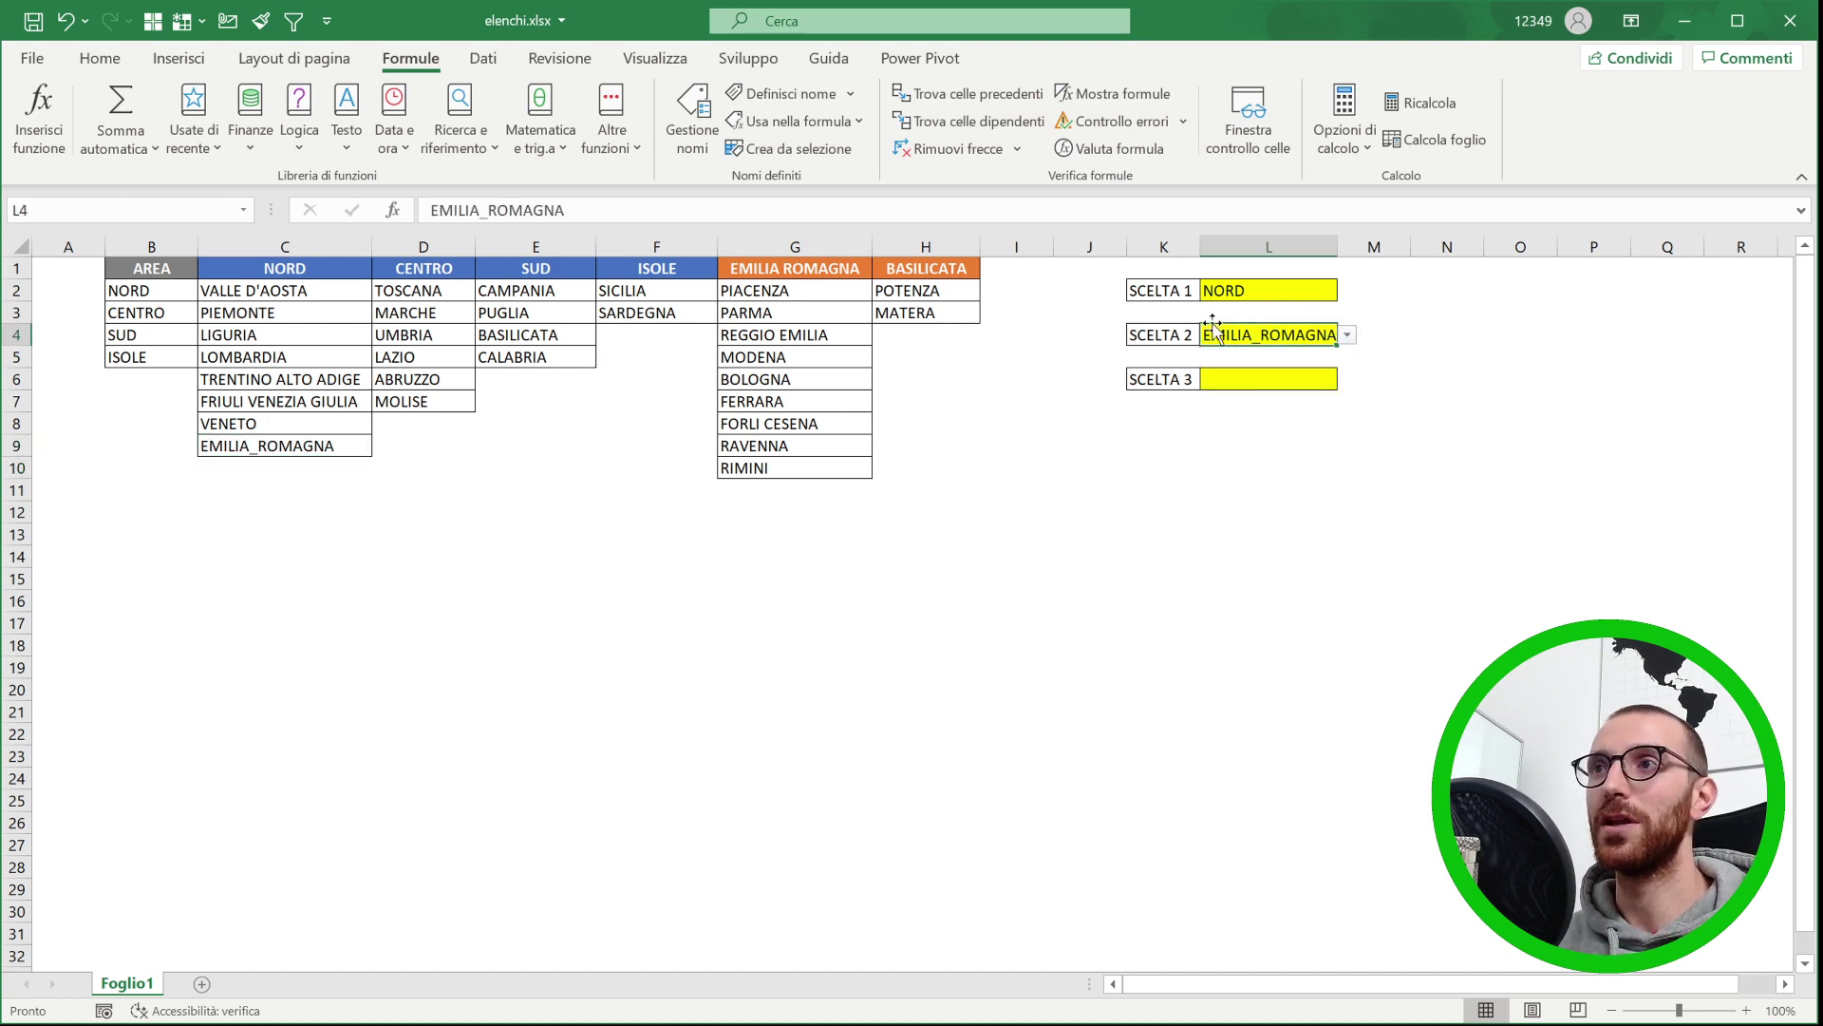
{"action": "left_click_drag", "start_coordinate": [1332, 250], "coordinate": [1351, 250]}
{"action": "left_click", "coordinate": [1295, 379]}
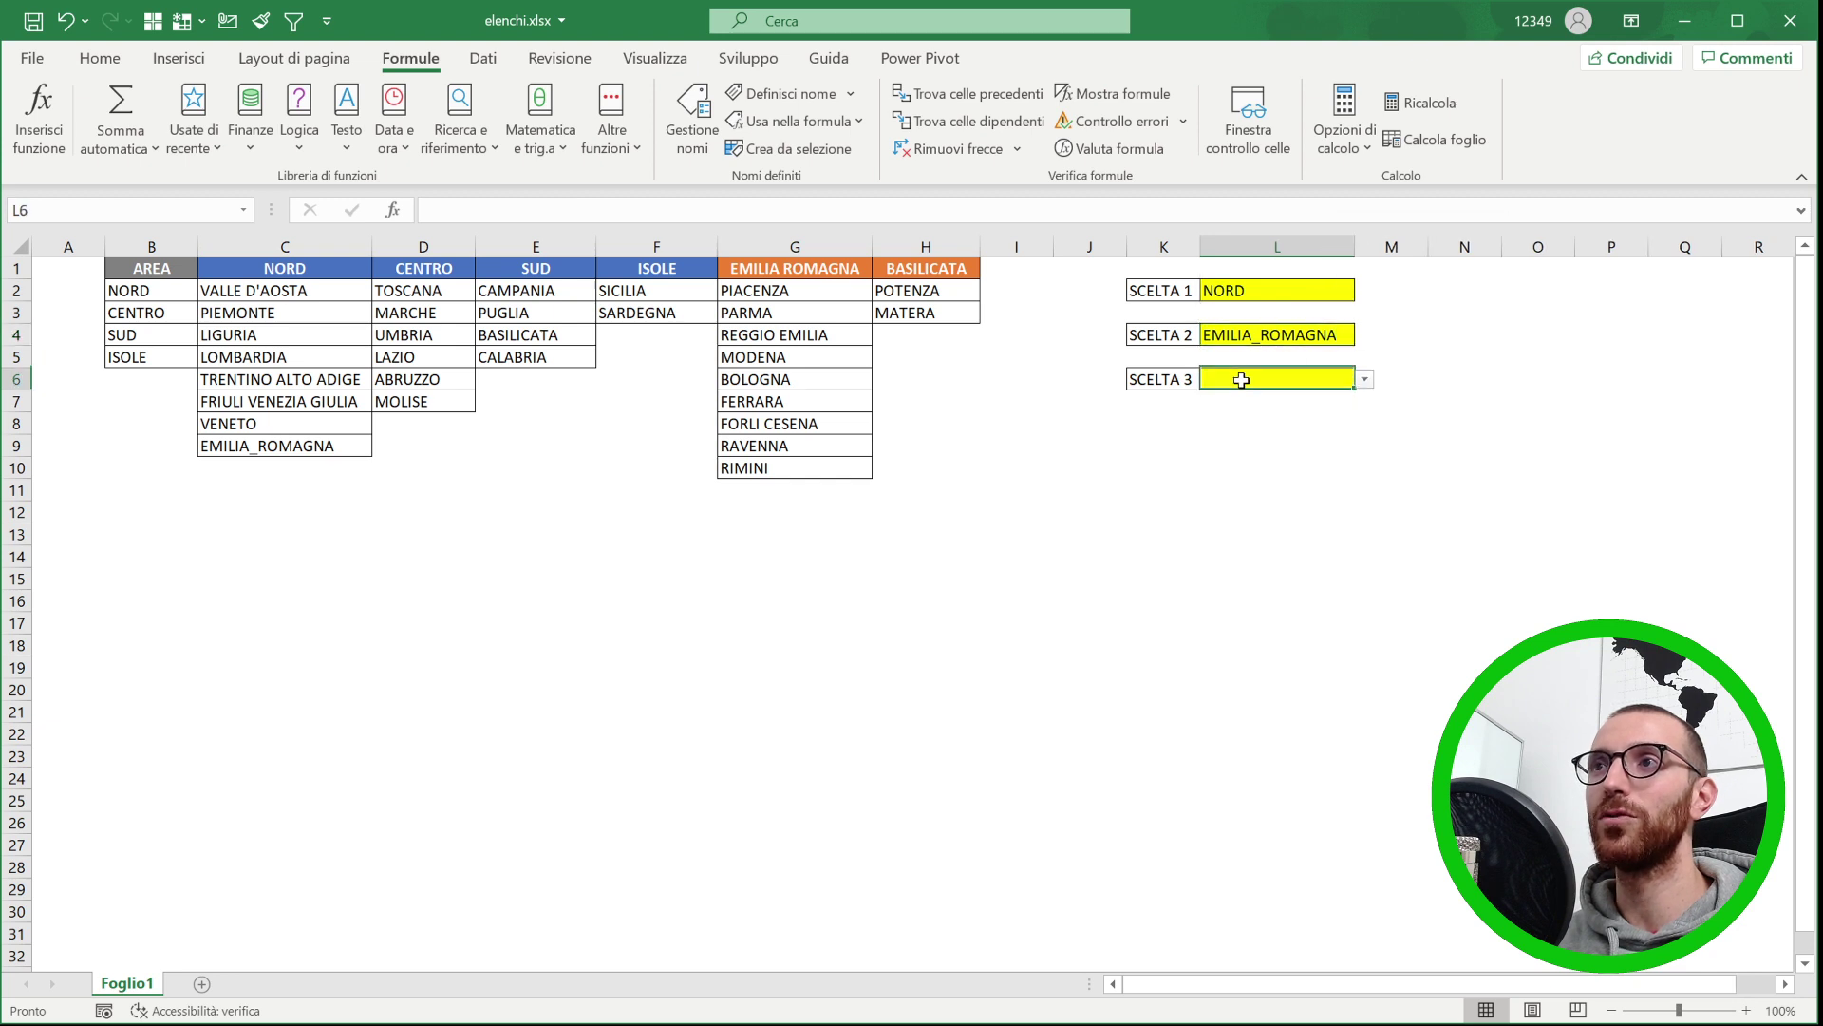
{"action": "left_click", "coordinate": [1365, 379]}
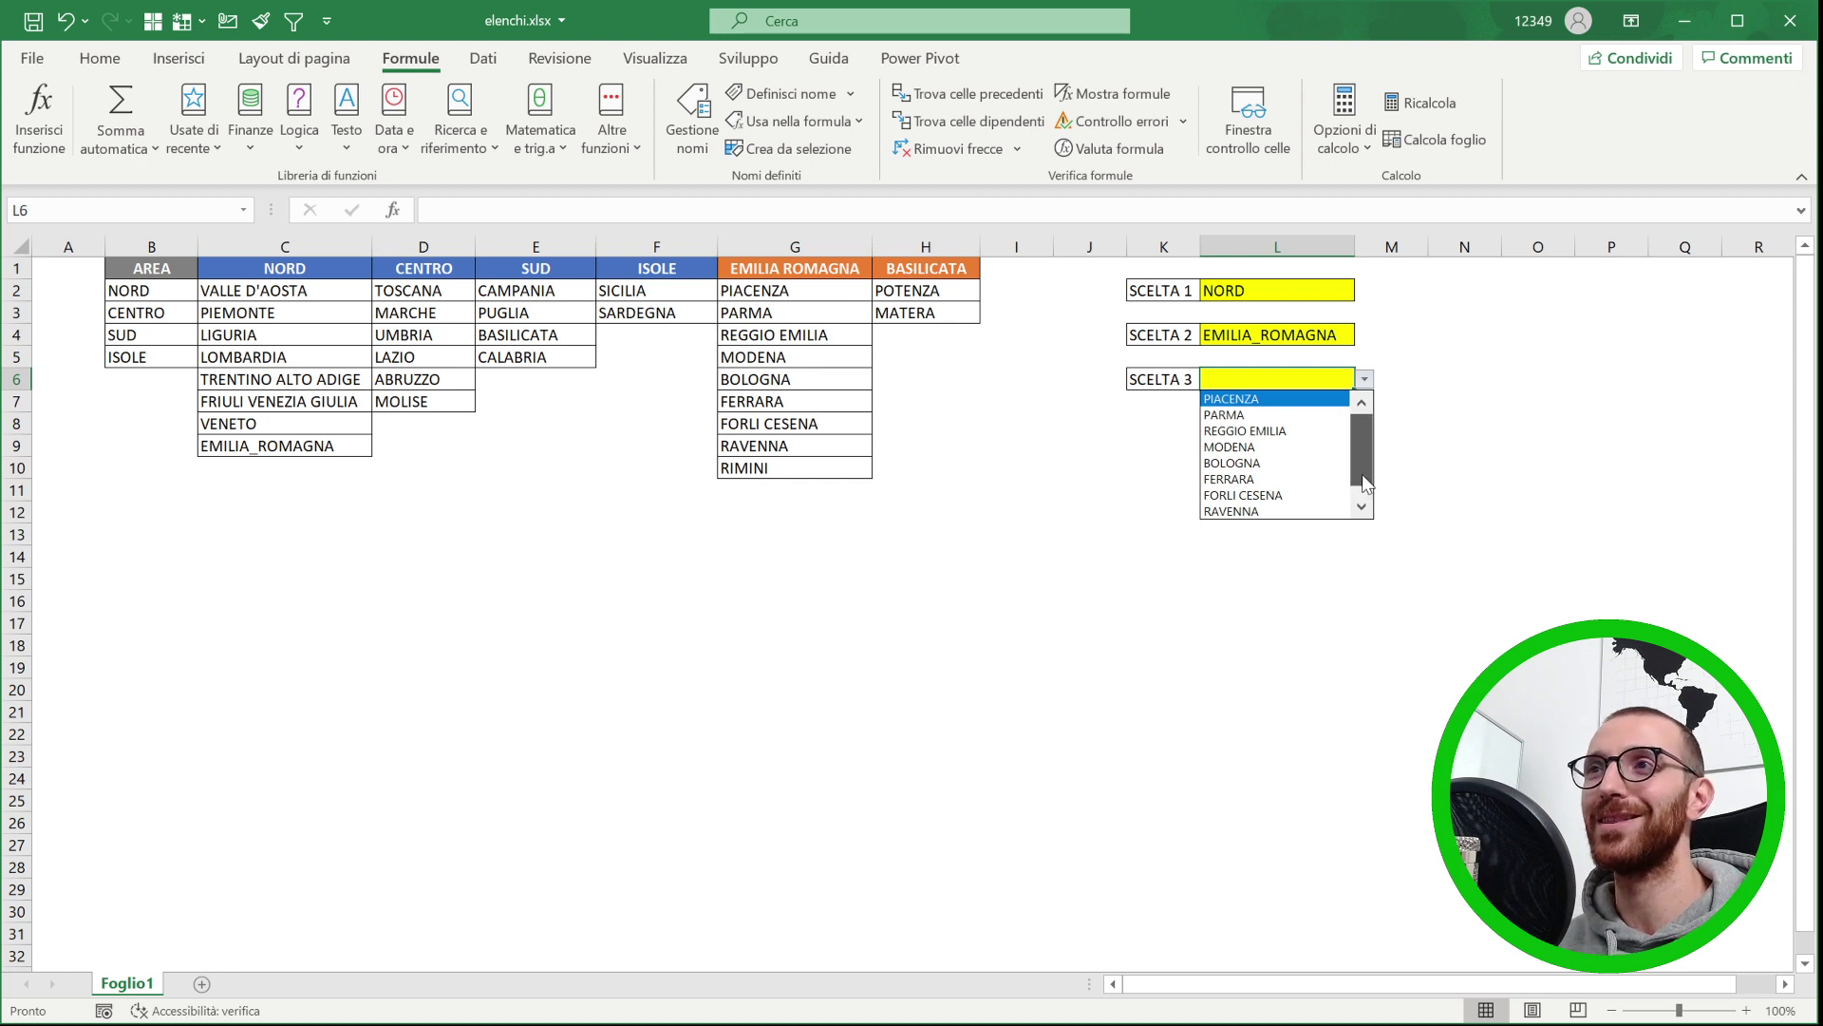
{"action": "left_click", "coordinate": [1322, 342]}
- Pick SUD as the area in L2 and BASILICATA as the region in L4
{"action": "left_click", "coordinate": [1317, 290]}
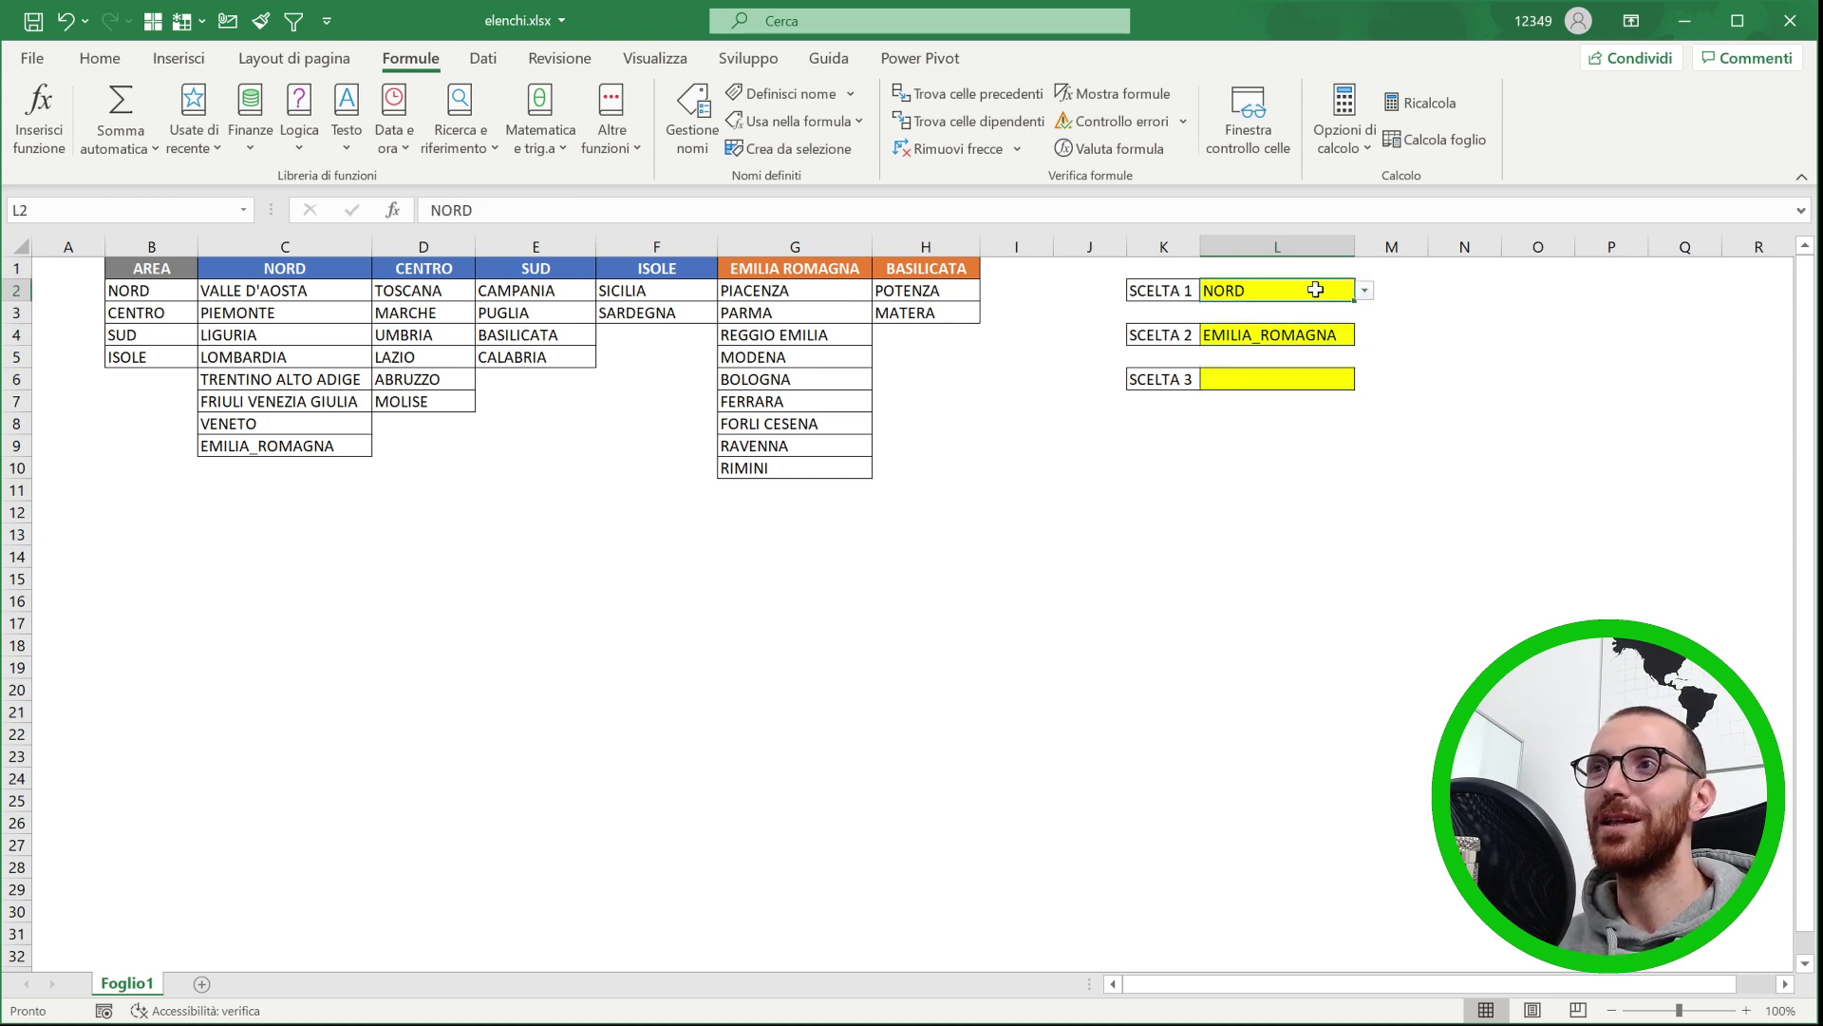
{"action": "left_click", "coordinate": [1365, 291]}
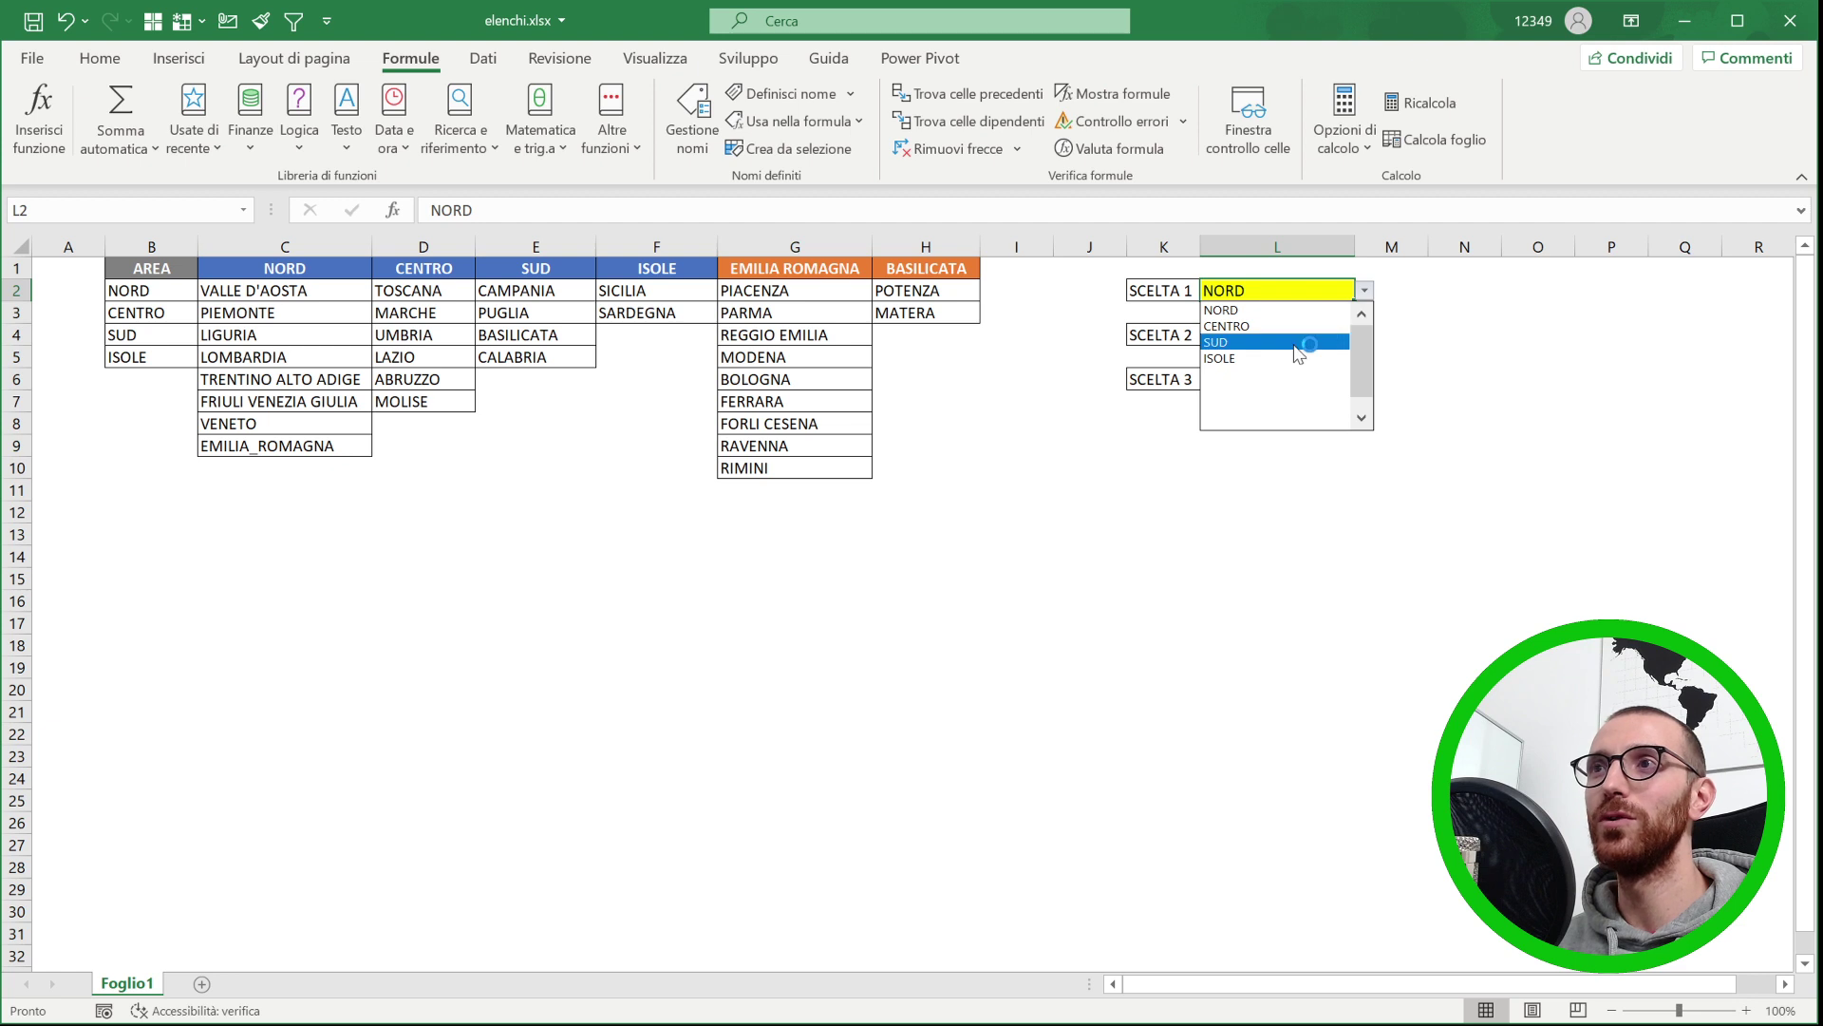
{"action": "left_click", "coordinate": [1320, 345]}
{"action": "left_click", "coordinate": [1349, 337]}
{"action": "left_click", "coordinate": [1365, 335]}
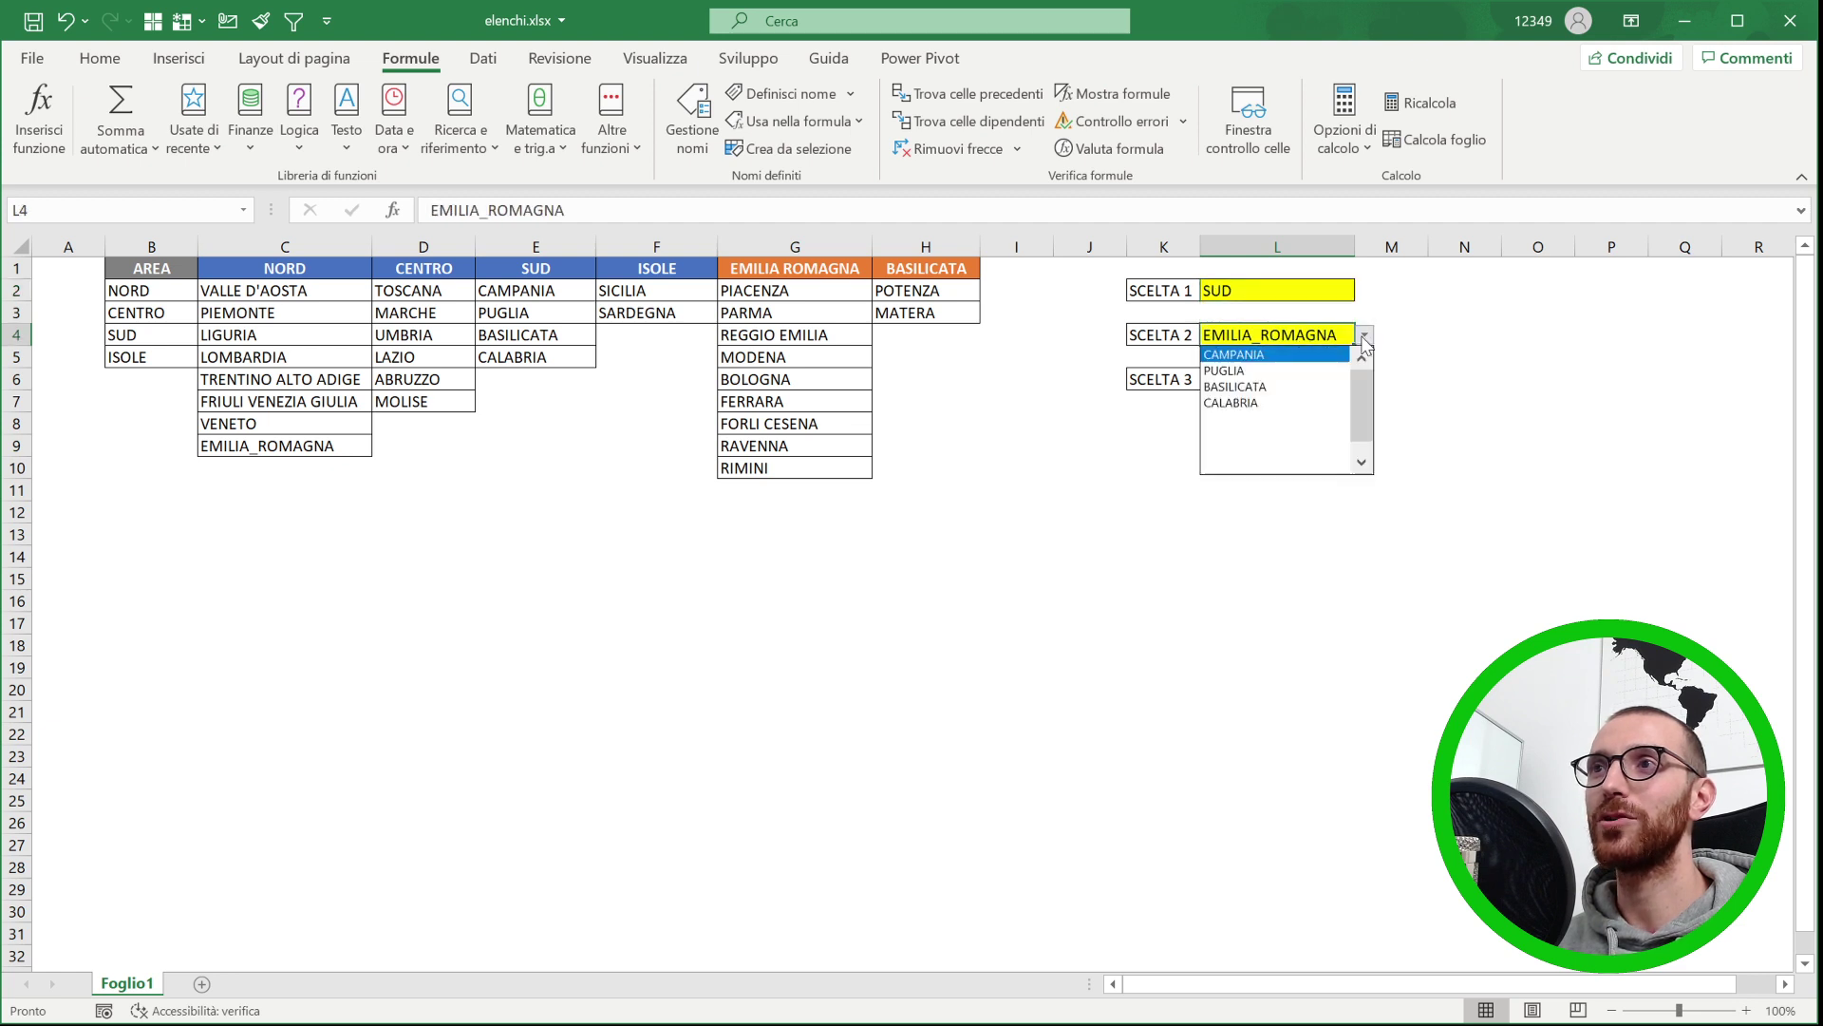
{"action": "left_click", "coordinate": [1282, 384]}
- Check that L6's province list offers only POTENZA and MATERA, without choosing one
{"action": "left_click", "coordinate": [1353, 384]}
{"action": "left_click", "coordinate": [1365, 380]}
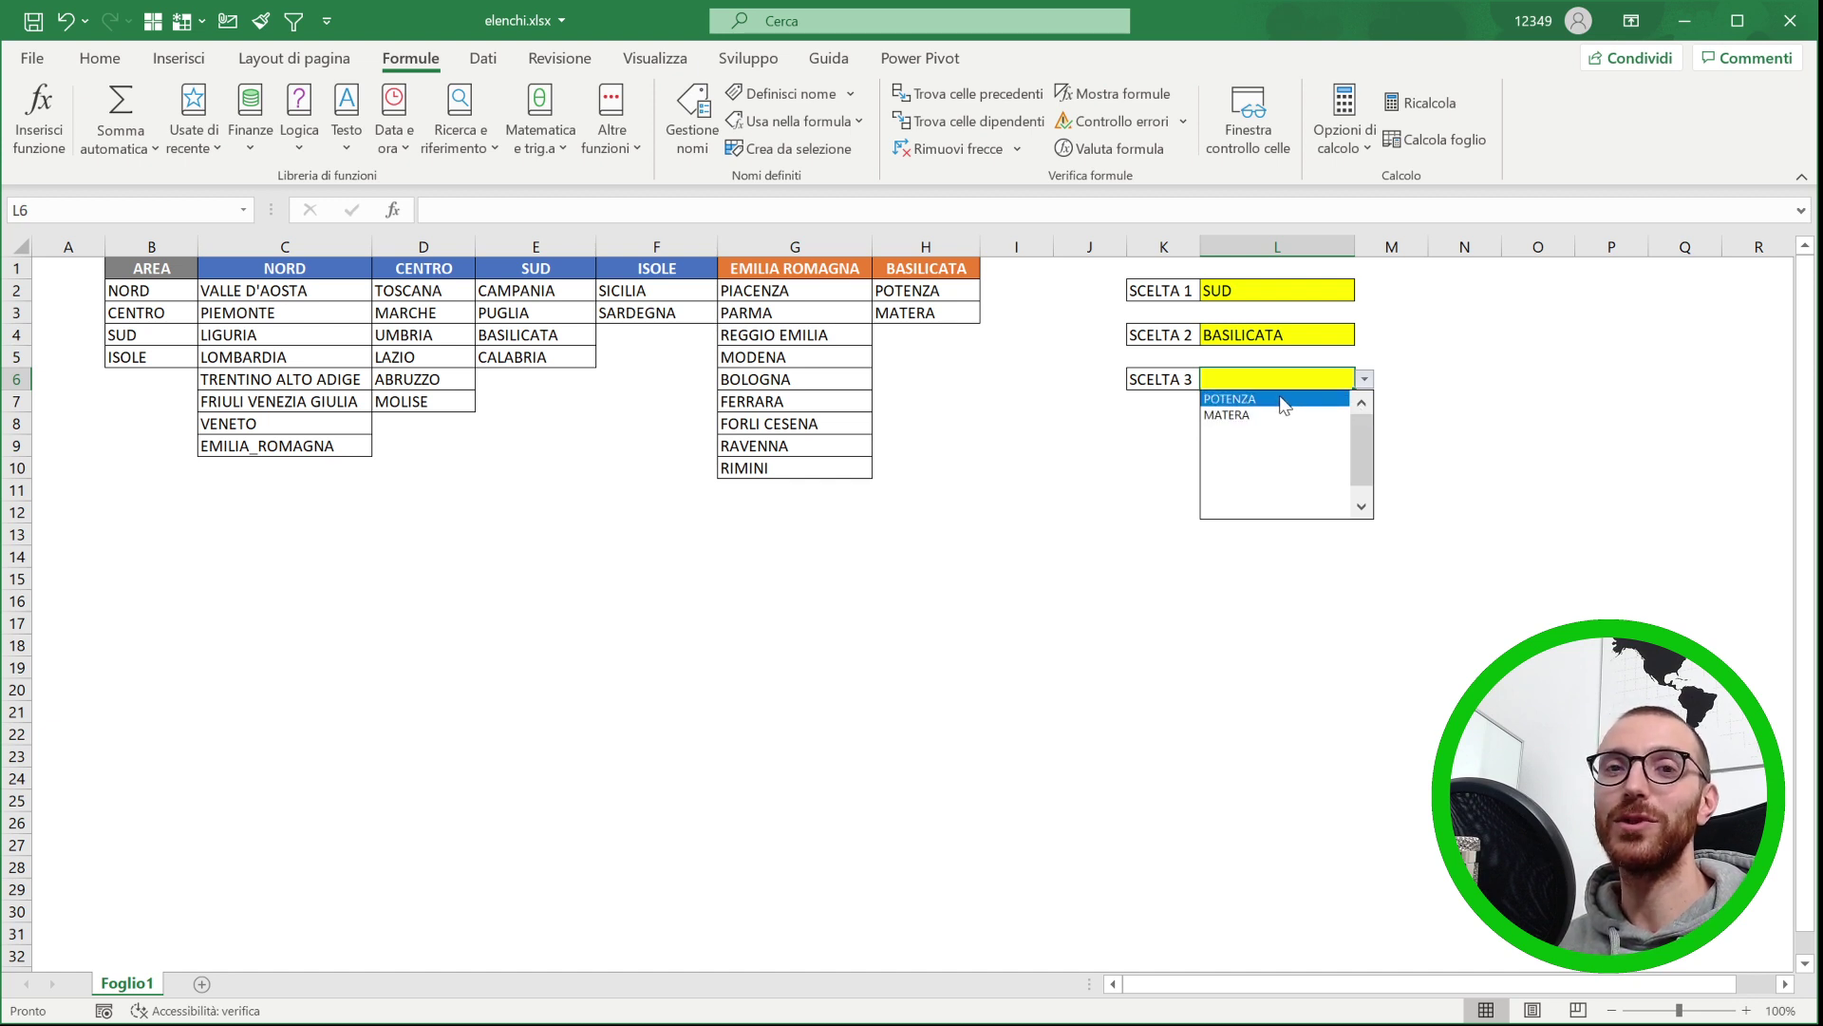
{"action": "left_click", "coordinate": [1463, 380]}
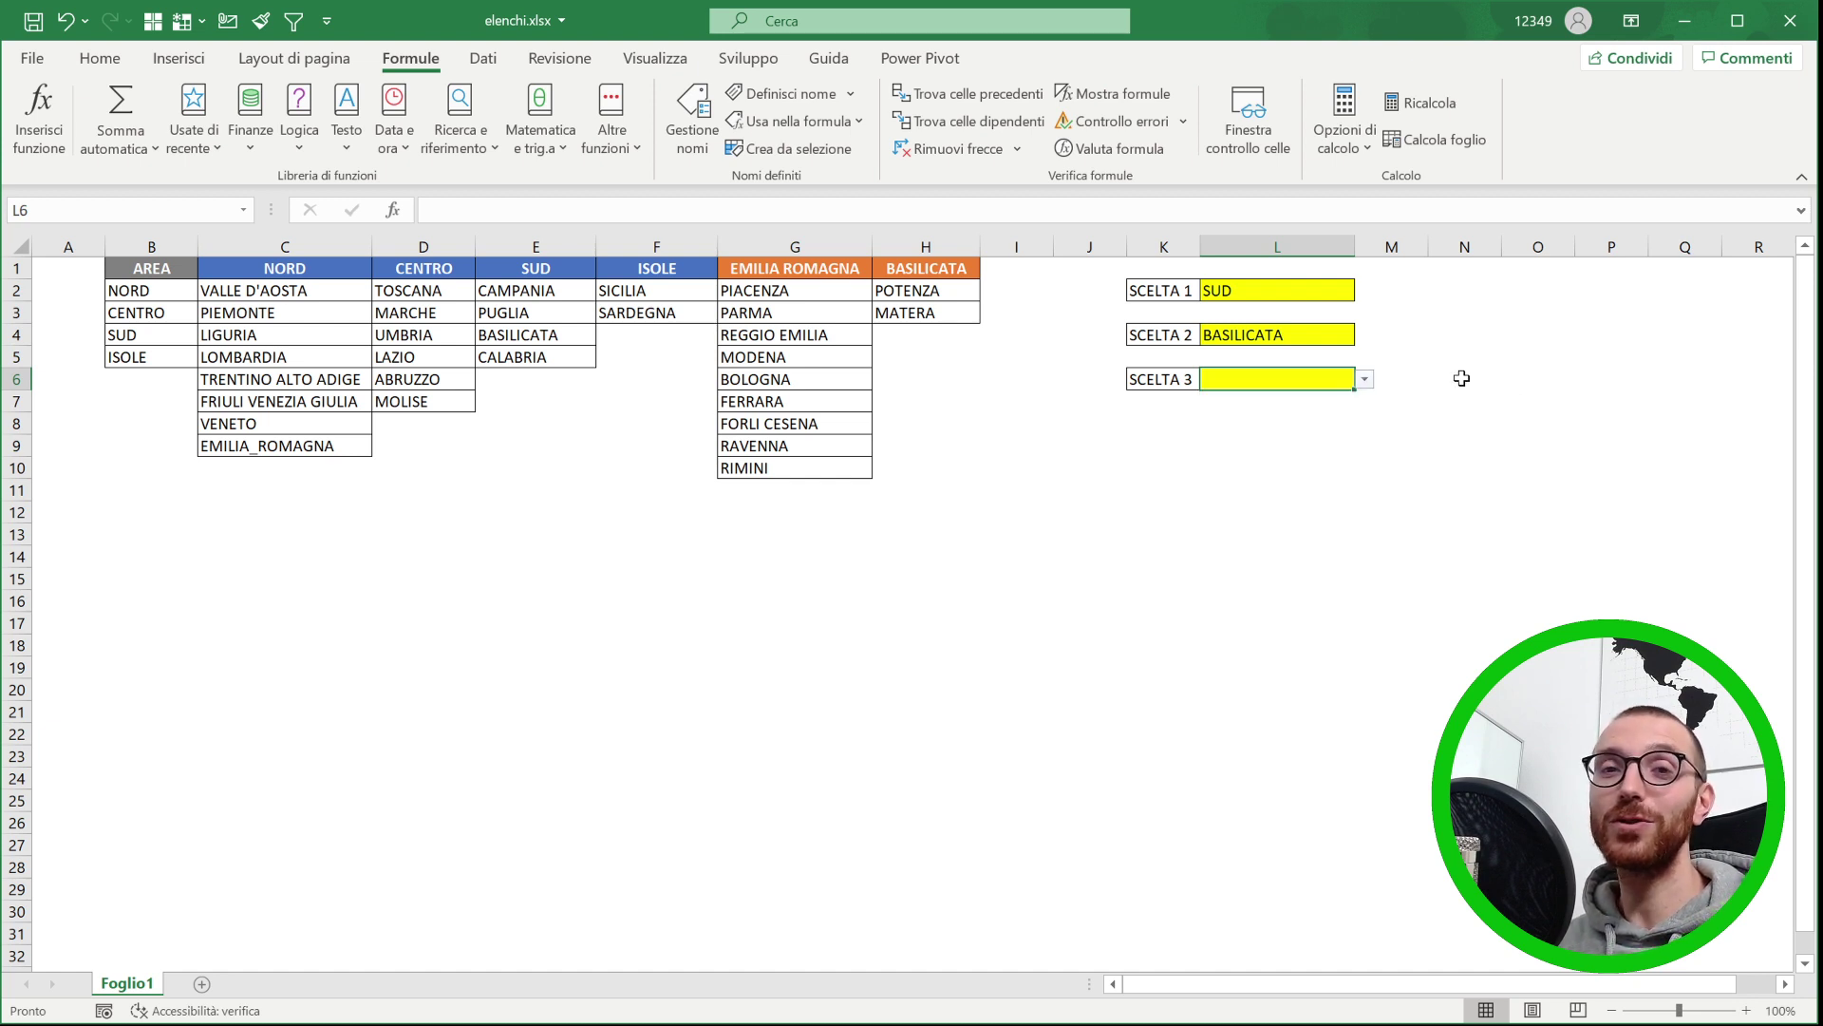